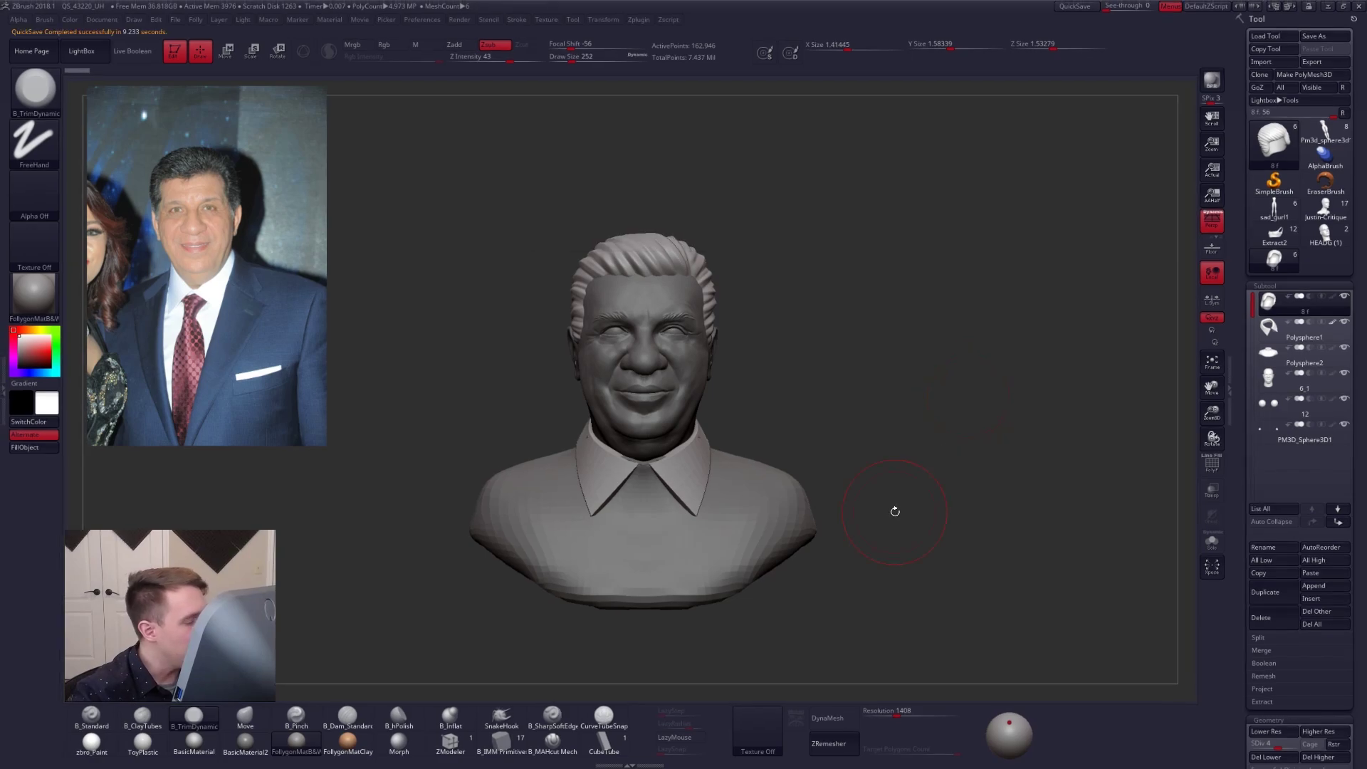
Step: Set up the Move brush at draw size 121 and check the hair's polyframe
{"action": "mouse_move", "coordinate": [928, 626]}
{"action": "left_mouse_down"}
{"action": "mouse_move", "coordinate": [994, 621]}
{"action": "mouse_move", "coordinate": [925, 621]}
{"action": "mouse_move", "coordinate": [955, 621]}
{"action": "left_mouse_up"}
{"action": "key", "text": "space"}
{"action": "left_click_drag", "start_coordinate": [943, 401], "coordinate": [936, 402]}
{"action": "key", "text": "ctrl+space"}
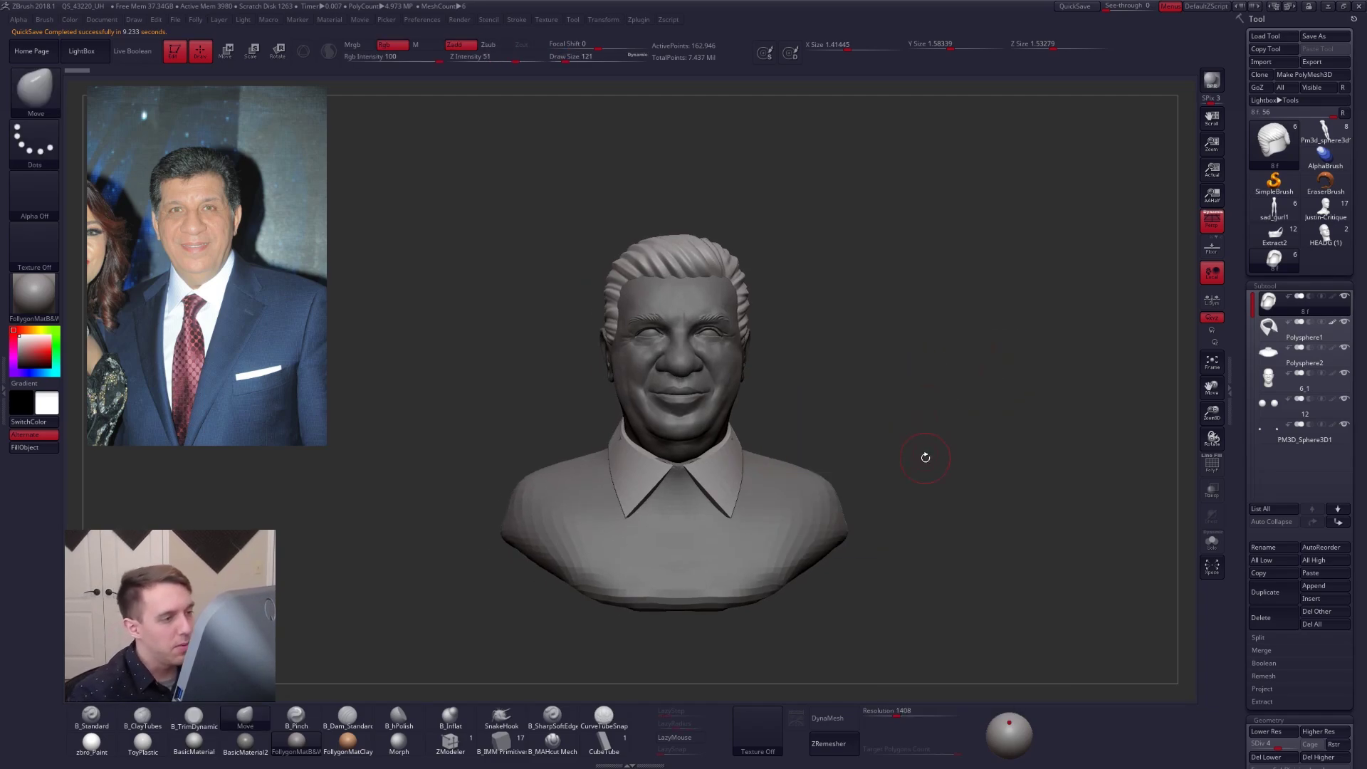
{"action": "key", "text": "shift+f"}
{"action": "key", "text": "shift+f"}
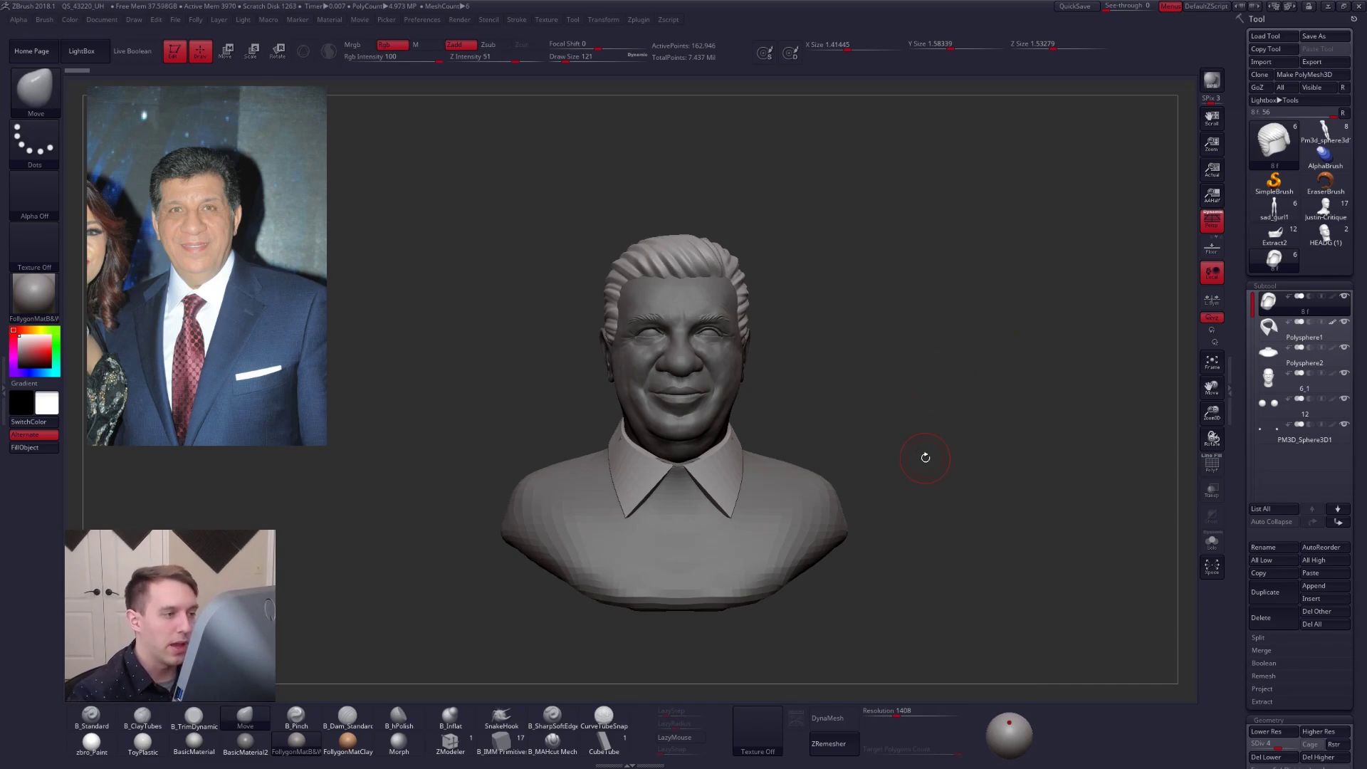
Step: Adjust the hair edge at the temple on the head's right side with the Move brush at draw size 192
{"action": "key", "text": "ctrl+shift+s"}
{"action": "mouse_move", "coordinate": [764, 370]}
{"action": "left_mouse_down", "text": "alt"}
{"action": "mouse_move", "coordinate": [809, 461]}
{"action": "mouse_move", "coordinate": [809, 527]}
{"action": "left_mouse_up", "text": "alt"}
{"action": "key", "text": "space"}
{"action": "left_click_drag", "start_coordinate": [735, 384], "coordinate": [738, 384]}
{"action": "mouse_move", "coordinate": [621, 389]}
{"action": "right_mouse_down"}
{"action": "mouse_move", "coordinate": [729, 393]}
{"action": "mouse_move", "coordinate": [762, 377]}
{"action": "mouse_move", "coordinate": [812, 445]}
{"action": "mouse_move", "coordinate": [887, 501]}
{"action": "mouse_move", "coordinate": [925, 520]}
{"action": "mouse_move", "coordinate": [933, 498]}
{"action": "mouse_move", "coordinate": [908, 482]}
{"action": "mouse_move", "coordinate": [958, 495]}
{"action": "right_mouse_up"}
{"action": "key", "text": "ctrl+shift+s"}
{"action": "key", "text": "space"}
{"action": "key", "text": "space"}
{"action": "key", "text": "space"}
{"action": "left_click_drag", "start_coordinate": [806, 429], "coordinate": [804, 429]}
{"action": "right_click_drag", "start_coordinate": [926, 491], "coordinate": [927, 502]}
{"action": "left_click_drag", "start_coordinate": [804, 423], "coordinate": [814, 420]}
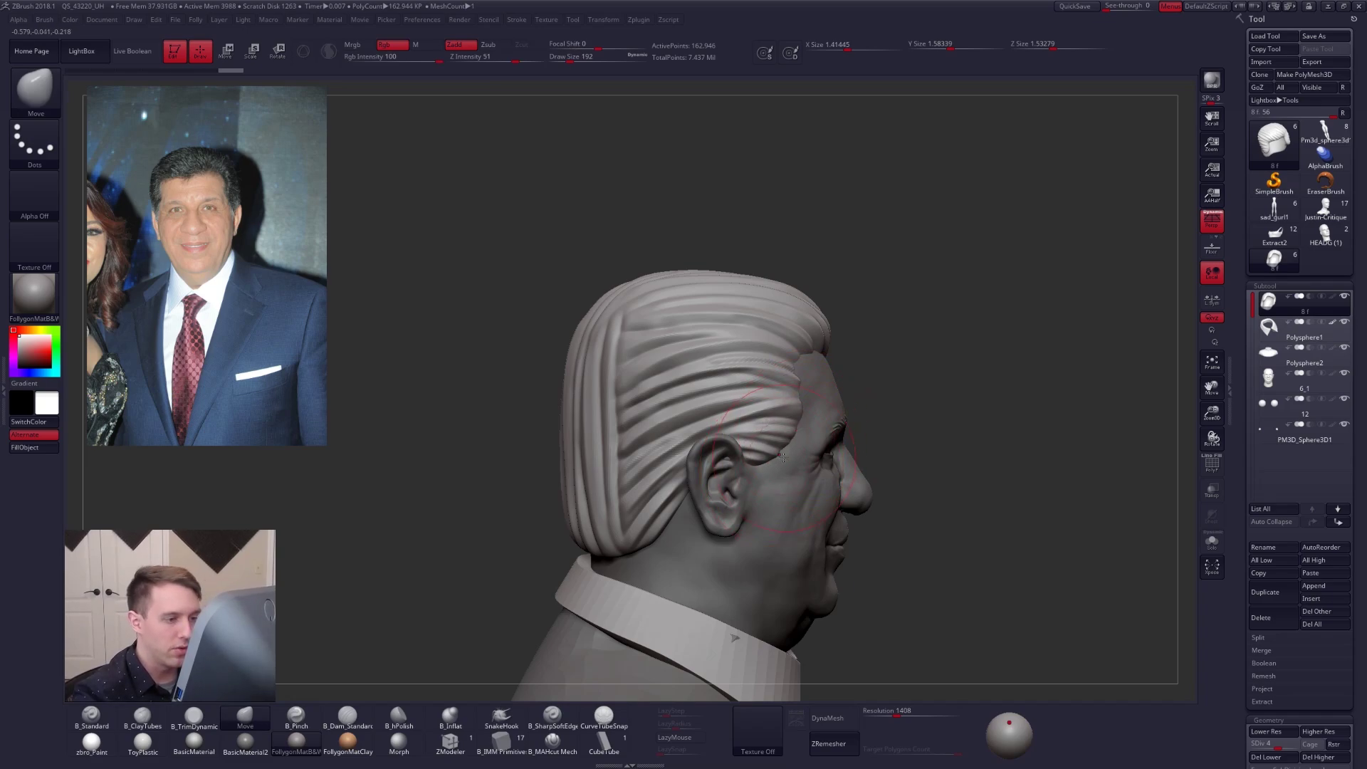
Step: Adjust the hairline at the head's left temple with the Move brush at draw size 140
{"action": "mouse_move", "coordinate": [755, 478]}
{"action": "left_mouse_down", "text": "ctrl"}
{"action": "mouse_move", "coordinate": [894, 363]}
{"action": "mouse_move", "coordinate": [712, 513]}
{"action": "mouse_move", "coordinate": [790, 399]}
{"action": "mouse_move", "coordinate": [913, 308]}
{"action": "left_mouse_up", "text": "ctrl"}
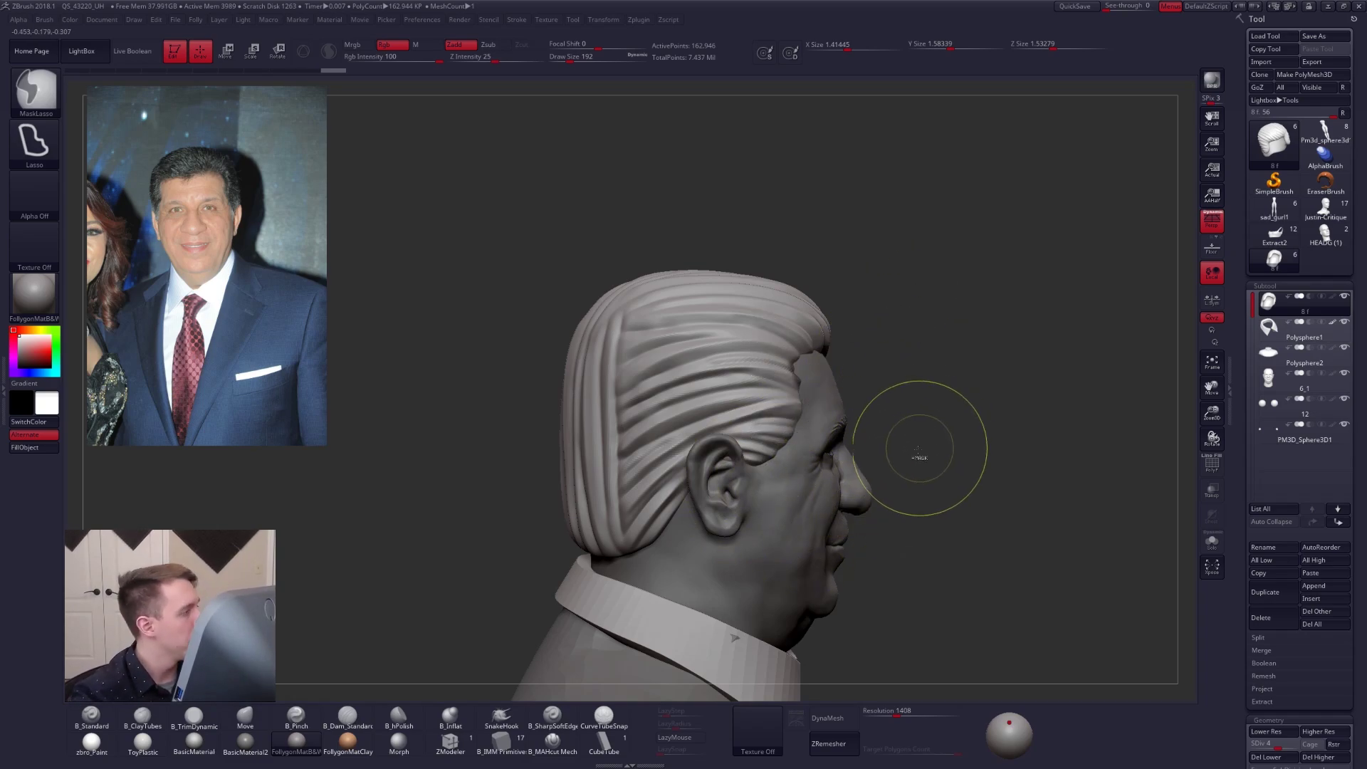
{"action": "left_click_drag", "start_coordinate": [880, 463], "coordinate": [740, 456]}
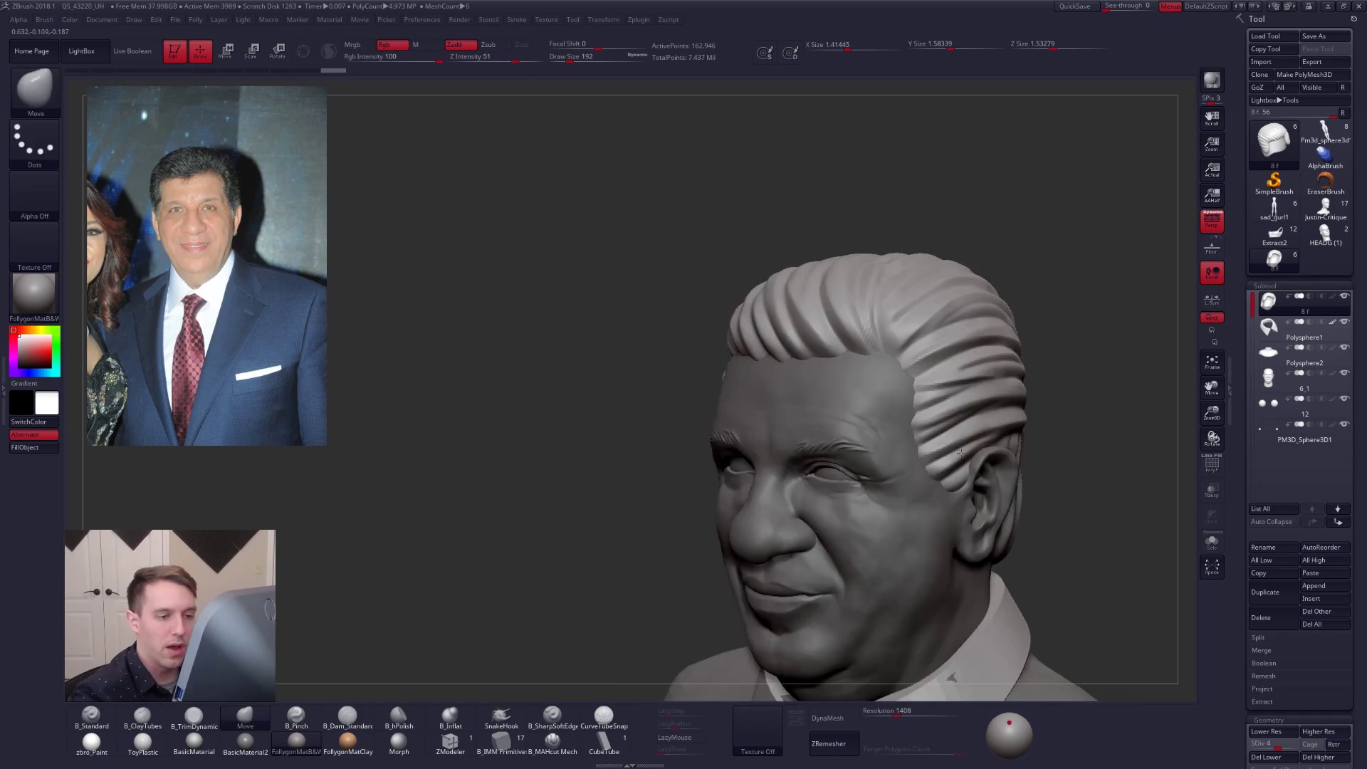
{"action": "right_click_drag", "start_coordinate": [960, 453], "coordinate": [762, 459]}
{"action": "key", "text": "space"}
{"action": "left_click_drag", "start_coordinate": [761, 464], "coordinate": [752, 464]}
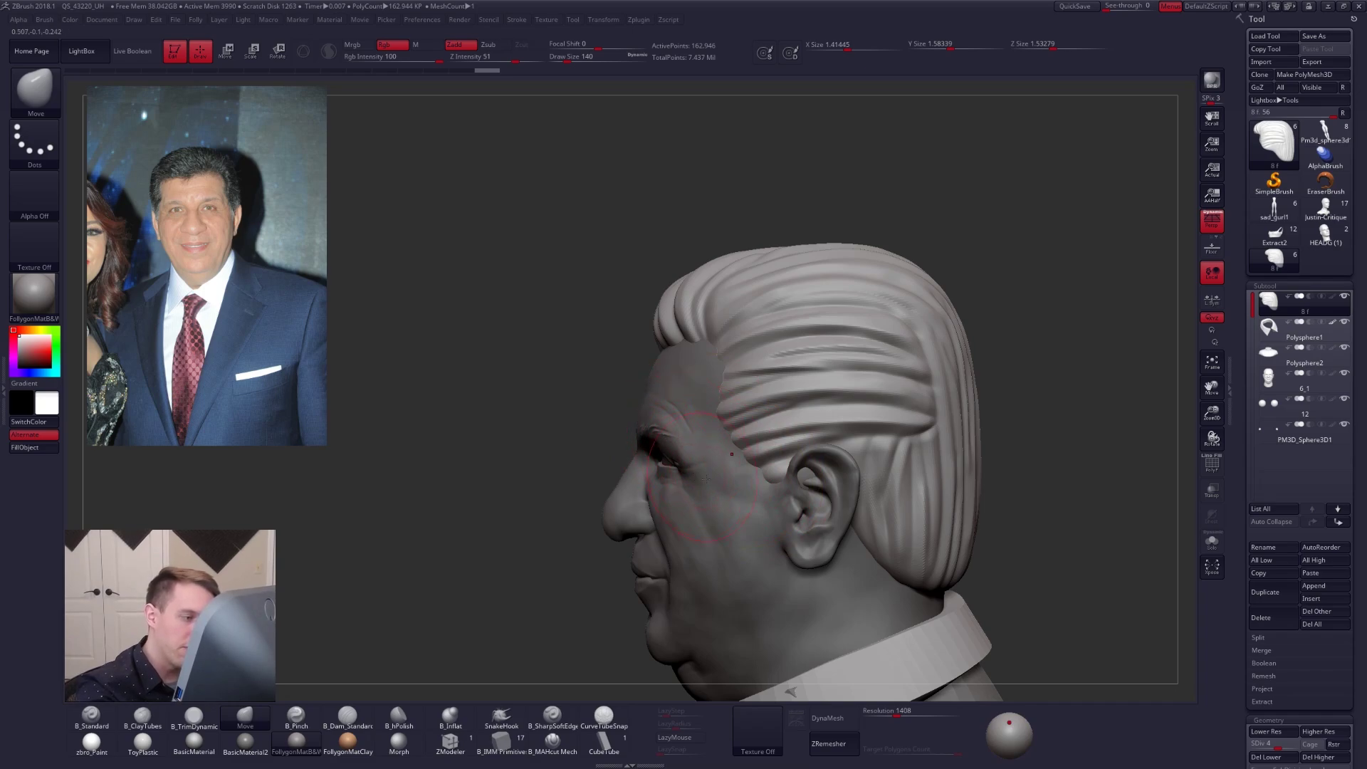
{"action": "key", "text": "w"}
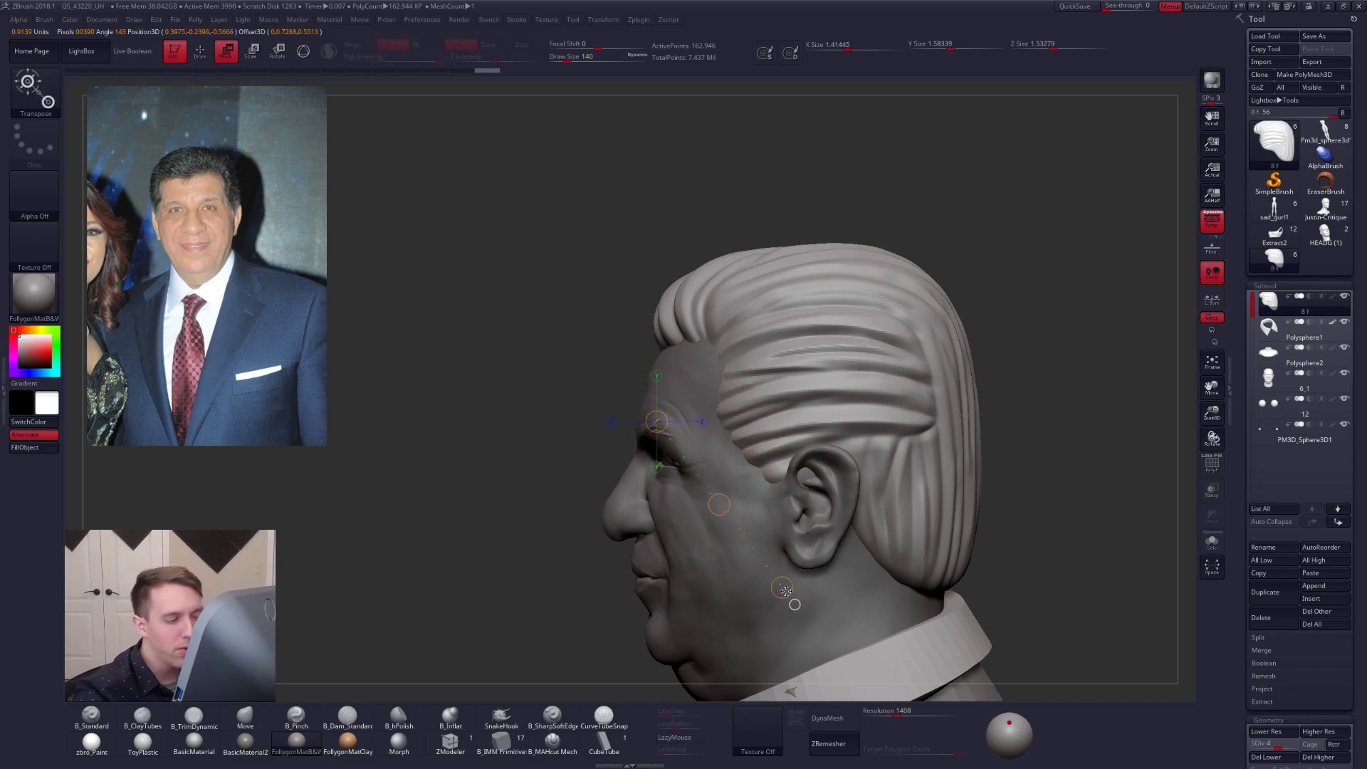
{"action": "mouse_move", "coordinate": [782, 591]}
{"action": "left_mouse_down"}
{"action": "mouse_move", "coordinate": [841, 578]}
{"action": "mouse_move", "coordinate": [794, 578]}
{"action": "left_mouse_up"}
{"action": "key", "text": "q"}
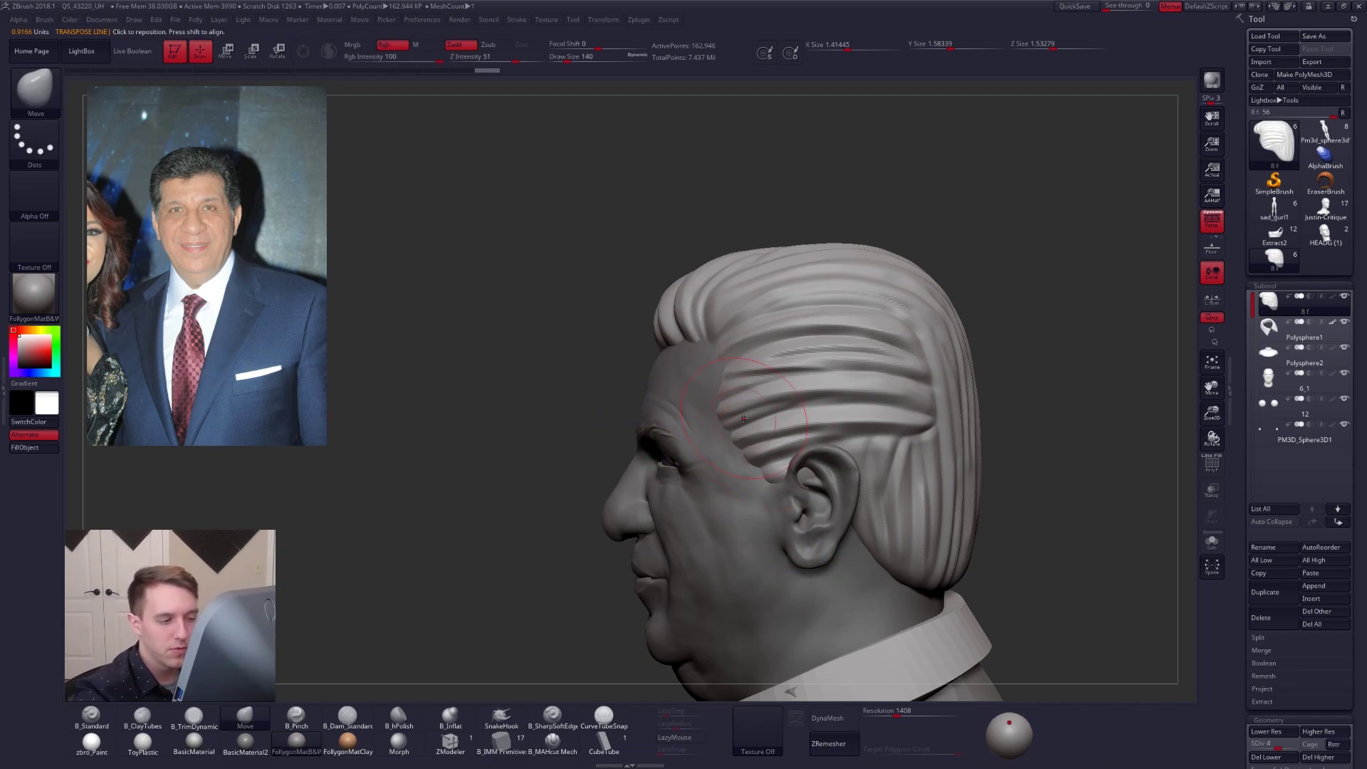
Step: Try to reshape the sideburn in front of the left ear with the Move brush at size 67, and undo the last changes
{"action": "mouse_move", "coordinate": [809, 416]}
{"action": "right_mouse_down"}
{"action": "mouse_move", "coordinate": [779, 463]}
{"action": "mouse_move", "coordinate": [794, 503]}
{"action": "right_mouse_up"}
{"action": "key", "text": "space"}
{"action": "left_click_drag", "start_coordinate": [794, 504], "coordinate": [787, 504]}
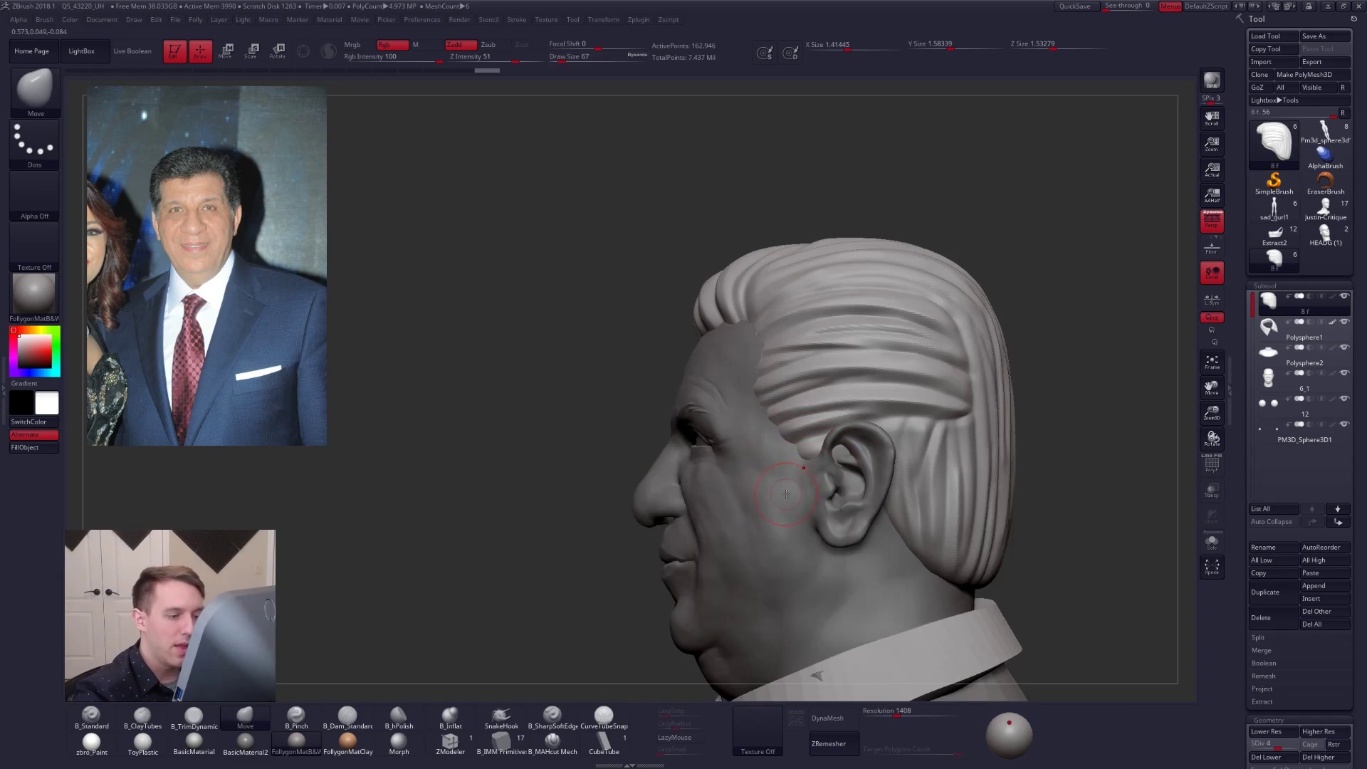
{"action": "left_click", "coordinate": [788, 496], "text": "alt"}
{"action": "key", "text": "space"}
{"action": "mouse_move", "coordinate": [784, 483]}
{"action": "left_mouse_down"}
{"action": "mouse_move", "coordinate": [789, 456]}
{"action": "mouse_move", "coordinate": [796, 484]}
{"action": "left_mouse_up"}
{"action": "key", "text": "2"}
{"action": "key", "text": "ctrl+z"}
{"action": "key", "text": "ctrl+z"}
{"action": "key", "text": "ctrl+z"}
Step: Make the hair the active subtool and adjust its front volume with the Move brush at draw size 265
{"action": "right_click_drag", "start_coordinate": [816, 501], "coordinate": [759, 394]}
{"action": "left_click", "coordinate": [762, 396], "text": "alt"}
{"action": "key", "text": "space"}
{"action": "left_click_drag", "start_coordinate": [832, 452], "coordinate": [843, 451]}
{"action": "key", "text": "4"}
{"action": "mouse_move", "coordinate": [957, 596]}
{"action": "left_mouse_down"}
{"action": "mouse_move", "coordinate": [900, 549]}
{"action": "mouse_move", "coordinate": [903, 504]}
{"action": "left_mouse_up"}
{"action": "key", "text": "space"}
{"action": "left_click_drag", "start_coordinate": [755, 403], "coordinate": [759, 427]}
{"action": "right_click_drag", "start_coordinate": [759, 427], "coordinate": [774, 453], "text": "ctrl"}
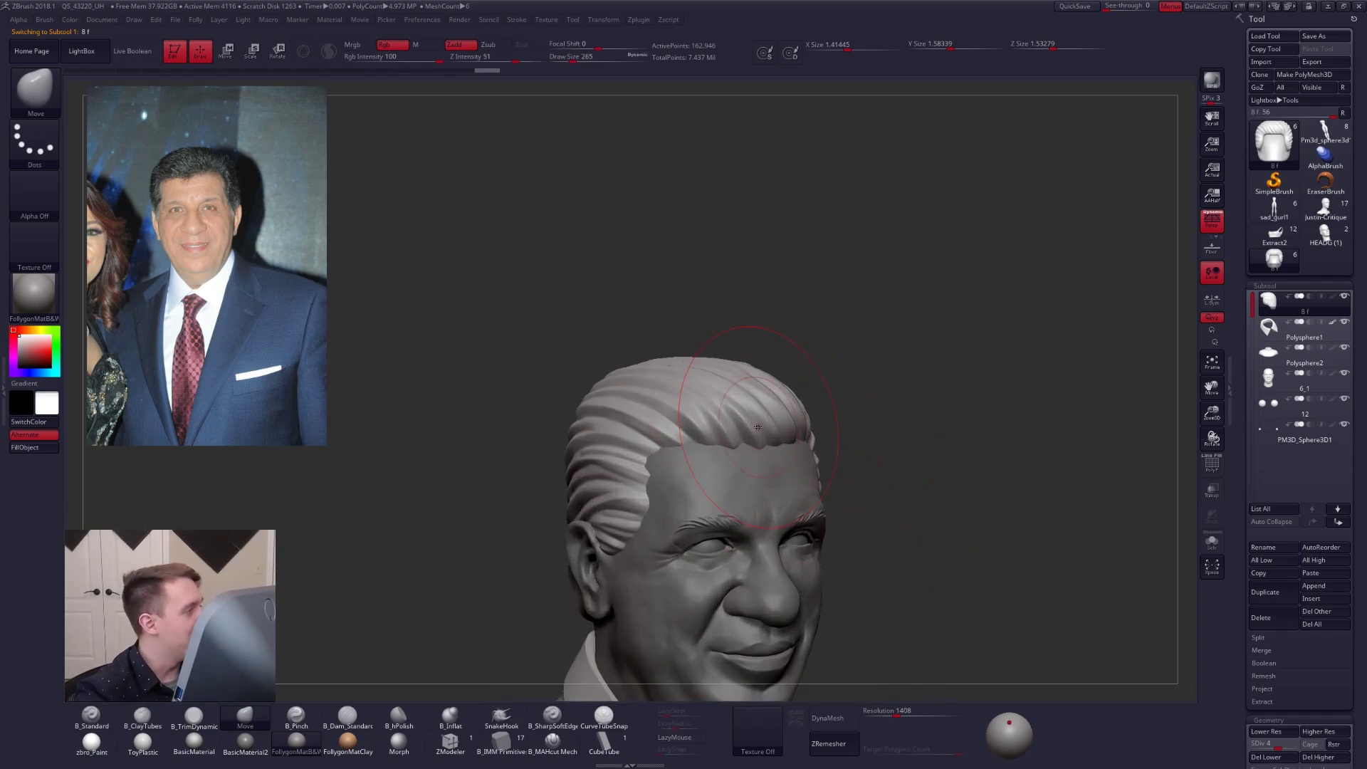
Step: Try subdividing the hair to level 5, isolating it and smoothing its strand grooves at the front and sides
{"action": "key", "text": "space"}
{"action": "mouse_move", "coordinate": [764, 456]}
{"action": "left_mouse_down"}
{"action": "mouse_move", "coordinate": [741, 429]}
{"action": "mouse_move", "coordinate": [711, 430]}
{"action": "mouse_move", "coordinate": [808, 457]}
{"action": "left_mouse_up"}
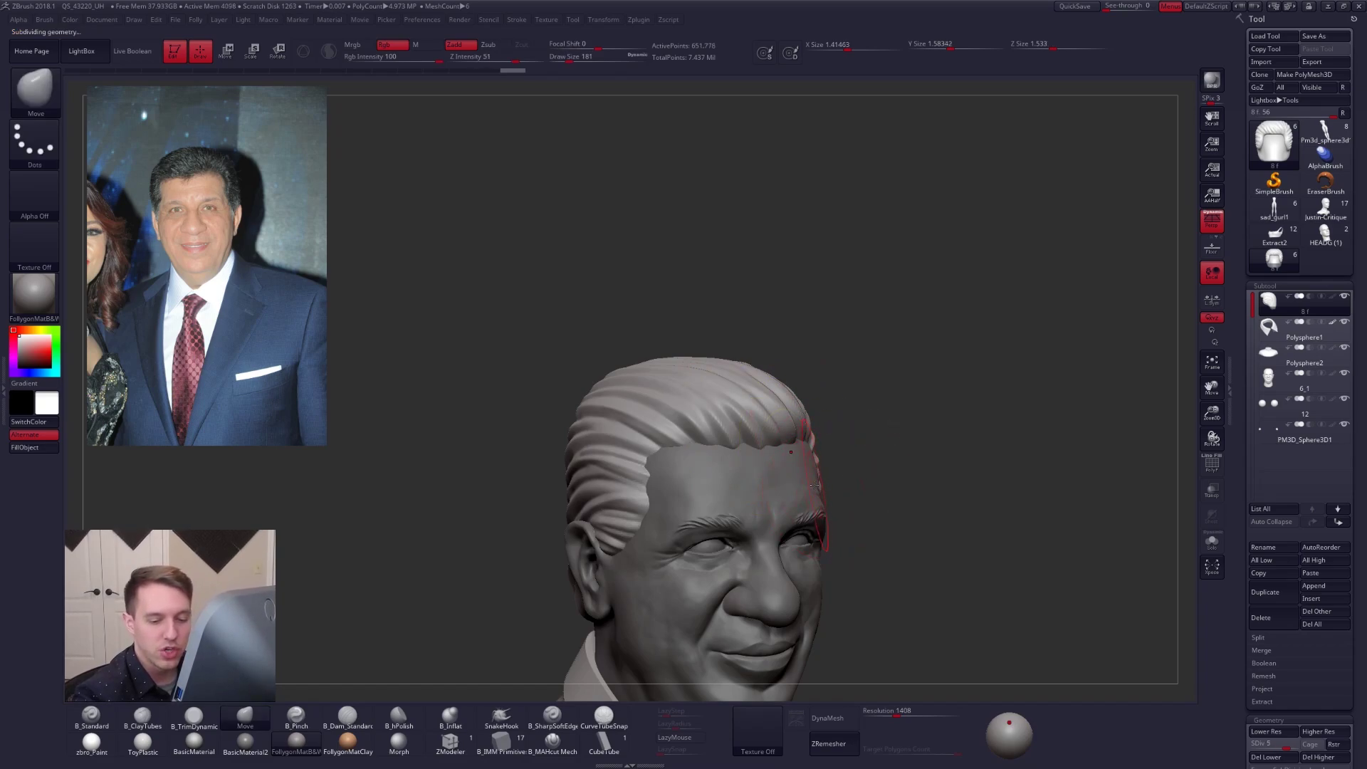
{"action": "key", "text": "d"}
{"action": "key", "text": "alt+s"}
{"action": "key", "text": "shift+d"}
{"action": "left_click_drag", "start_coordinate": [724, 420], "coordinate": [745, 418], "text": "shift"}
{"action": "left_click_drag", "start_coordinate": [621, 461], "coordinate": [645, 459], "text": "shift"}
{"action": "right_click_drag", "start_coordinate": [645, 462], "coordinate": [566, 460]}
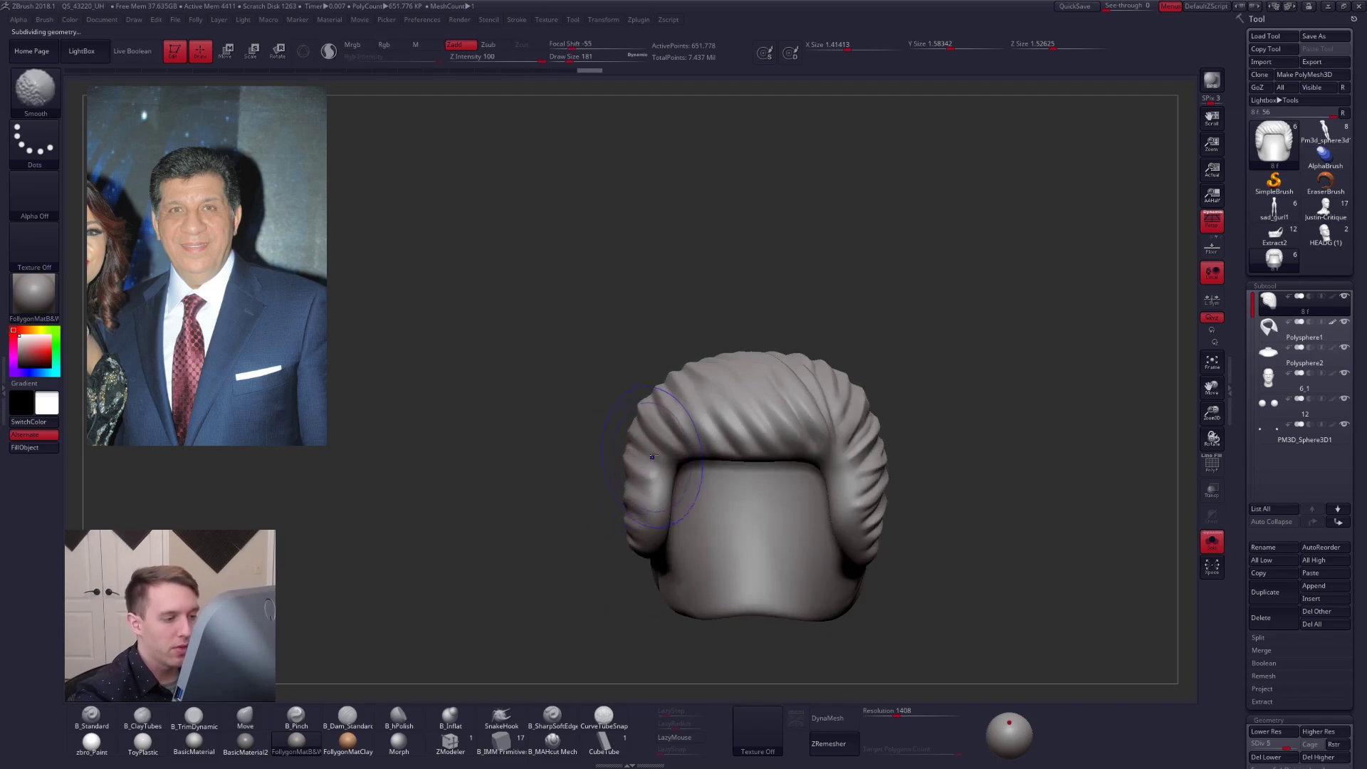
{"action": "right_click_drag", "start_coordinate": [865, 476], "coordinate": [909, 520]}
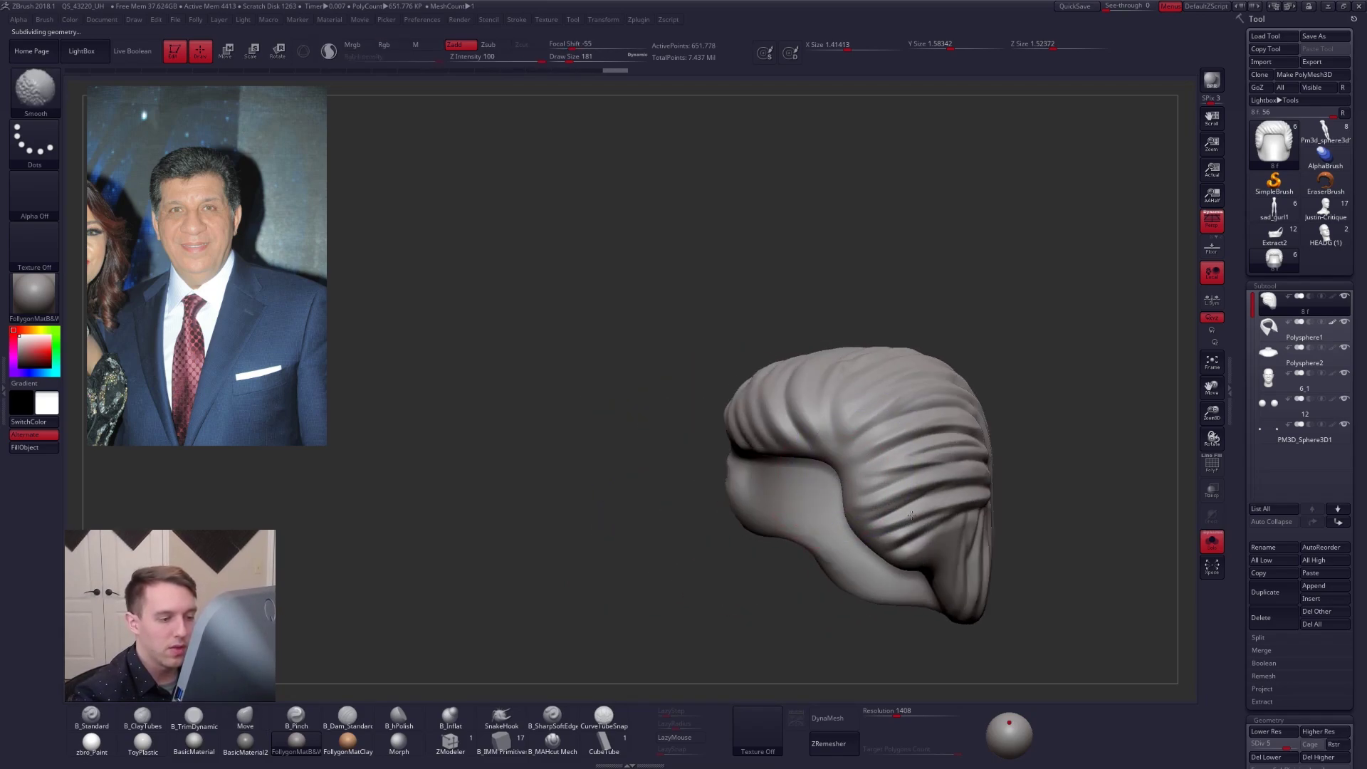
{"action": "right_click_drag", "start_coordinate": [844, 384], "coordinate": [756, 444]}
Step: Undo the hair smoothing and compare the whole head with the reference photo from the front
{"action": "key", "text": "ctrl+z"}
{"action": "key", "text": "ctrl+z"}
{"action": "key", "text": "ctrl+z"}
{"action": "key", "text": "ctrl+z"}
{"action": "mouse_move", "coordinate": [1023, 609]}
{"action": "right_mouse_down"}
{"action": "mouse_move", "coordinate": [1020, 565]}
{"action": "mouse_move", "coordinate": [1031, 571]}
{"action": "right_mouse_up"}
{"action": "left_click", "coordinate": [1031, 571]}
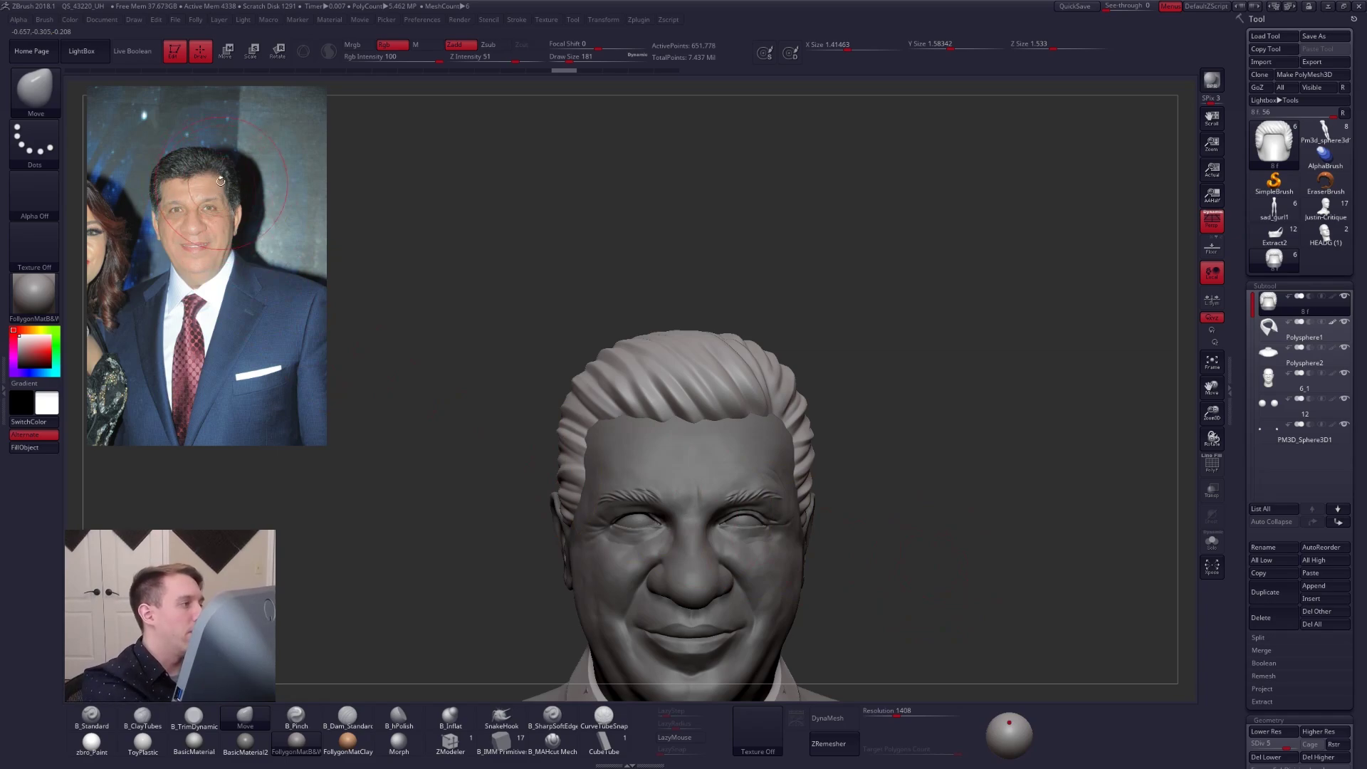
Step: Redo the hair smoothing, isolate the hair and soften the strands on both sides further
{"action": "key", "text": "shift+s"}
{"action": "key", "text": "ctrl+shift+z"}
{"action": "key", "text": "ctrl+shift+z"}
{"action": "key", "text": "ctrl+shift+z"}
{"action": "key", "text": "ctrl+shift+z"}
{"action": "mouse_move", "coordinate": [801, 433]}
{"action": "right_mouse_down"}
{"action": "mouse_move", "coordinate": [770, 460]}
{"action": "mouse_move", "coordinate": [809, 397]}
{"action": "right_mouse_up"}
{"action": "key", "text": "shift+d"}
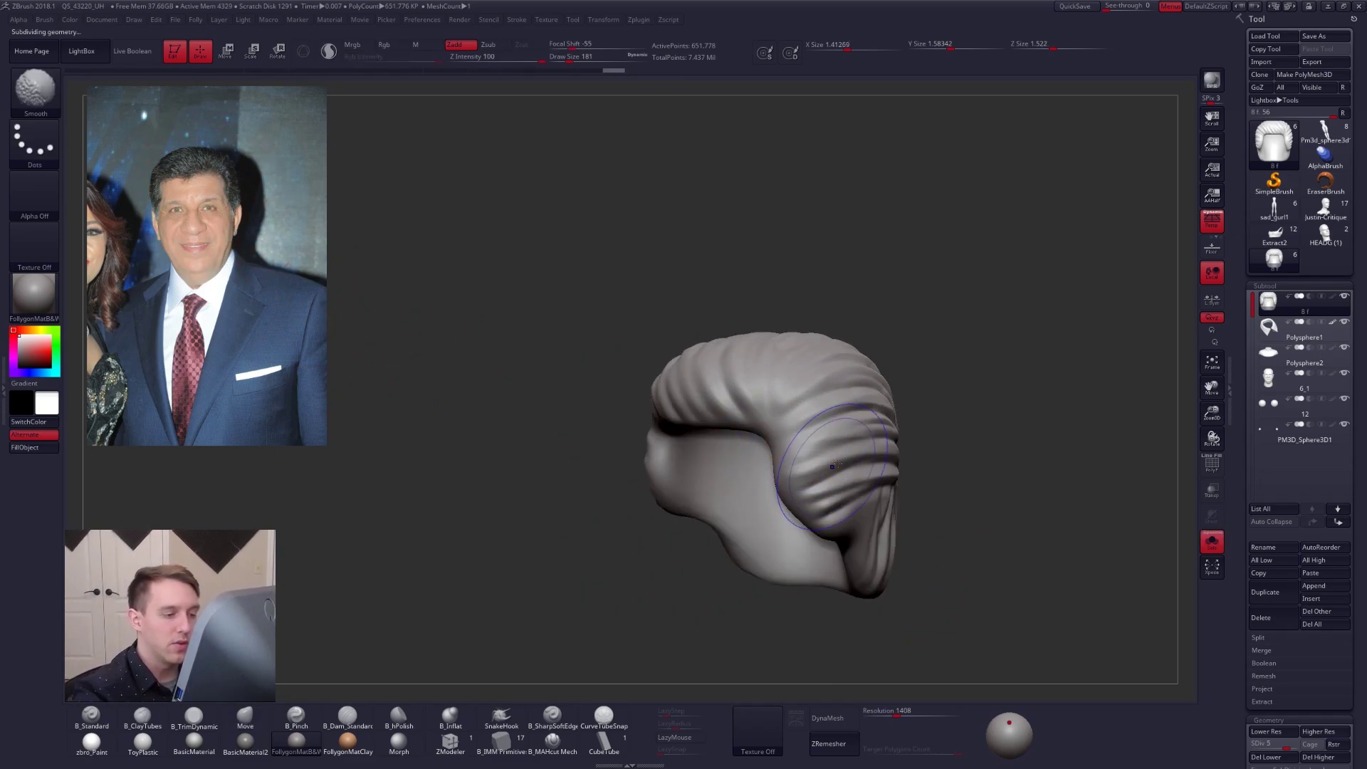
{"action": "right_click_drag", "start_coordinate": [835, 442], "coordinate": [674, 388]}
{"action": "key", "text": "d"}
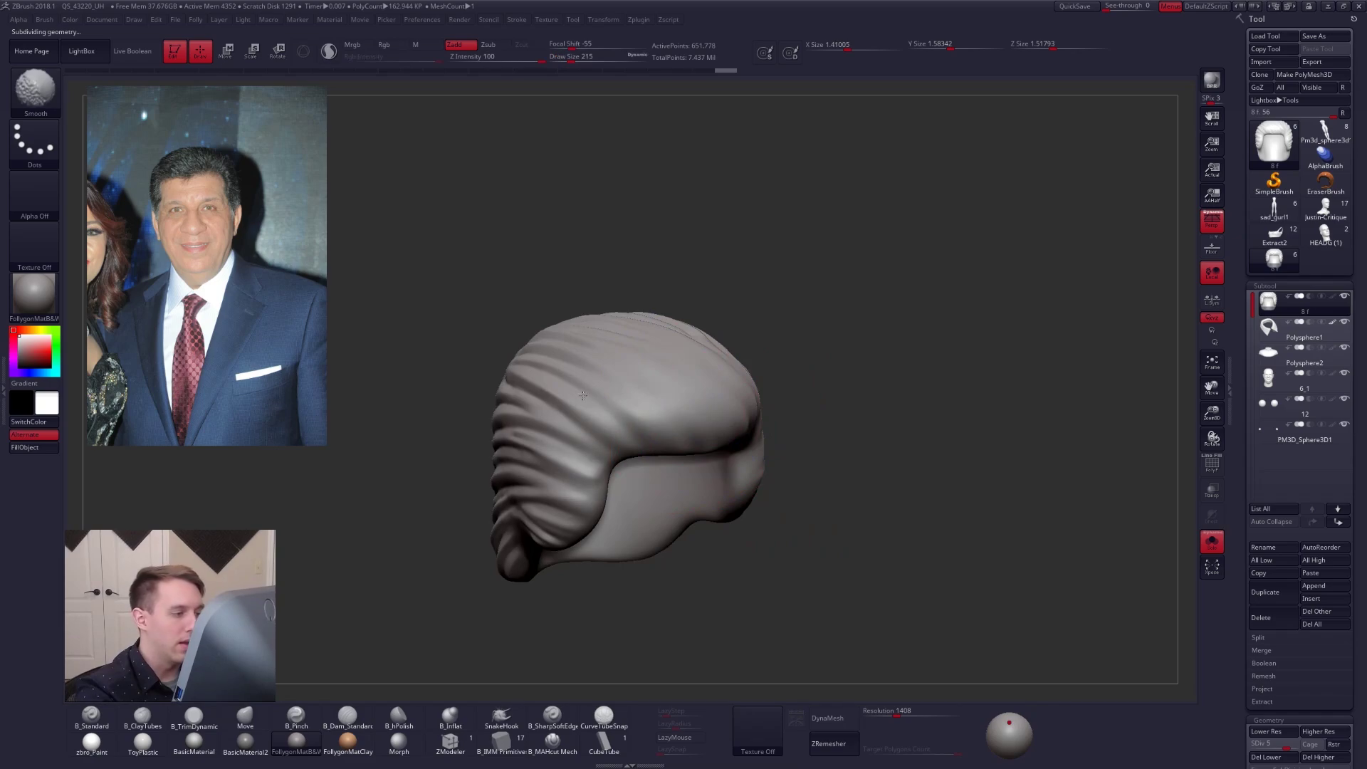
Step: Raise the hair to subdivision level 6 and choose the B_MAHcut Mech brush at draw size 61
{"action": "key", "text": "d"}
{"action": "right_click_drag", "start_coordinate": [713, 433], "coordinate": [641, 513], "text": "shift"}
{"action": "left_click", "coordinate": [552, 741]}
{"action": "mouse_move", "coordinate": [762, 473]}
{"action": "right_mouse_down", "text": "shift"}
{"action": "mouse_move", "coordinate": [757, 452]}
{"action": "mouse_move", "coordinate": [763, 492]}
{"action": "right_mouse_up", "text": "shift"}
{"action": "key", "text": "space"}
{"action": "left_click_drag", "start_coordinate": [784, 429], "coordinate": [781, 428]}
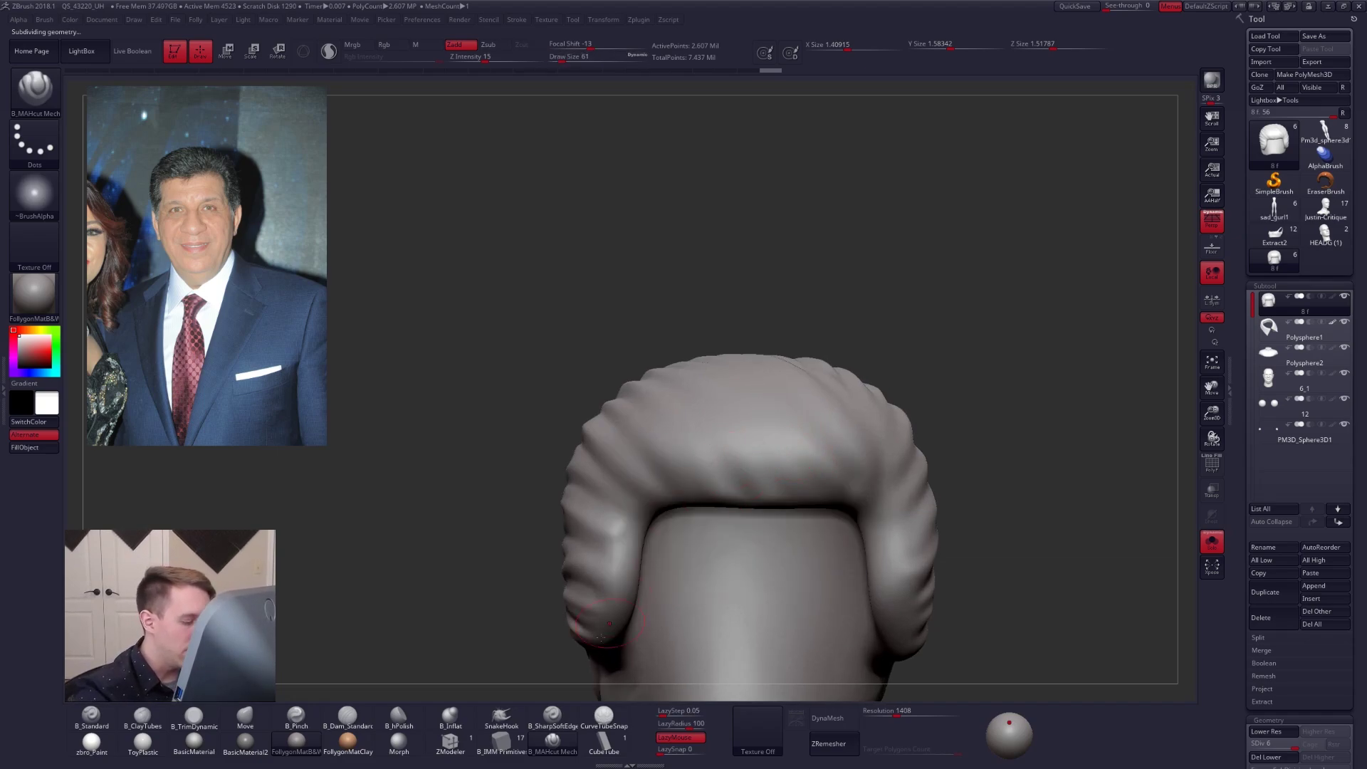
Step: Switch to the B_Dam_Standard brush, keep LazyMouse on and set its LazyRadius to 51
{"action": "left_click", "coordinate": [347, 716]}
{"action": "right_click_drag", "start_coordinate": [573, 585], "coordinate": [768, 427]}
{"action": "key", "text": "ctrl+z"}
{"action": "key", "text": "space"}
{"action": "left_click", "coordinate": [701, 738]}
{"action": "left_click", "coordinate": [702, 738]}
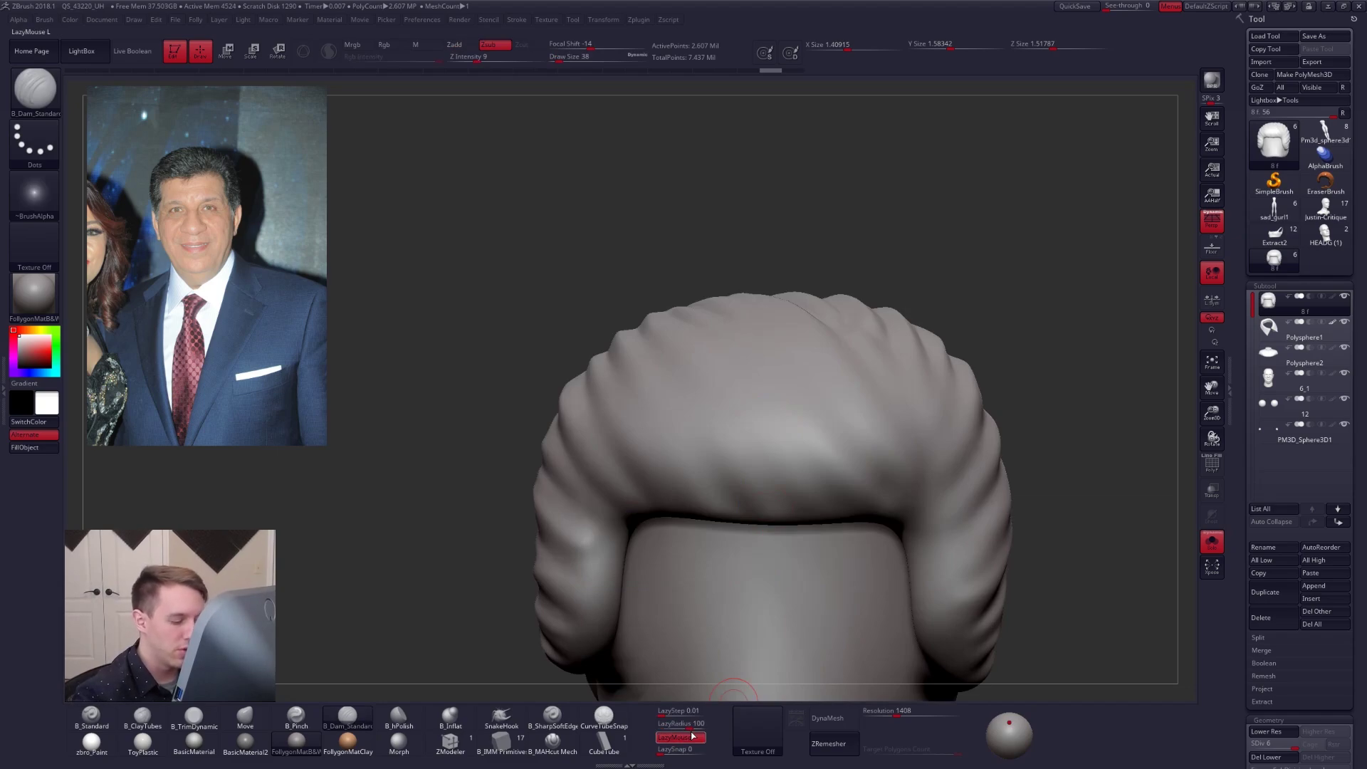
{"action": "left_click_drag", "start_coordinate": [688, 725], "coordinate": [678, 728]}
Step: Try carving fine strand grooves into the middle of the front hair at draw size 25
{"action": "right_click_drag", "start_coordinate": [726, 449], "coordinate": [723, 491], "text": "alt"}
{"action": "key", "text": "space"}
{"action": "key", "text": "space"}
{"action": "left_click_drag", "start_coordinate": [751, 482], "coordinate": [745, 481]}
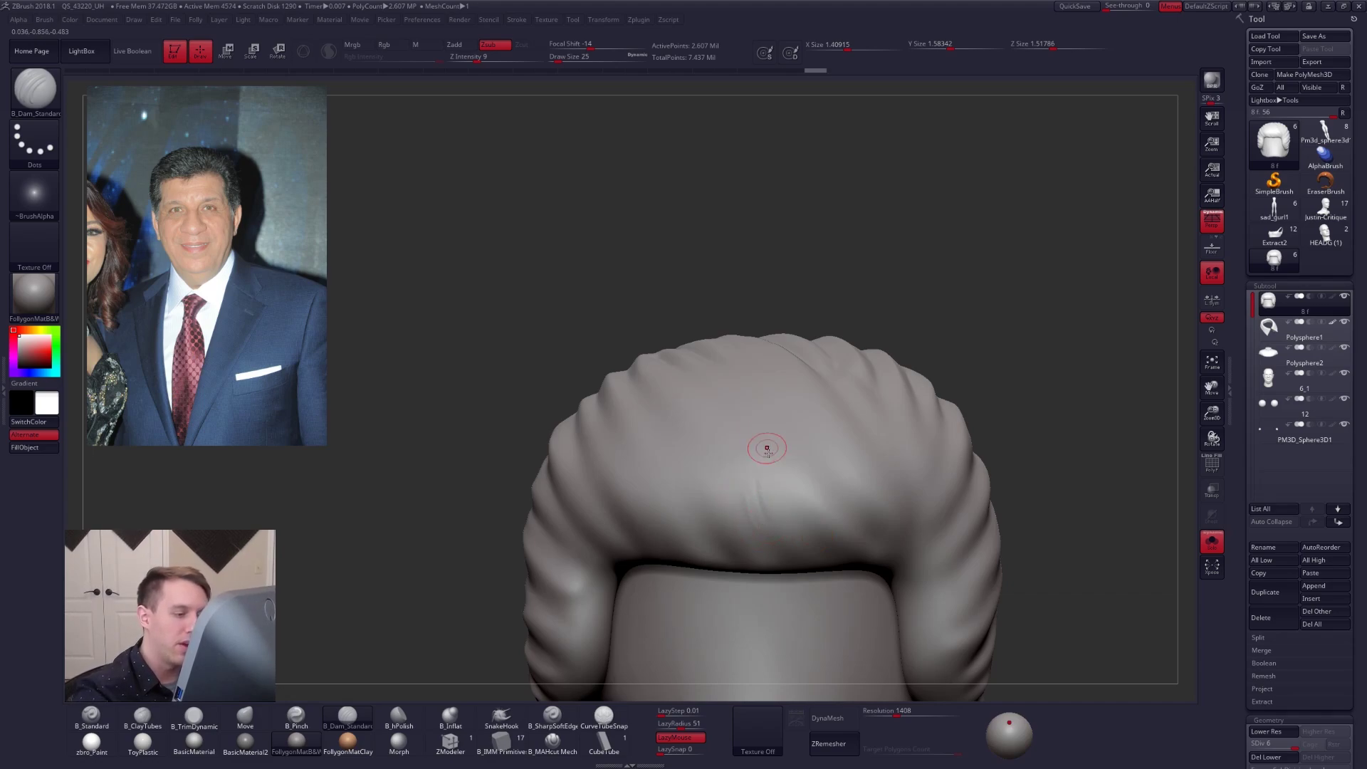
{"action": "left_click_drag", "start_coordinate": [713, 457], "coordinate": [738, 500]}
{"action": "left_click_drag", "start_coordinate": [723, 453], "coordinate": [738, 484]}
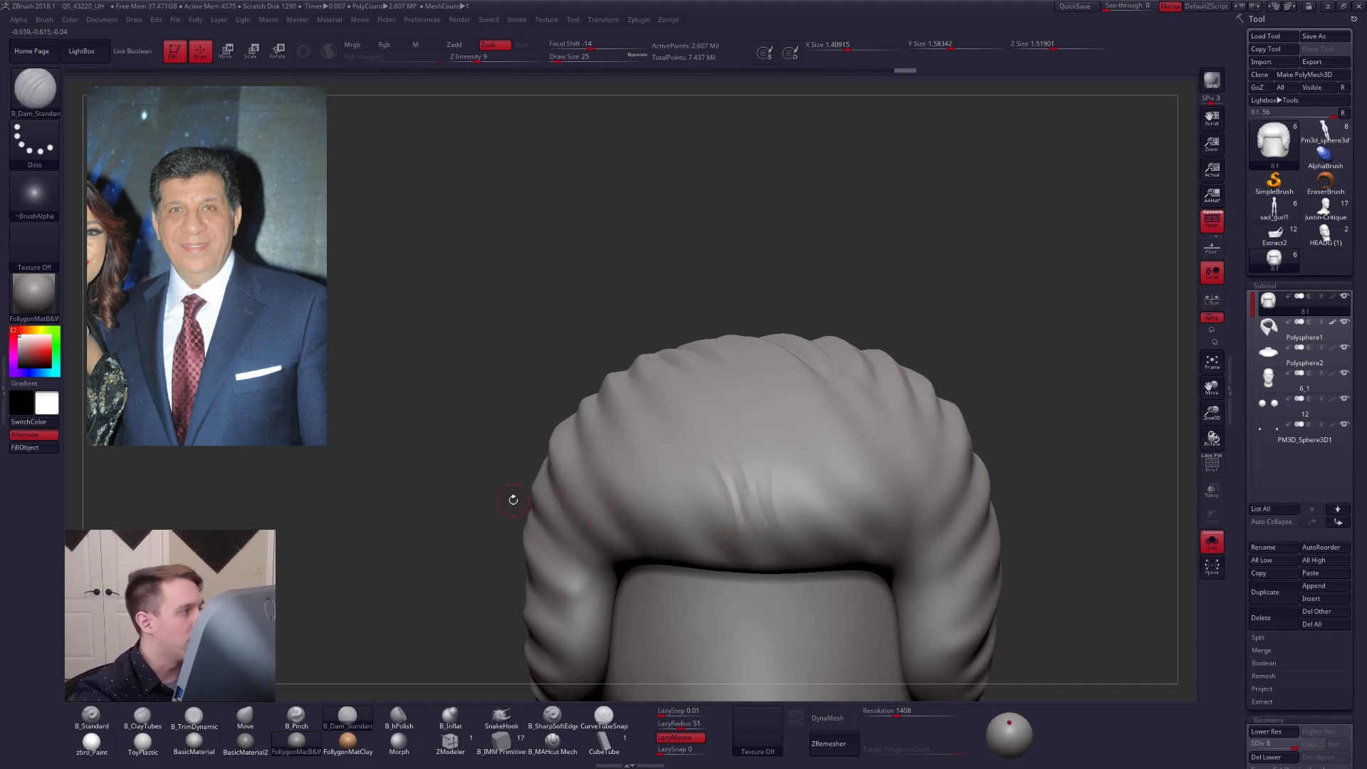
Step: Add broader grooves beside the fine strands in the front hair with draw size 54
{"action": "key", "text": "space"}
{"action": "left_click_drag", "start_coordinate": [773, 490], "coordinate": [784, 500]}
{"action": "key", "text": "space"}
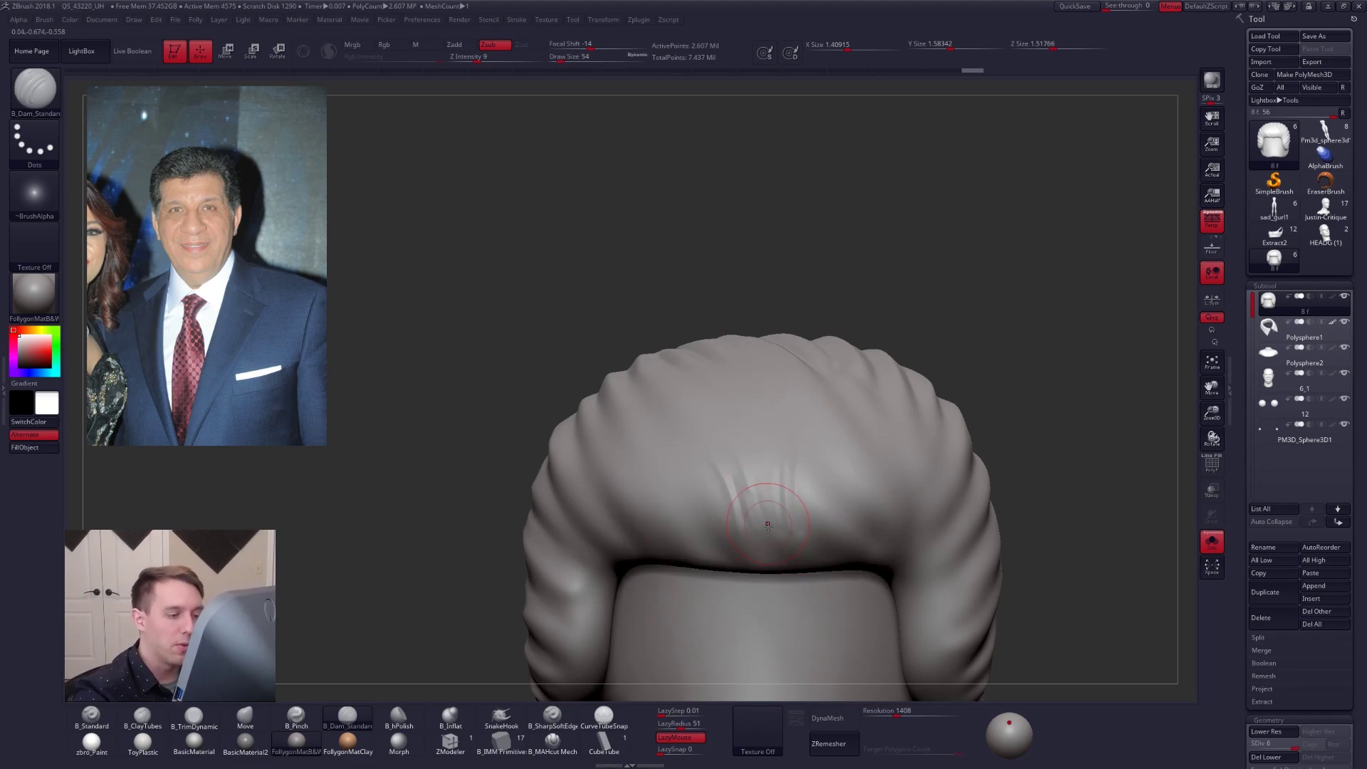
{"action": "left_click_drag", "start_coordinate": [742, 447], "coordinate": [753, 480]}
{"action": "mouse_move", "coordinate": [598, 313]}
{"action": "left_mouse_down"}
{"action": "mouse_move", "coordinate": [638, 354]}
{"action": "mouse_move", "coordinate": [675, 324]}
{"action": "left_mouse_up"}
{"action": "left_click_drag", "start_coordinate": [719, 518], "coordinate": [597, 353]}
Step: Carve further grooves from the front hair down toward the forehead edge with draw size 43
{"action": "key", "text": "space"}
{"action": "left_click_drag", "start_coordinate": [764, 482], "coordinate": [833, 504]}
{"action": "key", "text": "space"}
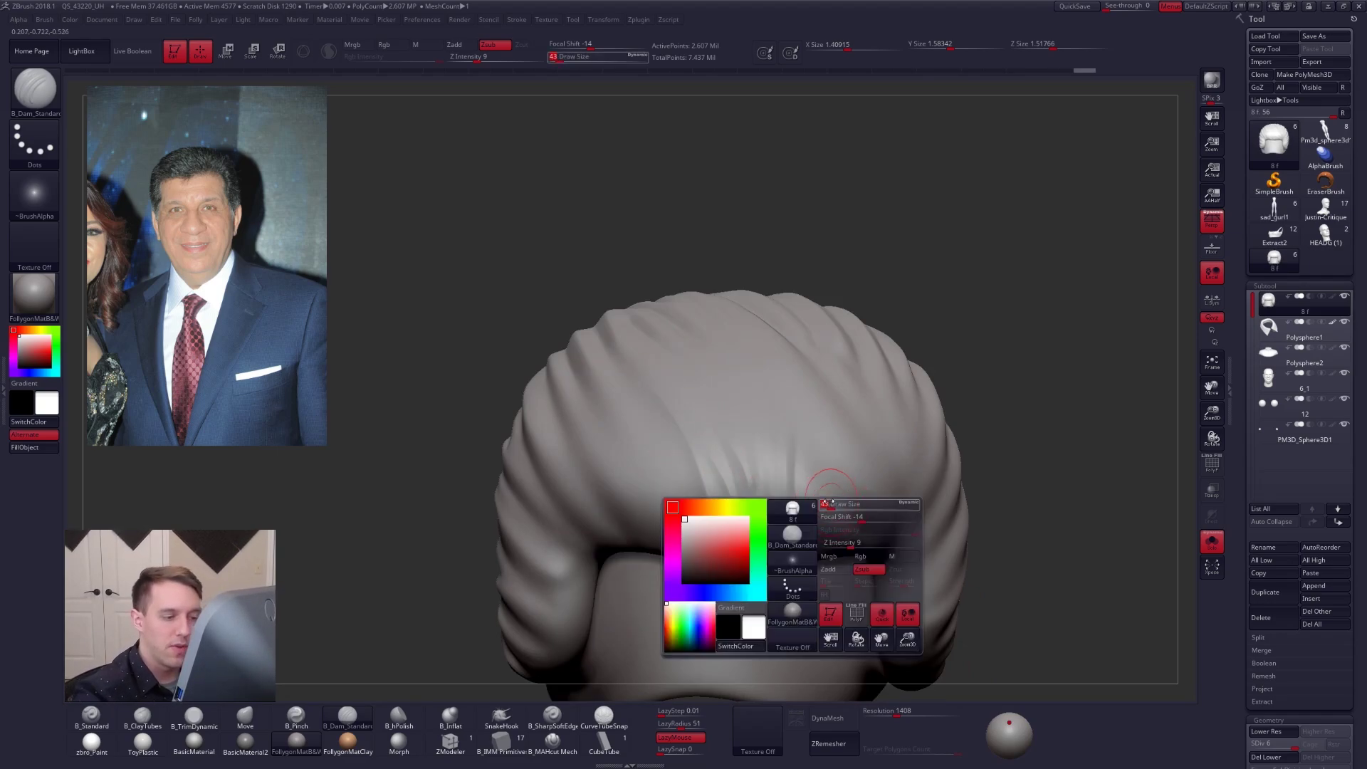
{"action": "right_click_drag", "start_coordinate": [832, 504], "coordinate": [806, 488]}
{"action": "left_click_drag", "start_coordinate": [804, 484], "coordinate": [767, 555]}
{"action": "left_click_drag", "start_coordinate": [784, 498], "coordinate": [778, 554]}
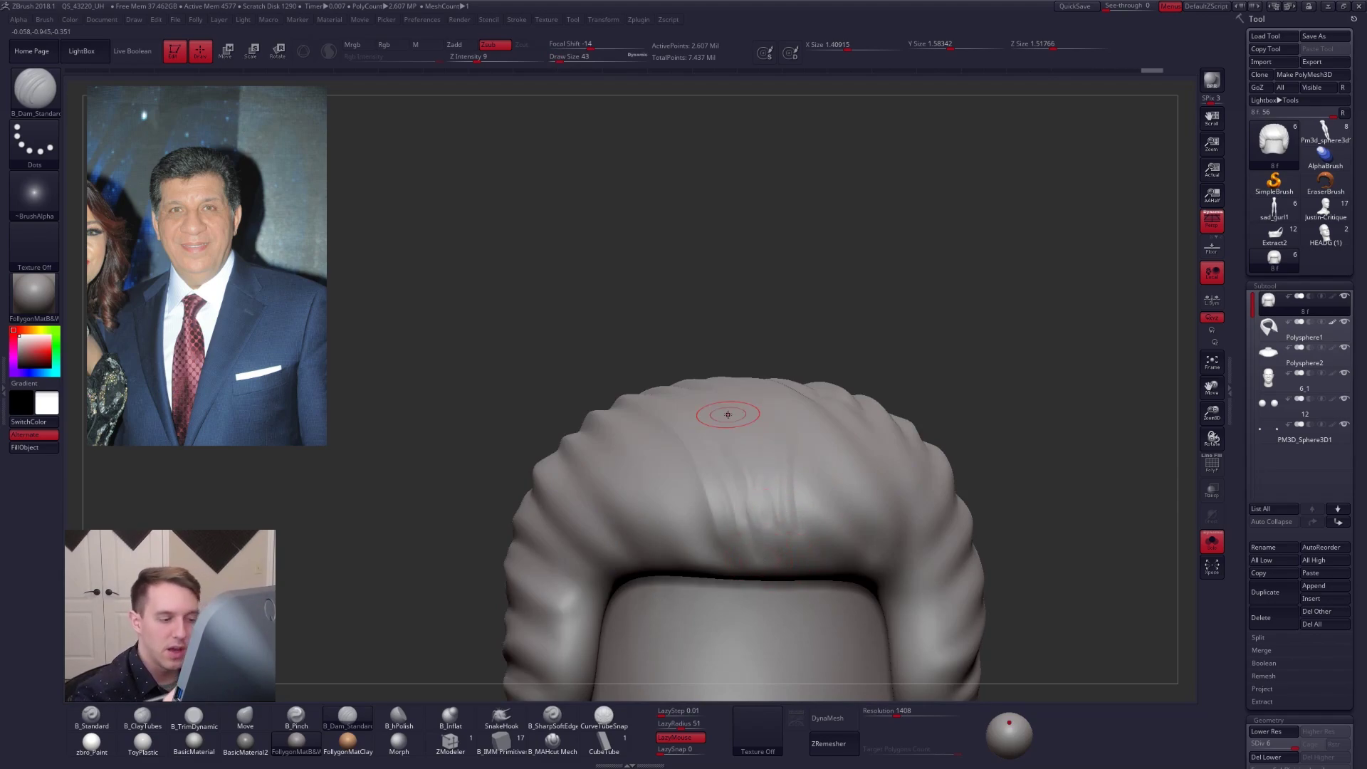
Step: Raise the brush's Z Intensity to 14 and carve deeper strand grooves across the front hair
{"action": "key", "text": "space"}
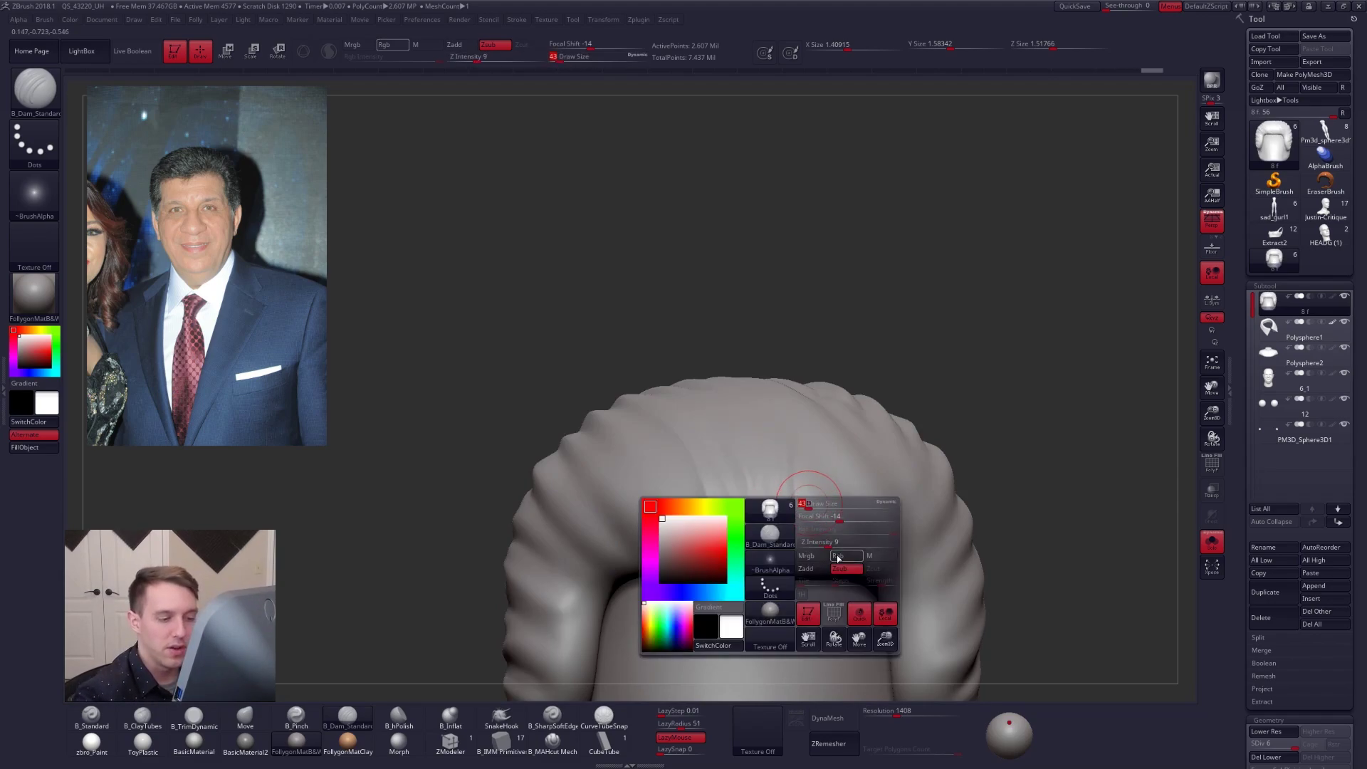
{"action": "left_click_drag", "start_coordinate": [826, 543], "coordinate": [831, 542]}
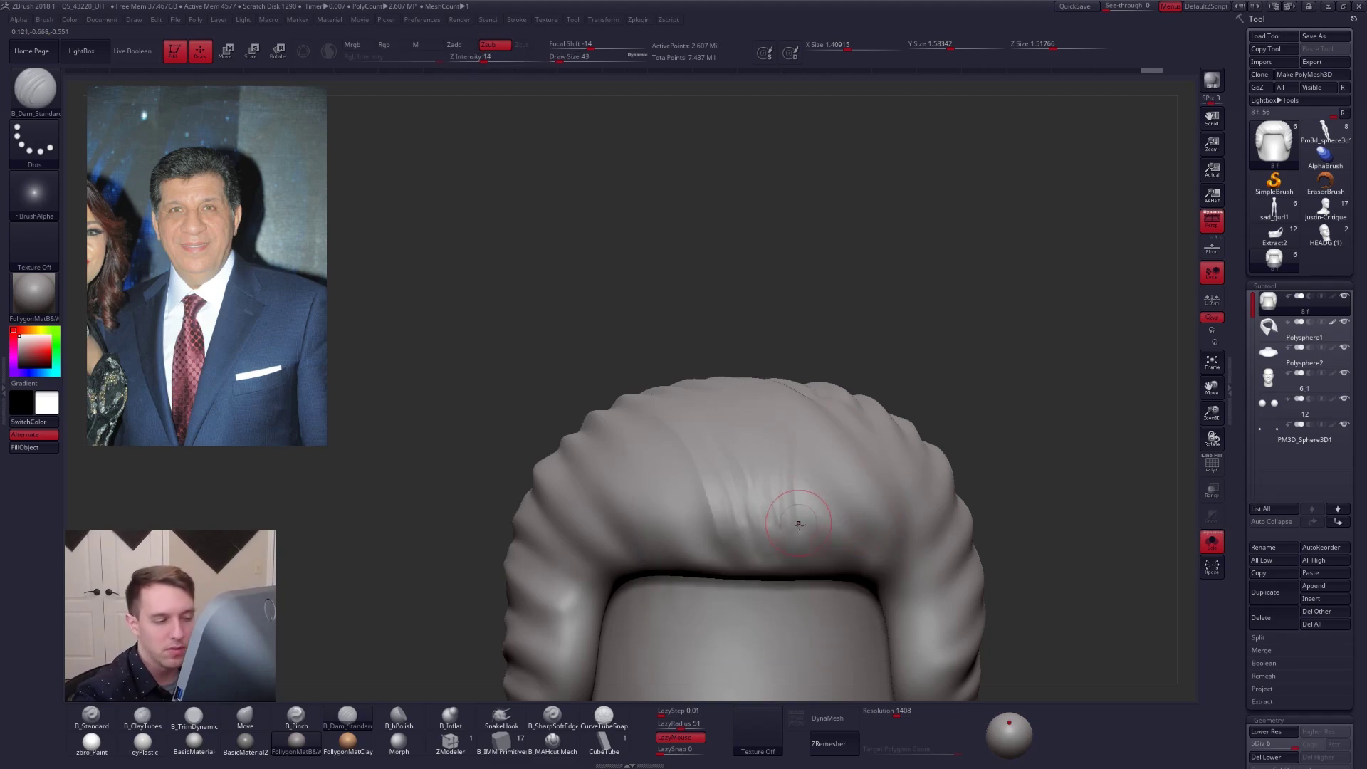
{"action": "left_click_drag", "start_coordinate": [805, 494], "coordinate": [806, 440]}
{"action": "left_click_drag", "start_coordinate": [804, 559], "coordinate": [832, 454]}
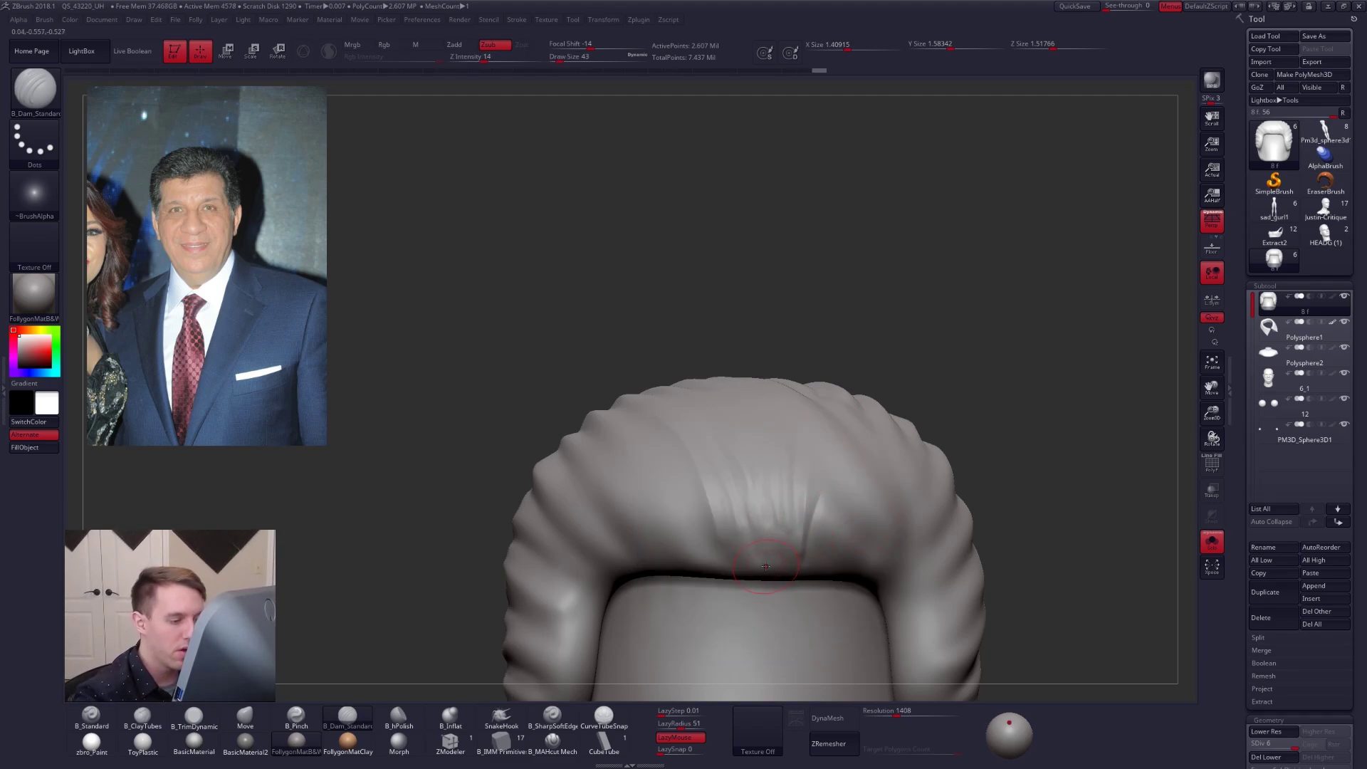
{"action": "left_click_drag", "start_coordinate": [729, 556], "coordinate": [693, 461]}
{"action": "mouse_move", "coordinate": [721, 532]}
{"action": "left_mouse_down"}
{"action": "mouse_move", "coordinate": [723, 499]}
{"action": "mouse_move", "coordinate": [675, 450]}
{"action": "left_mouse_up"}
{"action": "left_click_drag", "start_coordinate": [705, 554], "coordinate": [714, 482]}
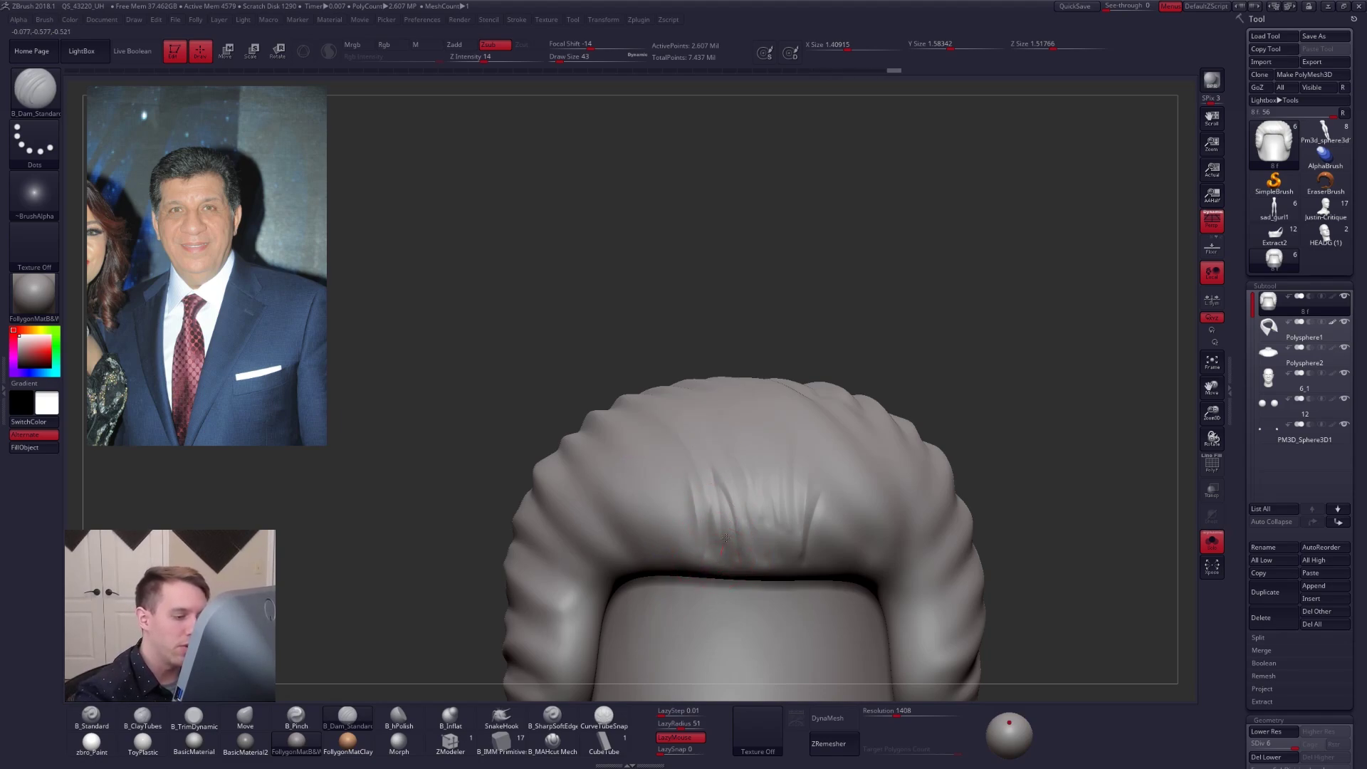
{"action": "left_click_drag", "start_coordinate": [748, 537], "coordinate": [763, 420]}
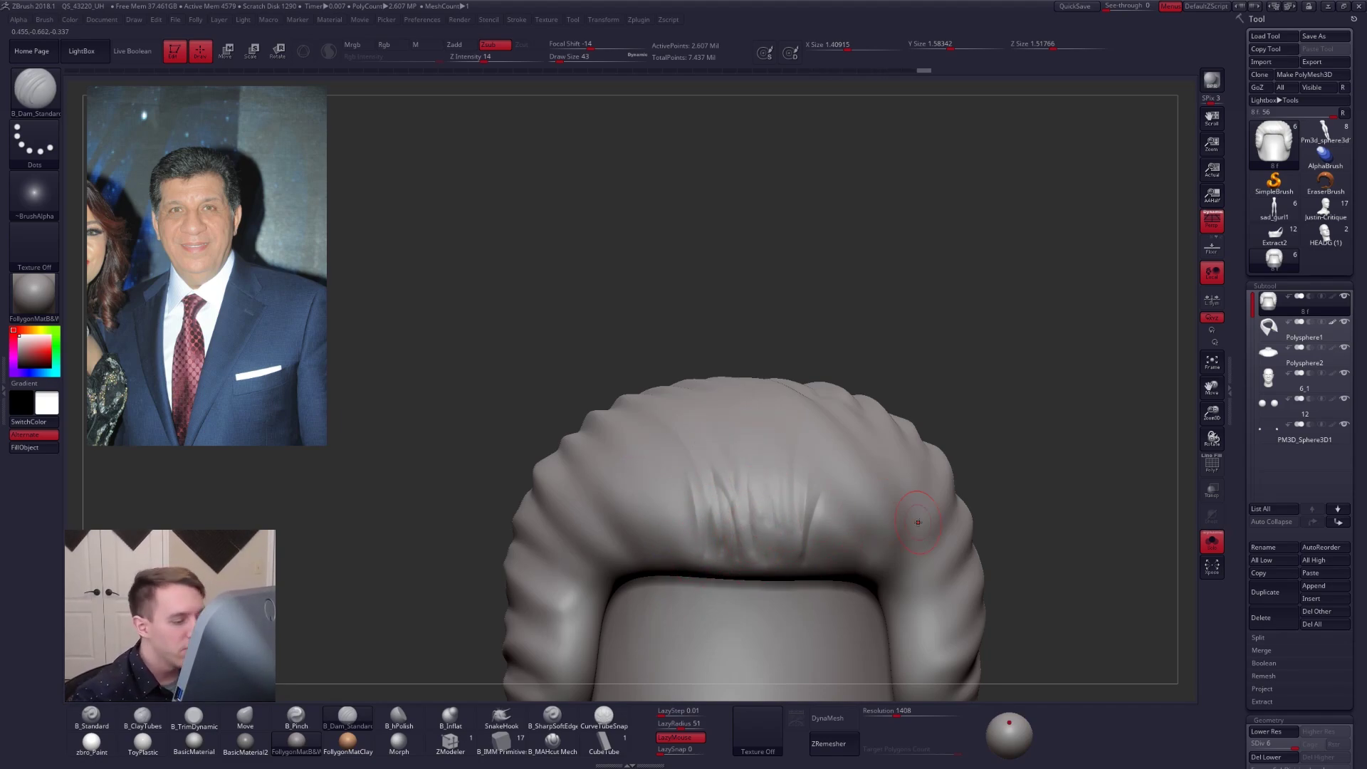
{"action": "mouse_move", "coordinate": [1022, 578]}
{"action": "left_mouse_down"}
{"action": "mouse_move", "coordinate": [1090, 580]}
{"action": "mouse_move", "coordinate": [1139, 562]}
{"action": "mouse_move", "coordinate": [1111, 442]}
{"action": "mouse_move", "coordinate": [918, 591]}
{"action": "mouse_move", "coordinate": [891, 535]}
{"action": "left_mouse_up"}
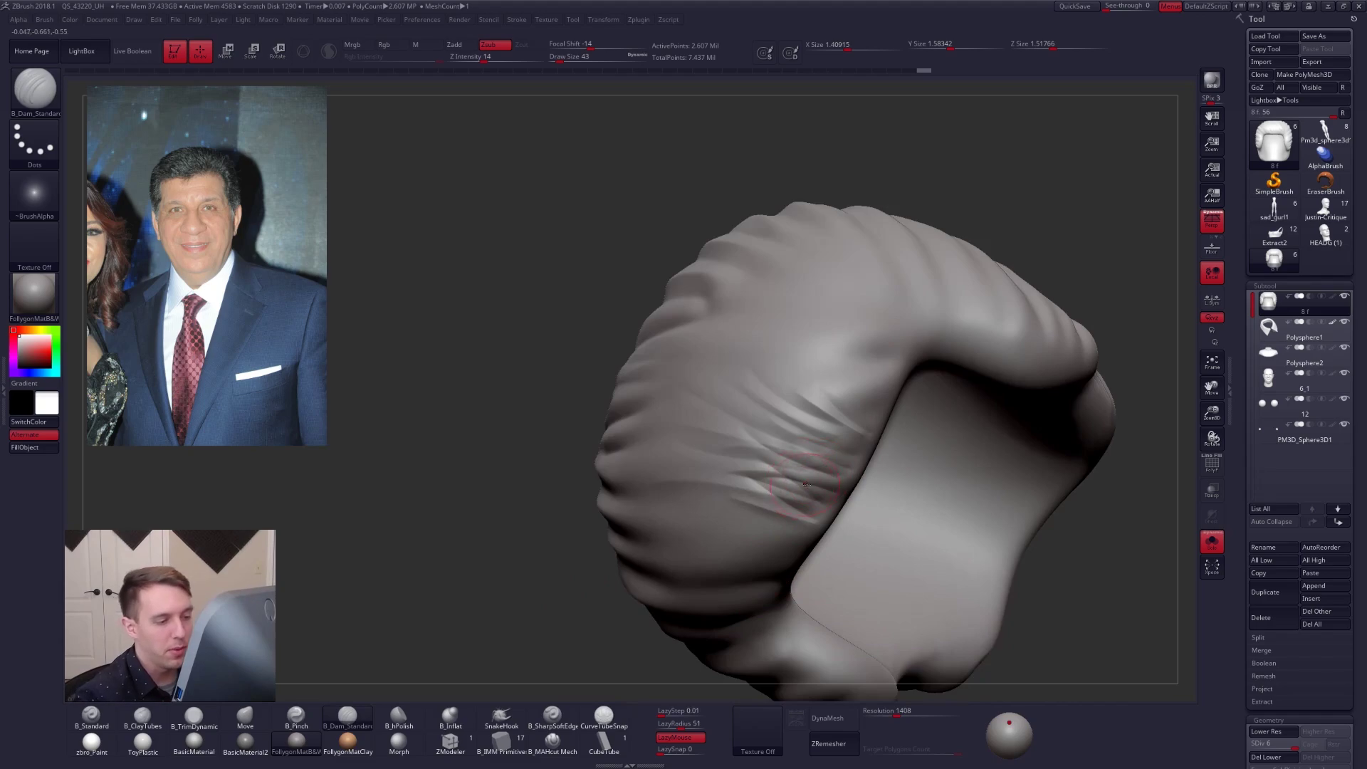
Step: Undo all the carved strand grooves on the front hair
{"action": "key", "text": "ctrl"}
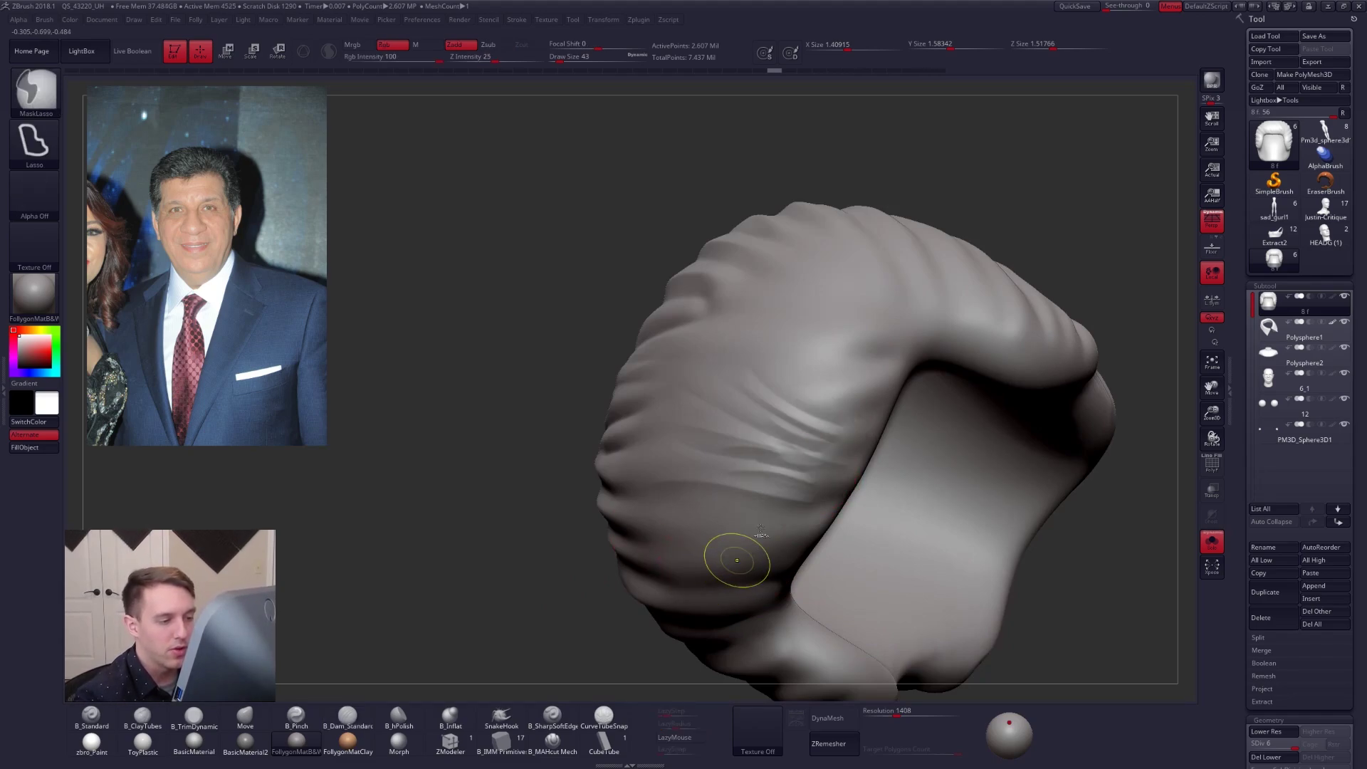
{"action": "key", "text": "ctrl+z"}
{"action": "key", "text": "ctrl+z"}
{"action": "key", "text": "ctrl+z"}
{"action": "key", "text": "ctrl+z"}
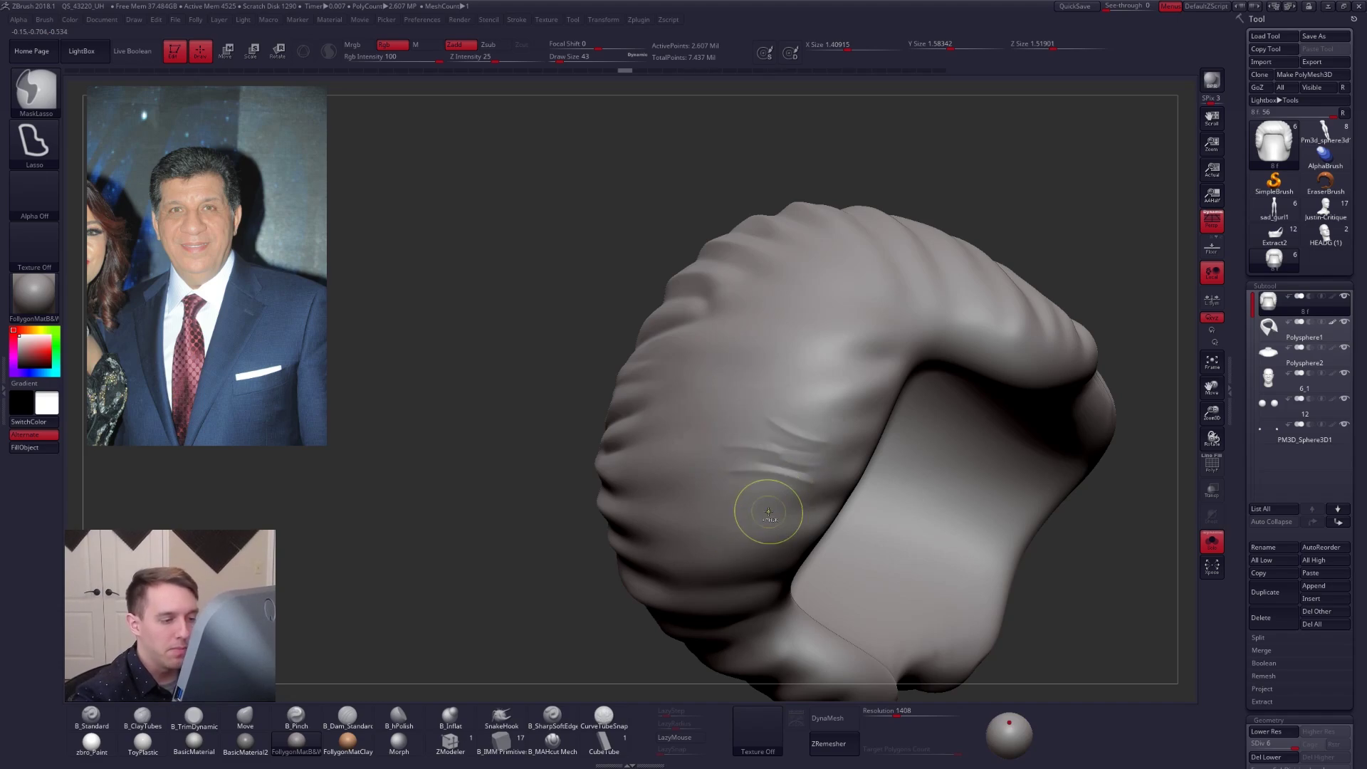
{"action": "key", "text": "ctrl+z"}
{"action": "key", "text": "ctrl+z"}
{"action": "key", "text": "ctrl+z"}
{"action": "key", "text": "ctrl+z"}
{"action": "key", "text": "ctrl+z"}
{"action": "key", "text": "ctrl+z"}
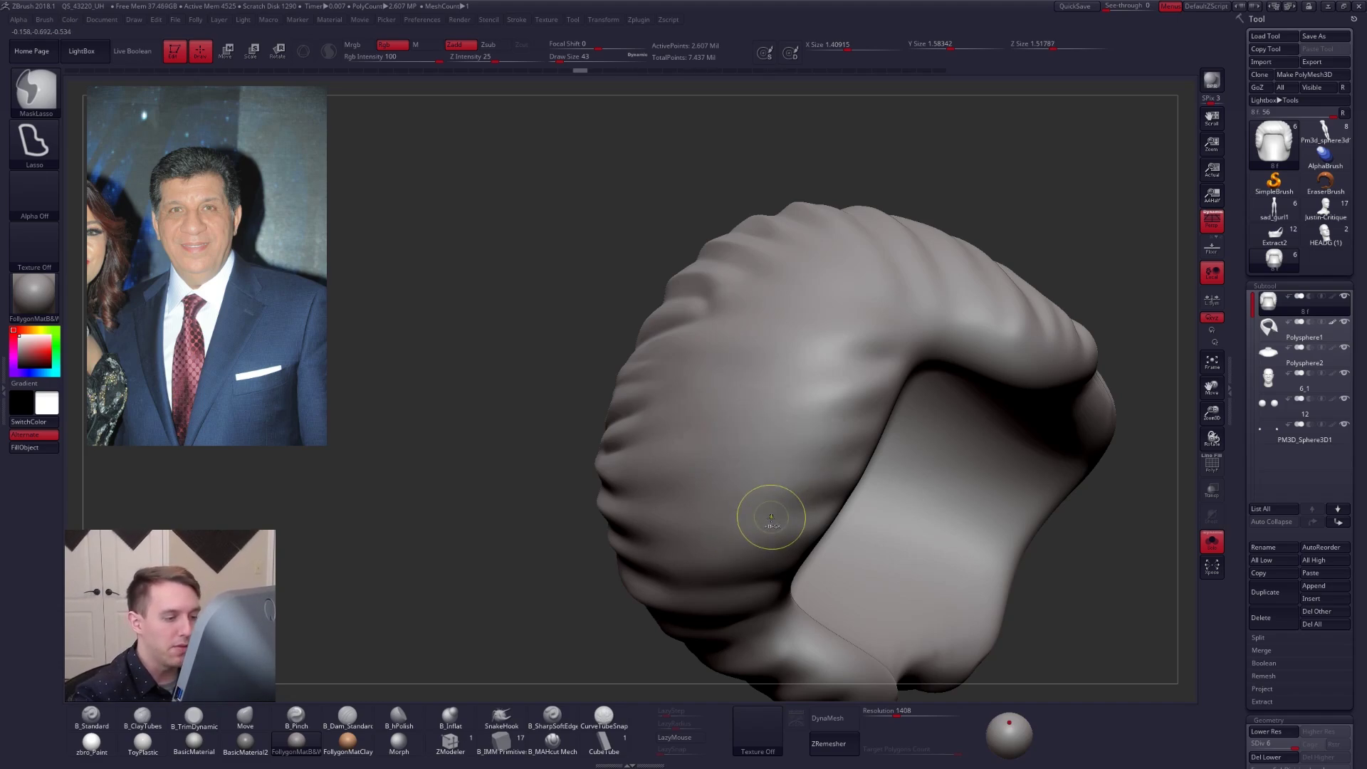
Step: Show the whole bust again and revert the hair to its state before the subdivision and smoothing
{"action": "mouse_move", "coordinate": [812, 471]}
{"action": "left_mouse_down", "text": "alt"}
{"action": "mouse_move", "coordinate": [801, 420]}
{"action": "mouse_move", "coordinate": [772, 484]}
{"action": "mouse_move", "coordinate": [788, 466]}
{"action": "left_mouse_up", "text": "alt"}
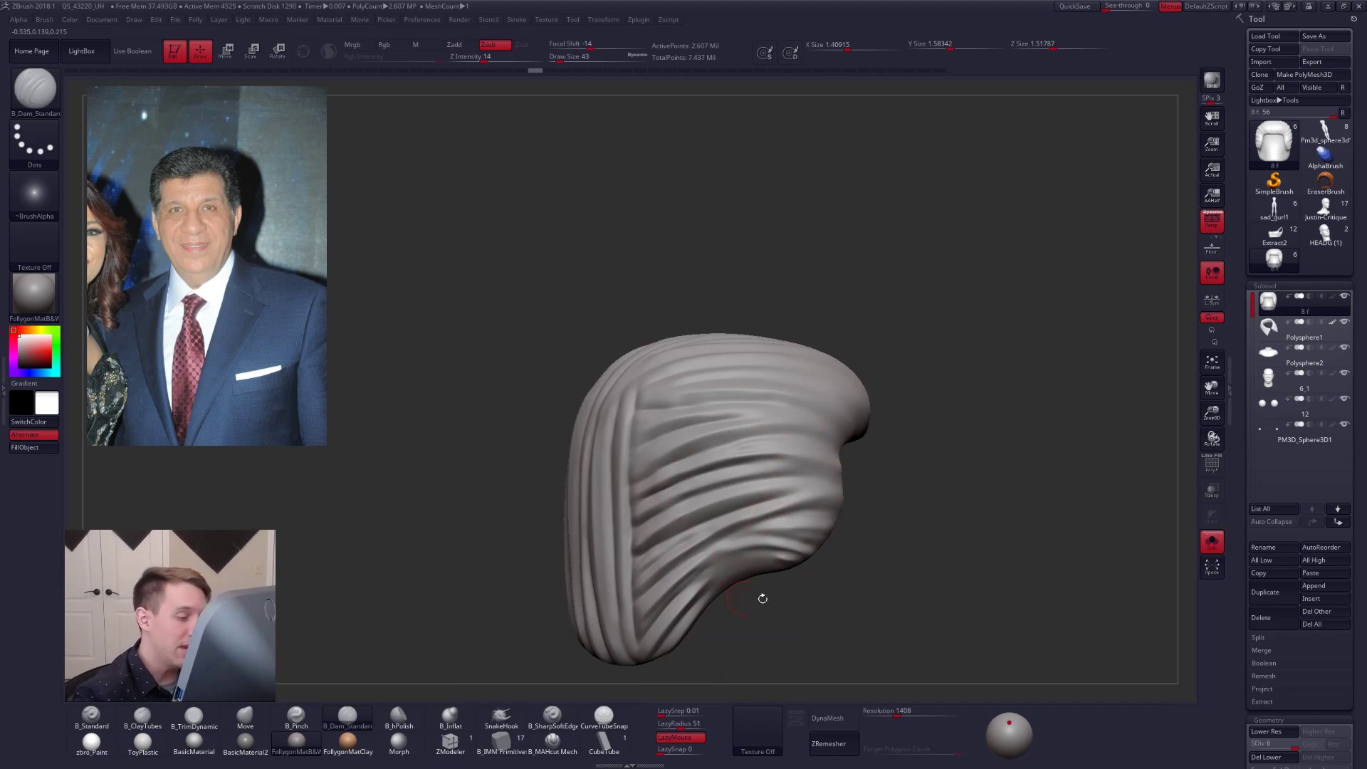
{"action": "left_click_drag", "start_coordinate": [937, 619], "coordinate": [905, 598]}
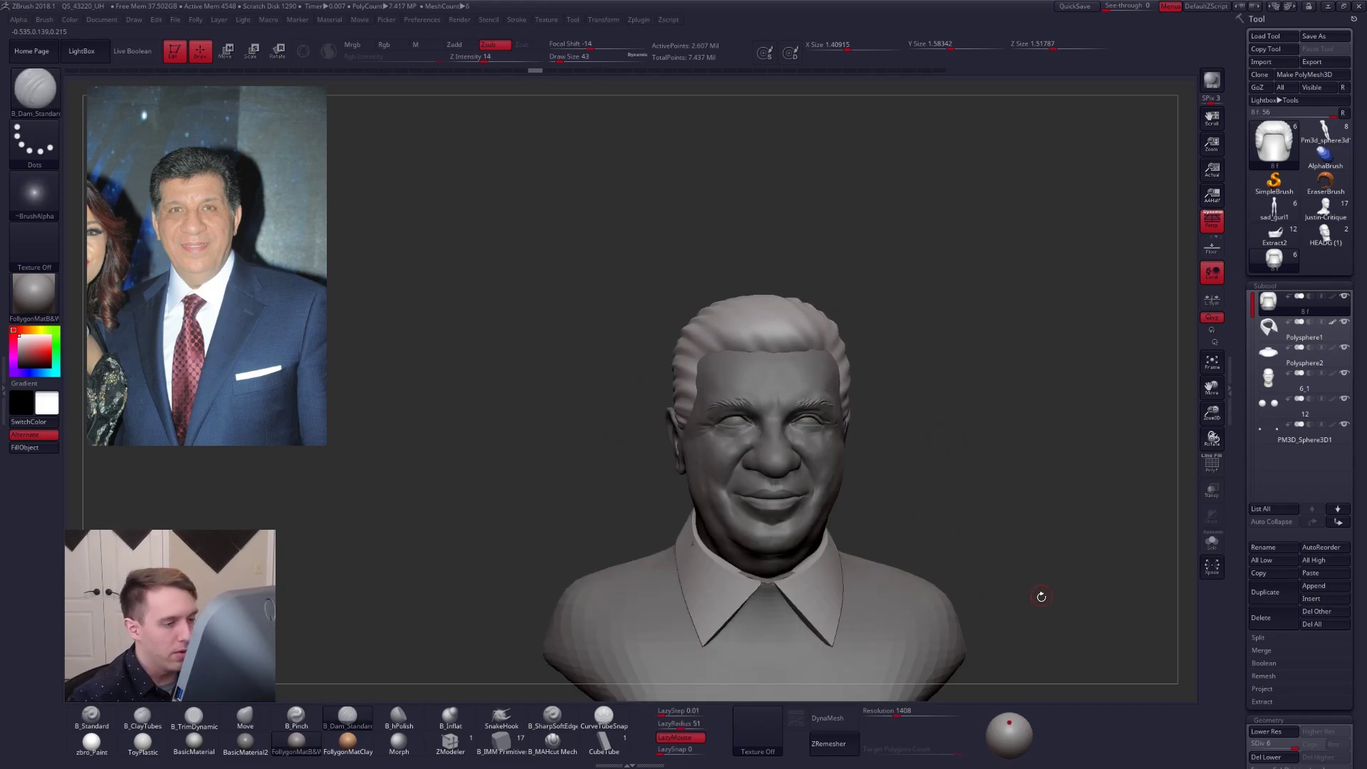
{"action": "left_click_drag", "start_coordinate": [1042, 595], "coordinate": [981, 590]}
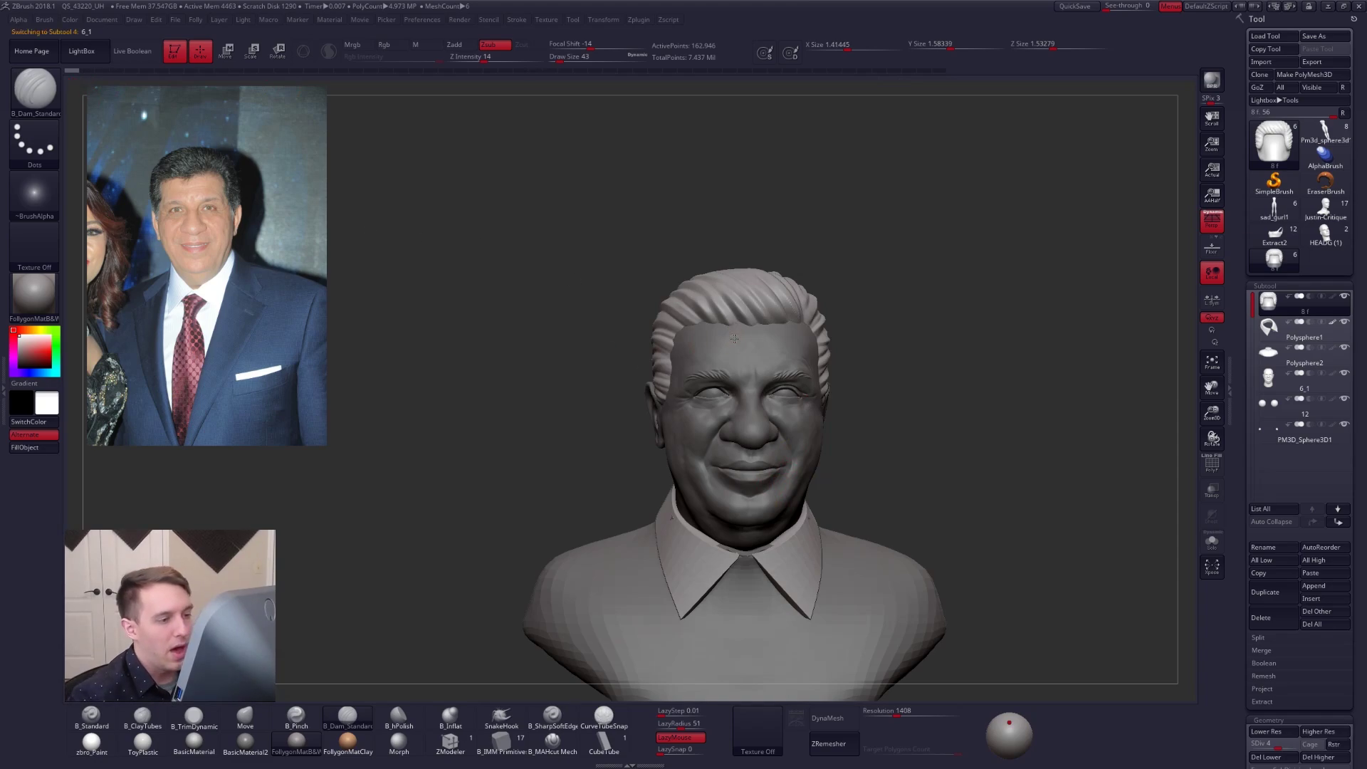
Step: Subdivide the hair again and hide the hair subtool to expose the bald head
{"action": "left_click", "coordinate": [763, 358], "text": "alt"}
{"action": "right_click_drag", "start_coordinate": [762, 359], "coordinate": [775, 367], "text": "ctrl"}
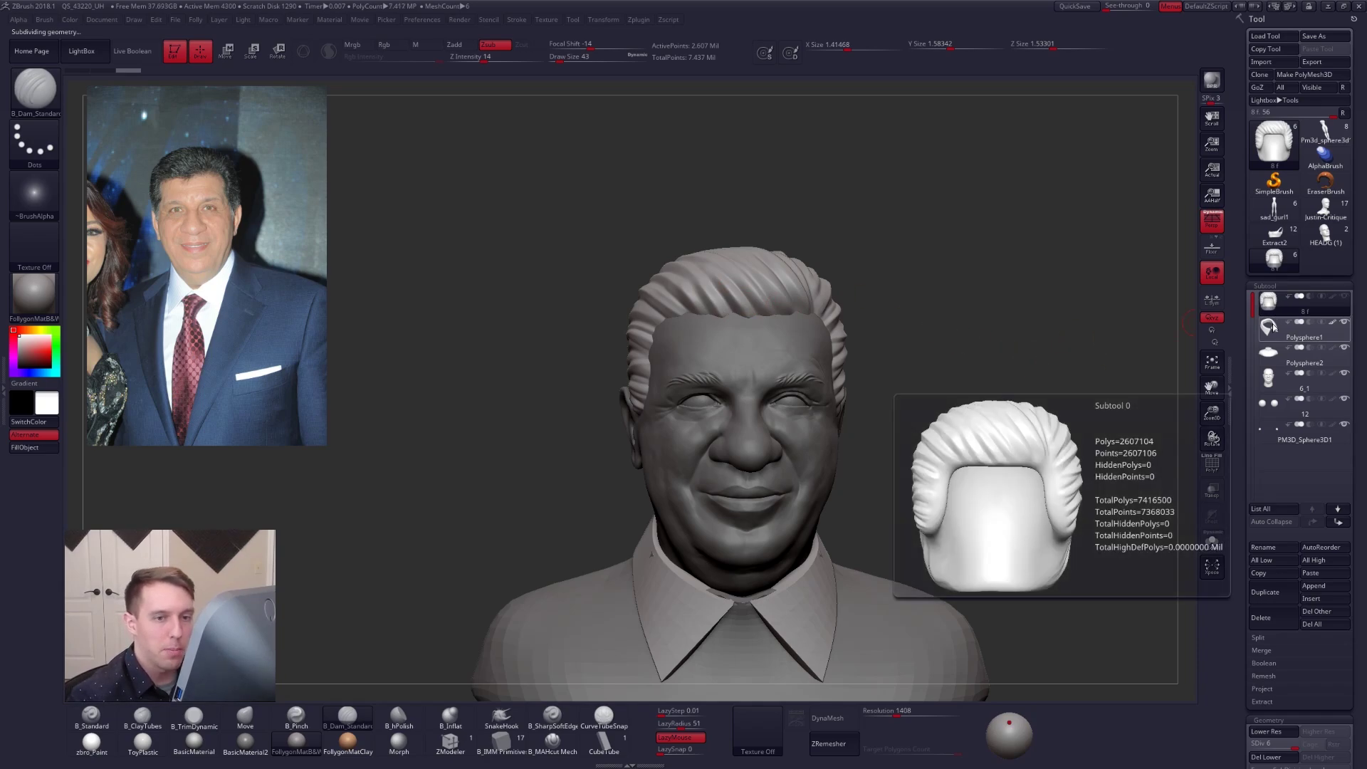
{"action": "left_click", "coordinate": [1345, 296]}
{"action": "left_click_drag", "start_coordinate": [1105, 366], "coordinate": [852, 348]}
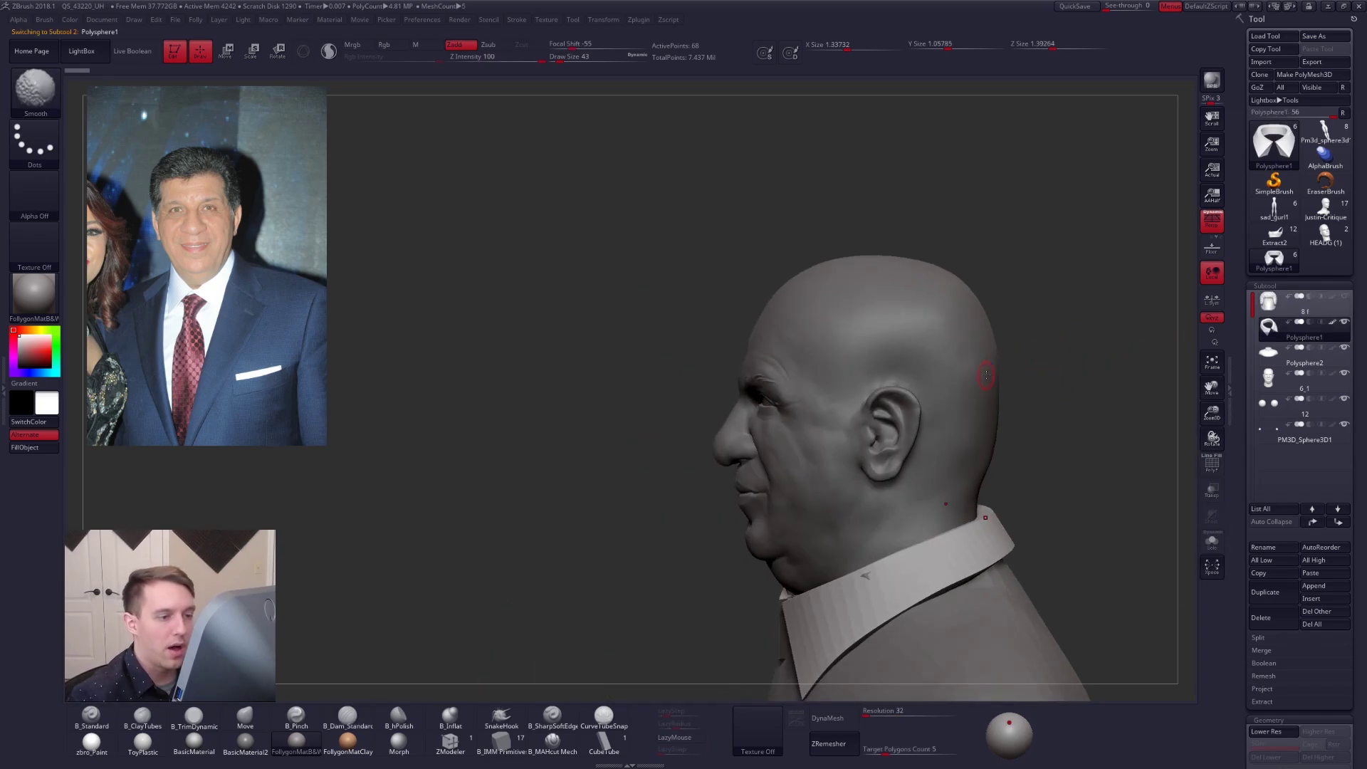
{"action": "left_click_drag", "start_coordinate": [680, 407], "coordinate": [881, 436]}
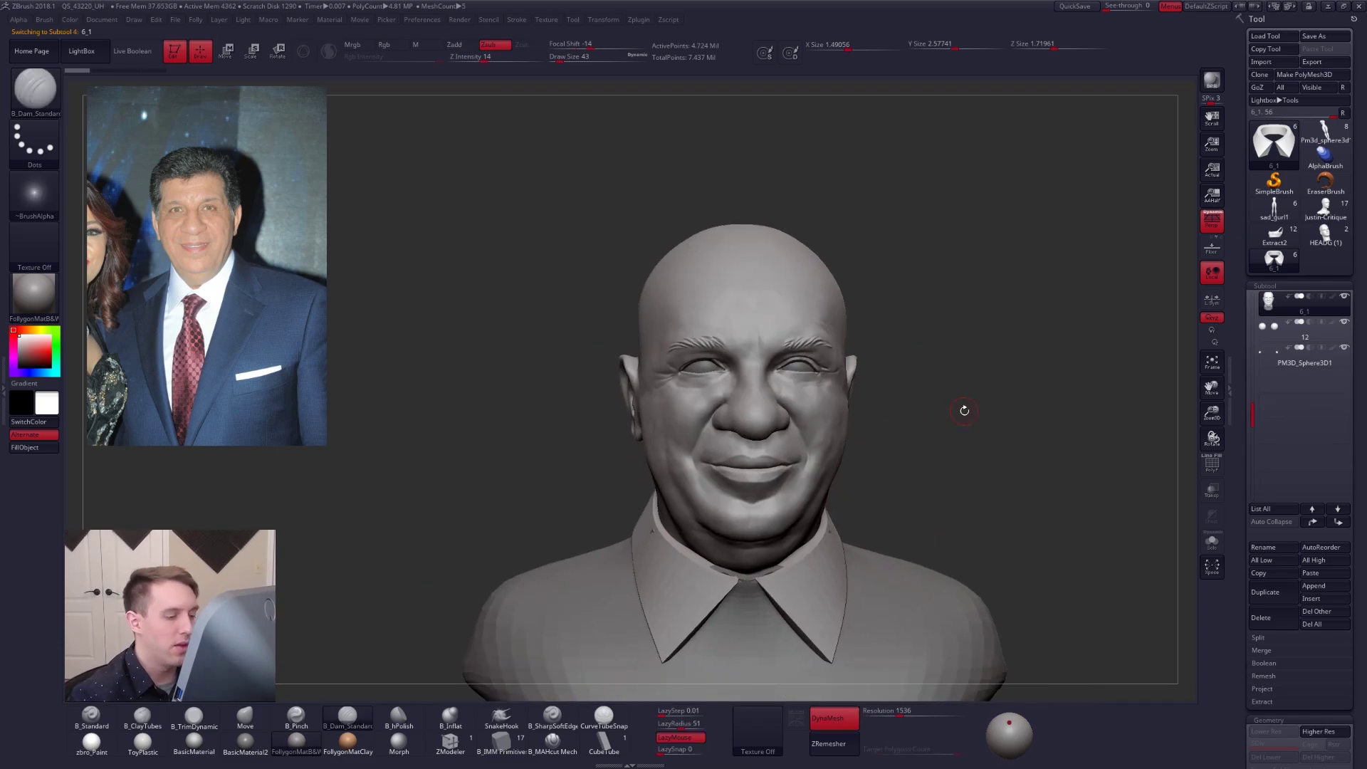
Step: Adjust the broad shape of the head and face with the Move brush at draw size 121
{"action": "key", "text": "b"}
{"action": "key", "text": "m"}
{"action": "key", "text": "v"}
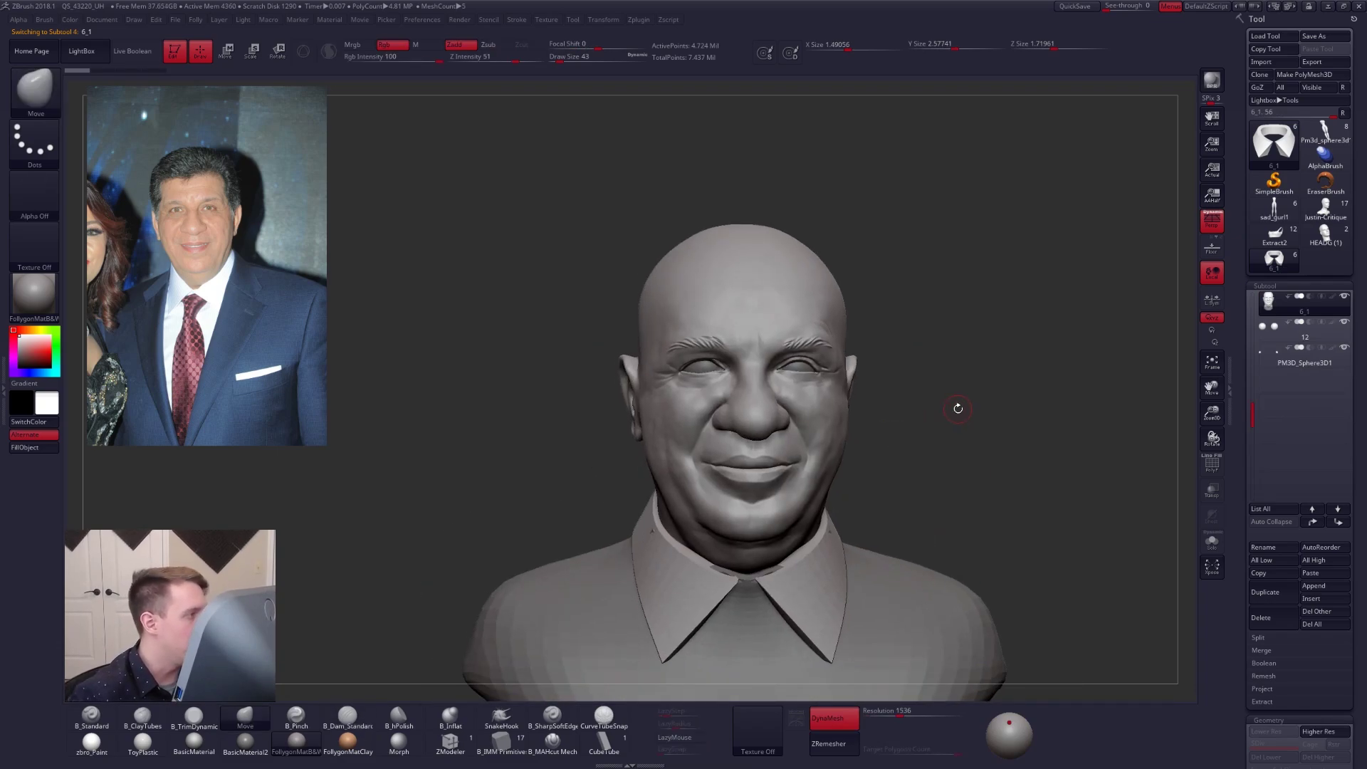
{"action": "key", "text": "space"}
{"action": "mouse_move", "coordinate": [843, 447]}
{"action": "left_mouse_down"}
{"action": "mouse_move", "coordinate": [898, 472]}
{"action": "mouse_move", "coordinate": [820, 460]}
{"action": "left_mouse_up"}
{"action": "key", "text": "space"}
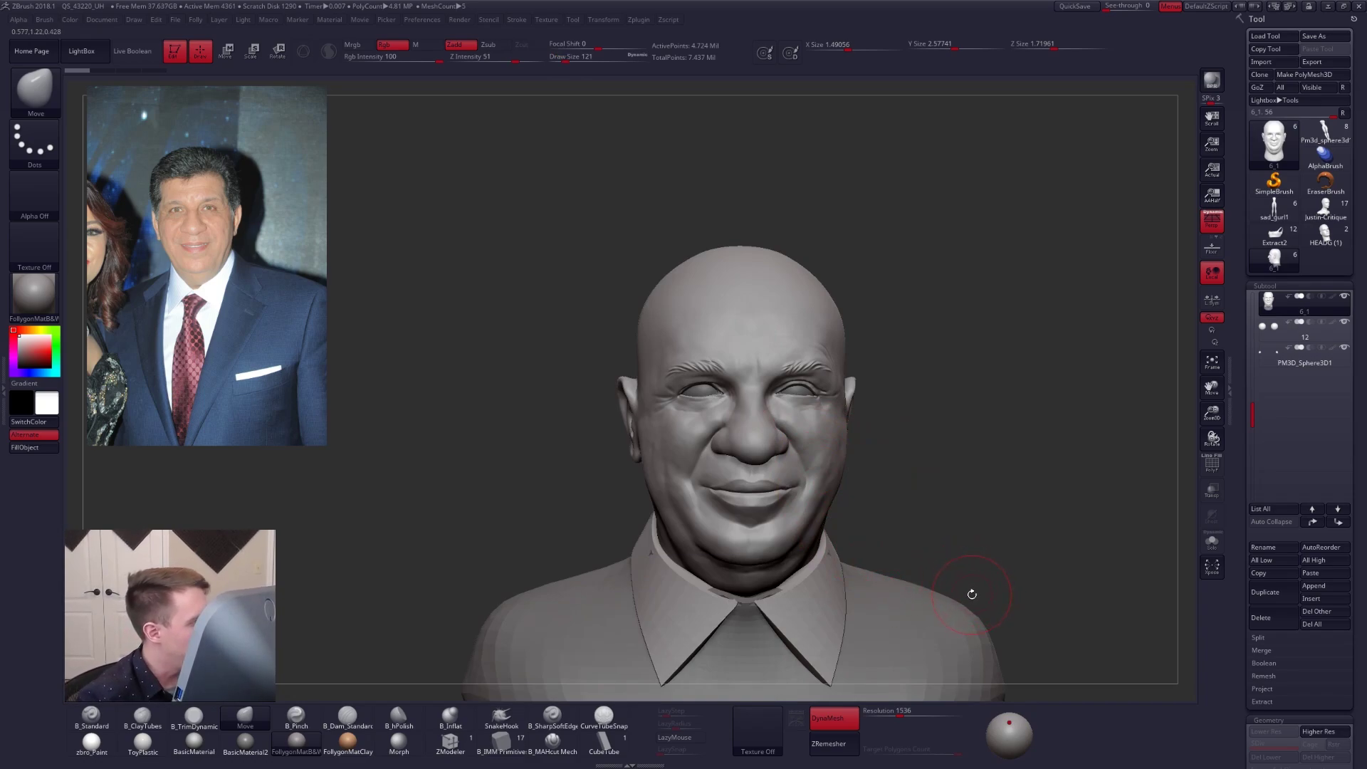
{"action": "left_click_drag", "start_coordinate": [971, 599], "coordinate": [957, 604]}
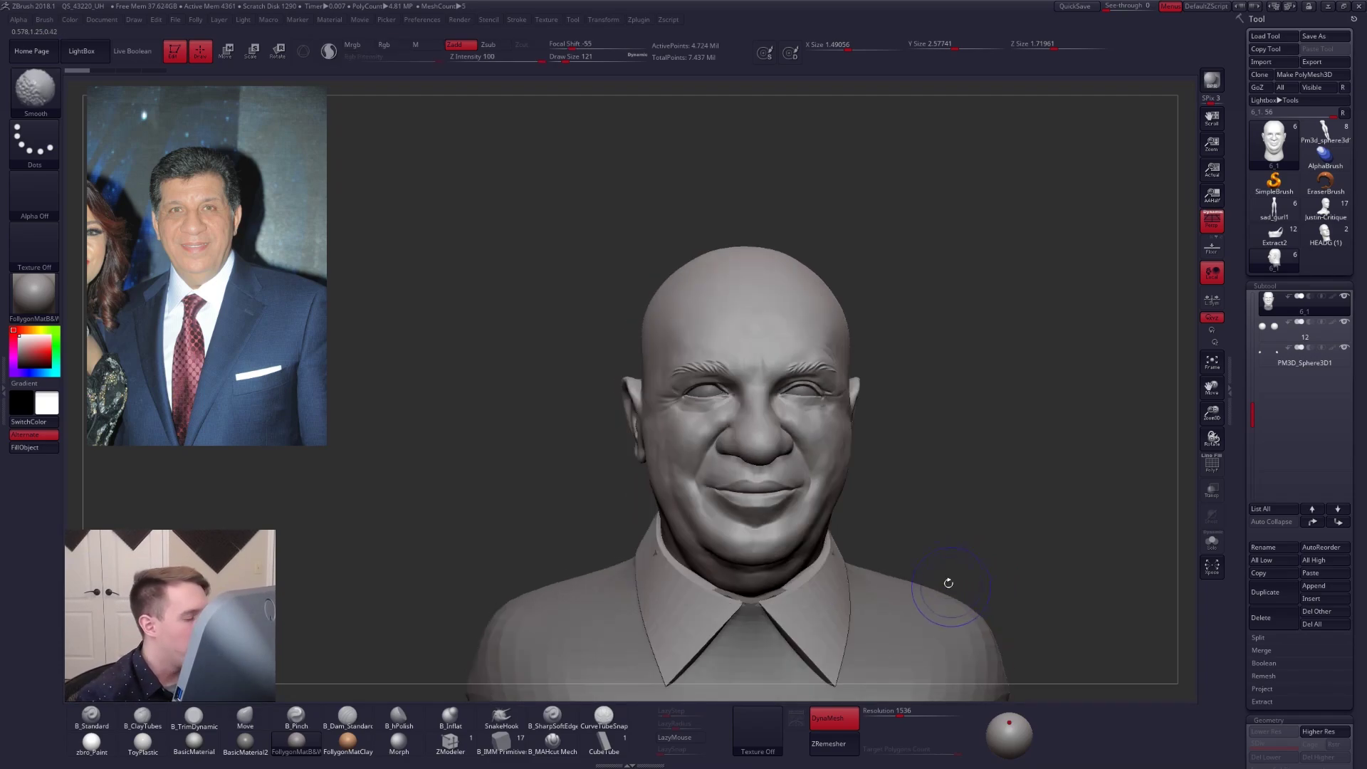
Step: Adjust the area around one eye and the side of the nose with the Move brush at draw sizes 67 and 40
{"action": "key", "text": "space"}
{"action": "left_click", "coordinate": [809, 422]}
{"action": "key", "text": "shift+f"}
{"action": "key", "text": "shift+f"}
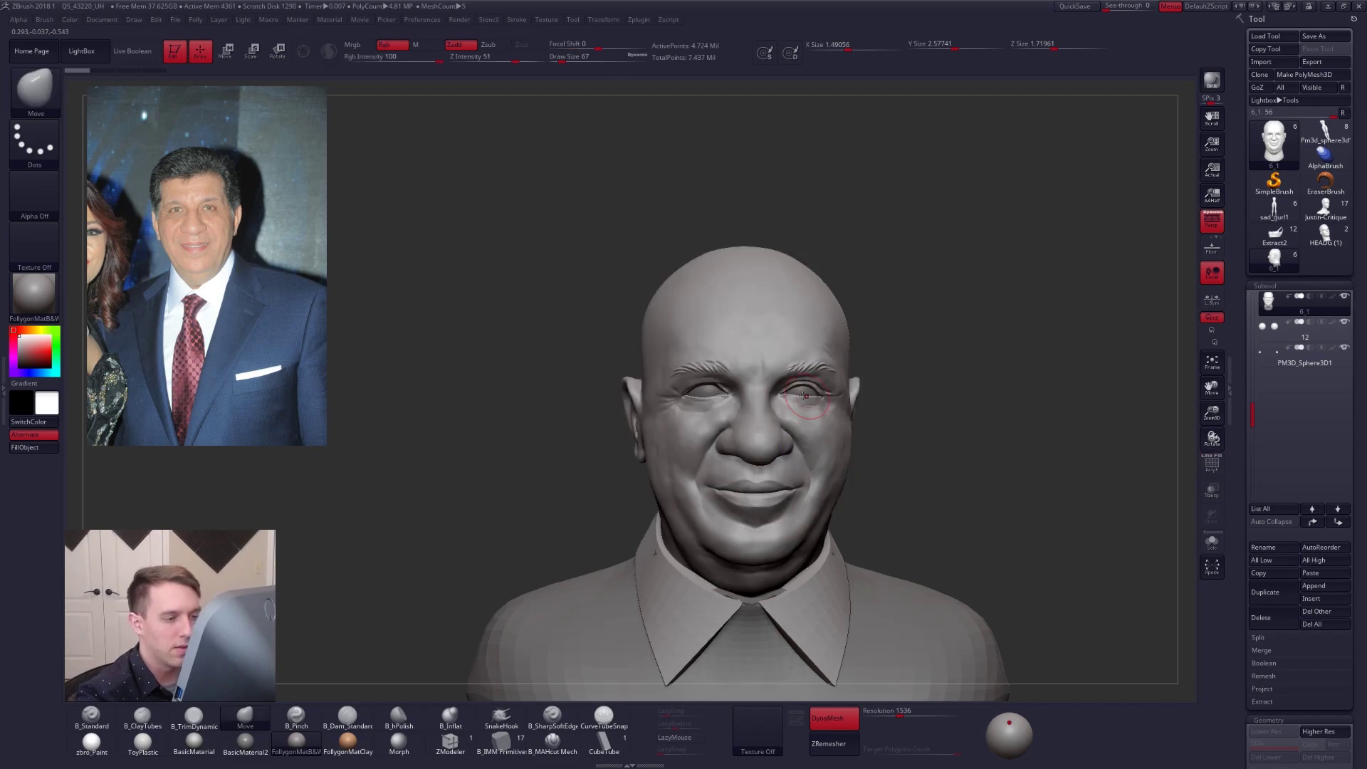
{"action": "left_click_drag", "start_coordinate": [962, 569], "coordinate": [958, 613], "text": "alt"}
{"action": "key", "text": "space"}
{"action": "left_click", "coordinate": [806, 421]}
{"action": "left_click_drag", "start_coordinate": [805, 421], "coordinate": [802, 420]}
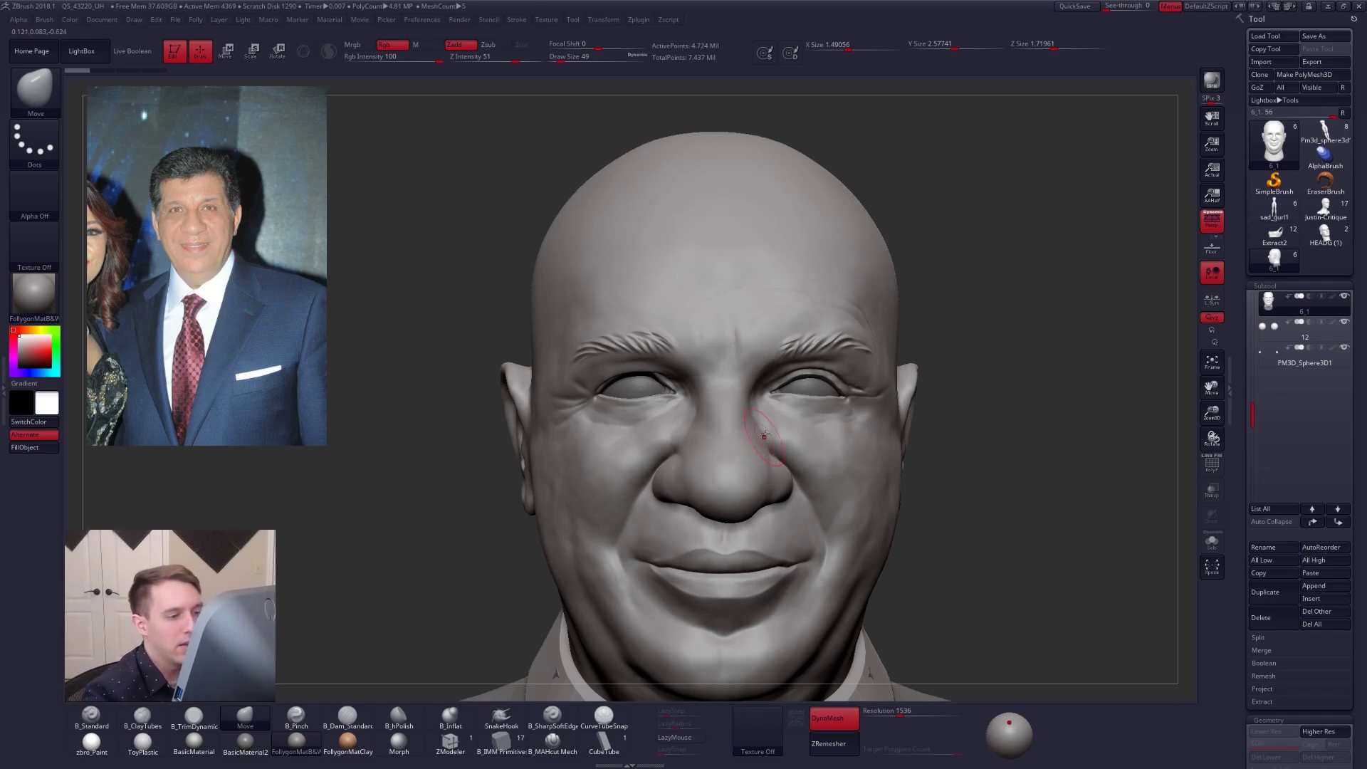
Step: Lasso-mask the area around the eye and beside the nose, and clear the mask
{"action": "key", "text": "ctrl"}
{"action": "left_click_drag", "start_coordinate": [769, 392], "coordinate": [844, 406], "text": "ctrl"}
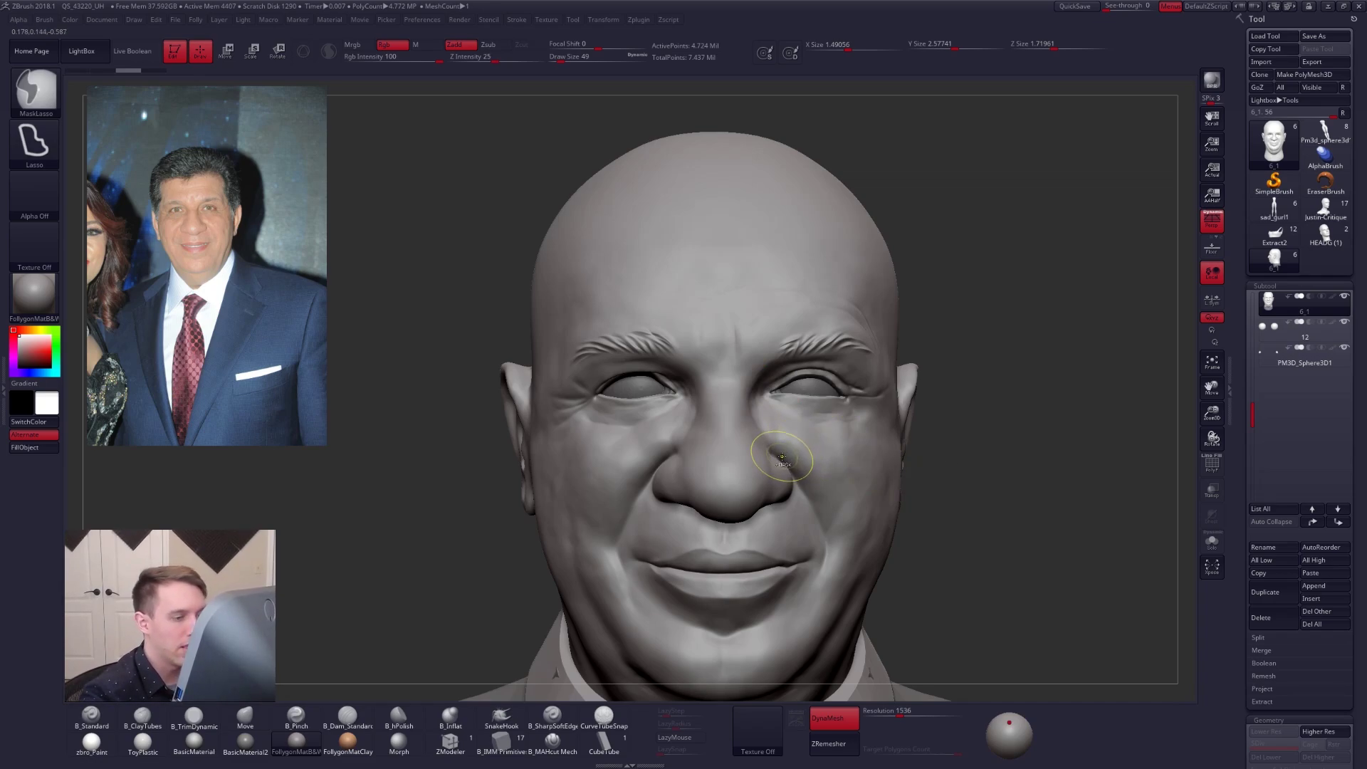
{"action": "mouse_move", "coordinate": [783, 444]}
{"action": "left_mouse_down", "text": "ctrl"}
{"action": "mouse_move", "coordinate": [835, 432]}
{"action": "mouse_move", "coordinate": [865, 460]}
{"action": "left_mouse_up", "text": "ctrl"}
{"action": "left_click_drag", "start_coordinate": [965, 477], "coordinate": [987, 491], "text": "ctrl"}
Step: Reshape the eyelids of the same eye with the Move brush, reducing the draw size to 33 and 29
{"action": "key", "text": "space"}
{"action": "left_click_drag", "start_coordinate": [804, 448], "coordinate": [796, 448]}
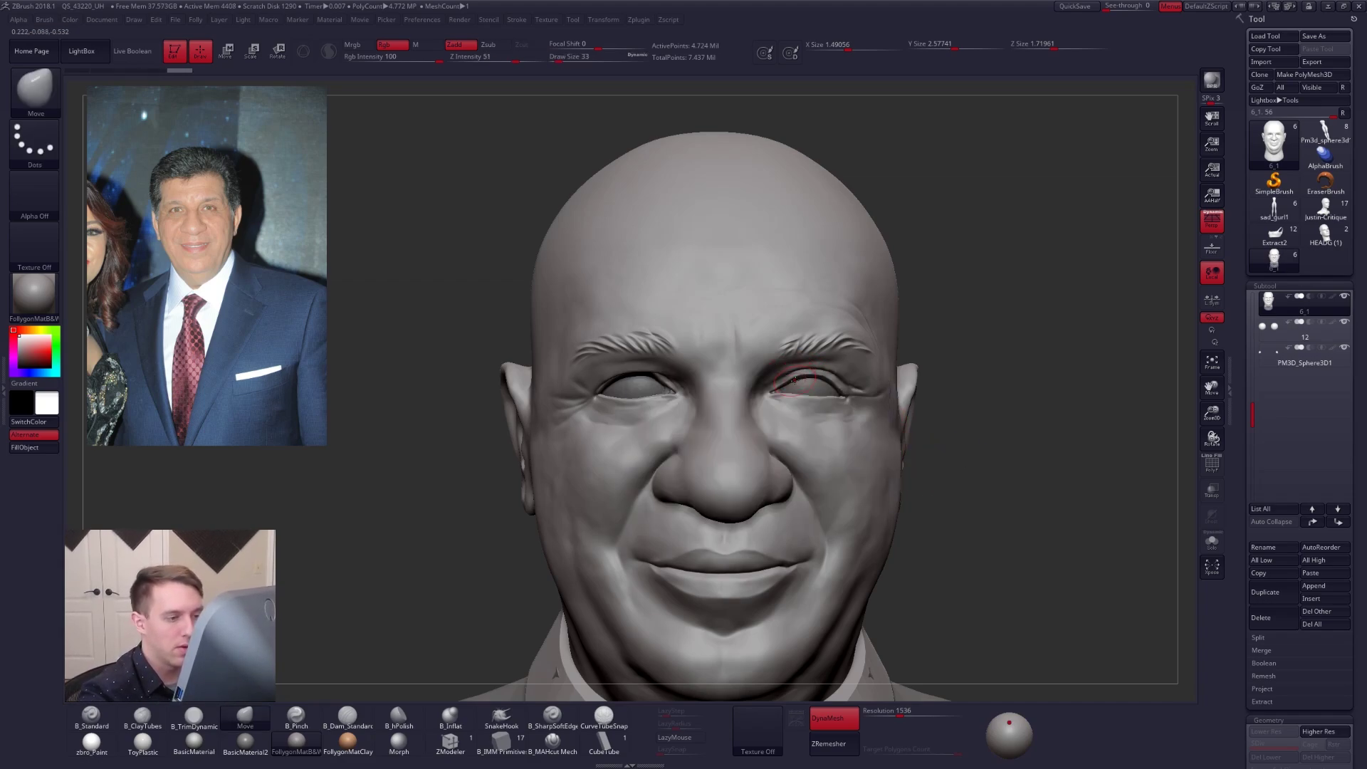
{"action": "mouse_move", "coordinate": [804, 378]}
{"action": "left_mouse_down"}
{"action": "mouse_move", "coordinate": [821, 381]}
{"action": "mouse_move", "coordinate": [796, 410]}
{"action": "left_mouse_up"}
{"action": "key", "text": "space"}
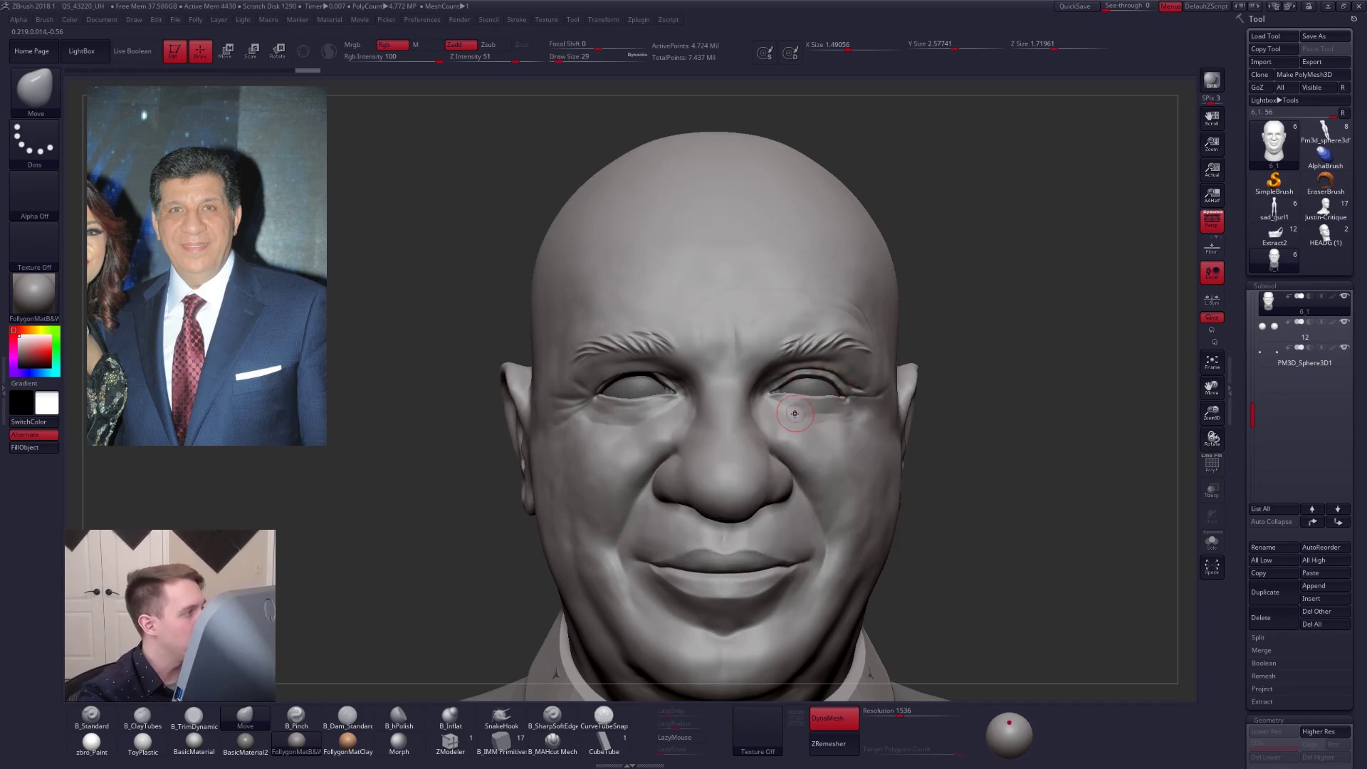
{"action": "key", "text": "space"}
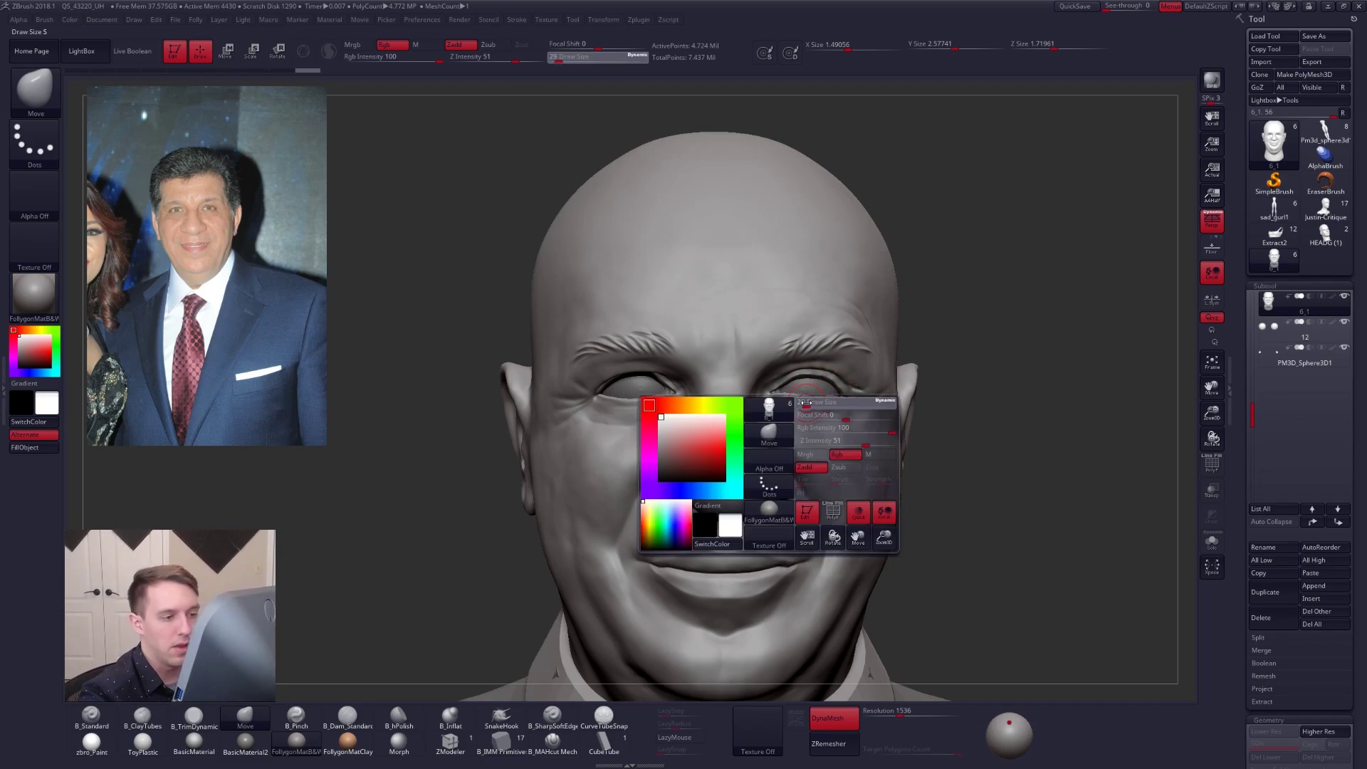
{"action": "key", "text": "space"}
{"action": "mouse_move", "coordinate": [811, 398]}
{"action": "left_mouse_down"}
{"action": "mouse_move", "coordinate": [862, 389]}
{"action": "mouse_move", "coordinate": [851, 320]}
{"action": "mouse_move", "coordinate": [1037, 306]}
{"action": "left_mouse_up"}
{"action": "key", "text": "space"}
{"action": "left_click_drag", "start_coordinate": [796, 401], "coordinate": [819, 392]}
{"action": "key", "text": "space"}
Step: Fine-tune the eyelid edges at draw size 29 from different angles and remove the mask over the brow
{"action": "right_click_drag", "start_coordinate": [816, 413], "coordinate": [798, 519]}
{"action": "key", "text": "space"}
{"action": "left_click", "coordinate": [809, 405]}
{"action": "right_click_drag", "start_coordinate": [812, 409], "coordinate": [812, 292]}
{"action": "key", "text": "space"}
{"action": "left_click", "coordinate": [830, 398]}
{"action": "mouse_move", "coordinate": [827, 399]}
{"action": "left_mouse_down"}
{"action": "mouse_move", "coordinate": [798, 397]}
{"action": "mouse_move", "coordinate": [804, 420]}
{"action": "left_mouse_up"}
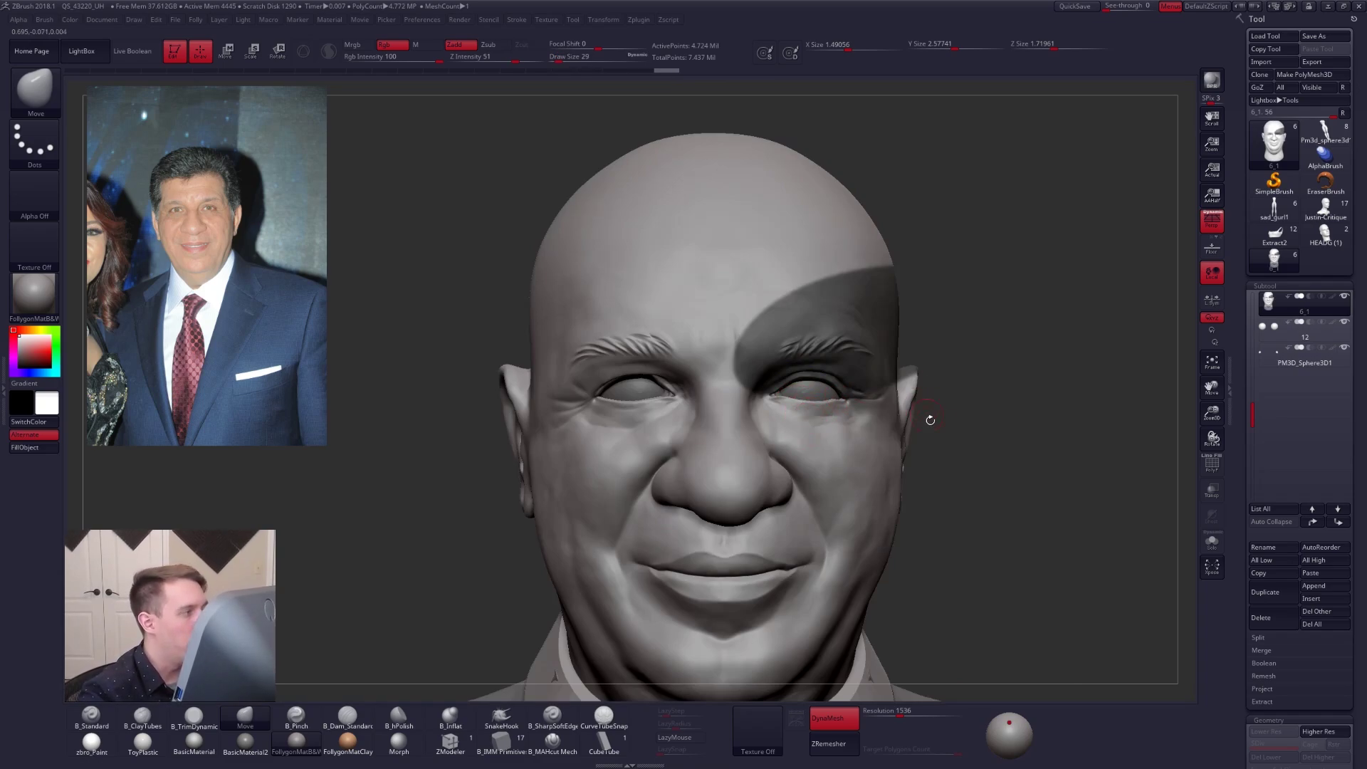
{"action": "key", "text": "ctrl+z"}
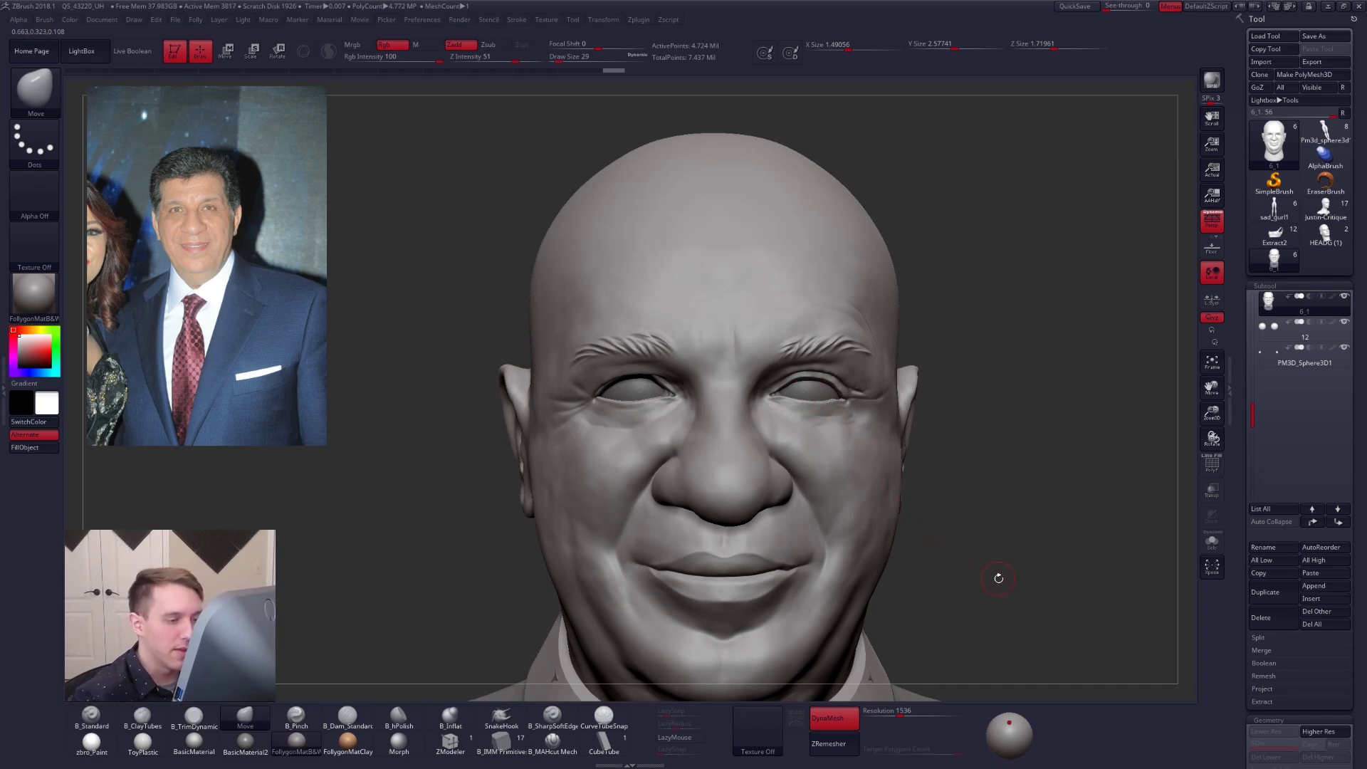
Step: Select the eyeballs to check their fit in the eyelids and reselect the head
{"action": "mouse_move", "coordinate": [831, 406]}
{"action": "right_mouse_down"}
{"action": "mouse_move", "coordinate": [819, 423]}
{"action": "mouse_move", "coordinate": [851, 484]}
{"action": "right_mouse_up"}
{"action": "left_click", "coordinate": [810, 394], "text": "alt"}
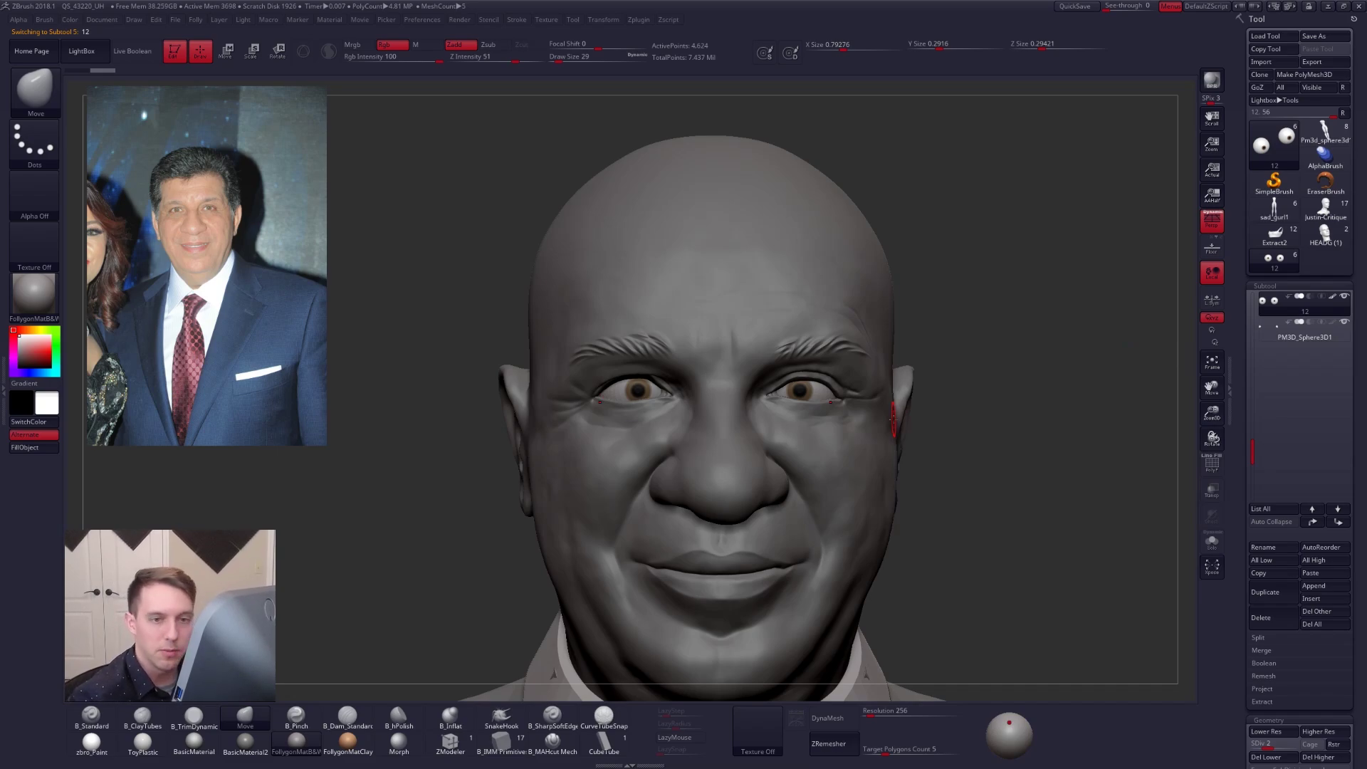
{"action": "left_click", "coordinate": [863, 447], "text": "alt"}
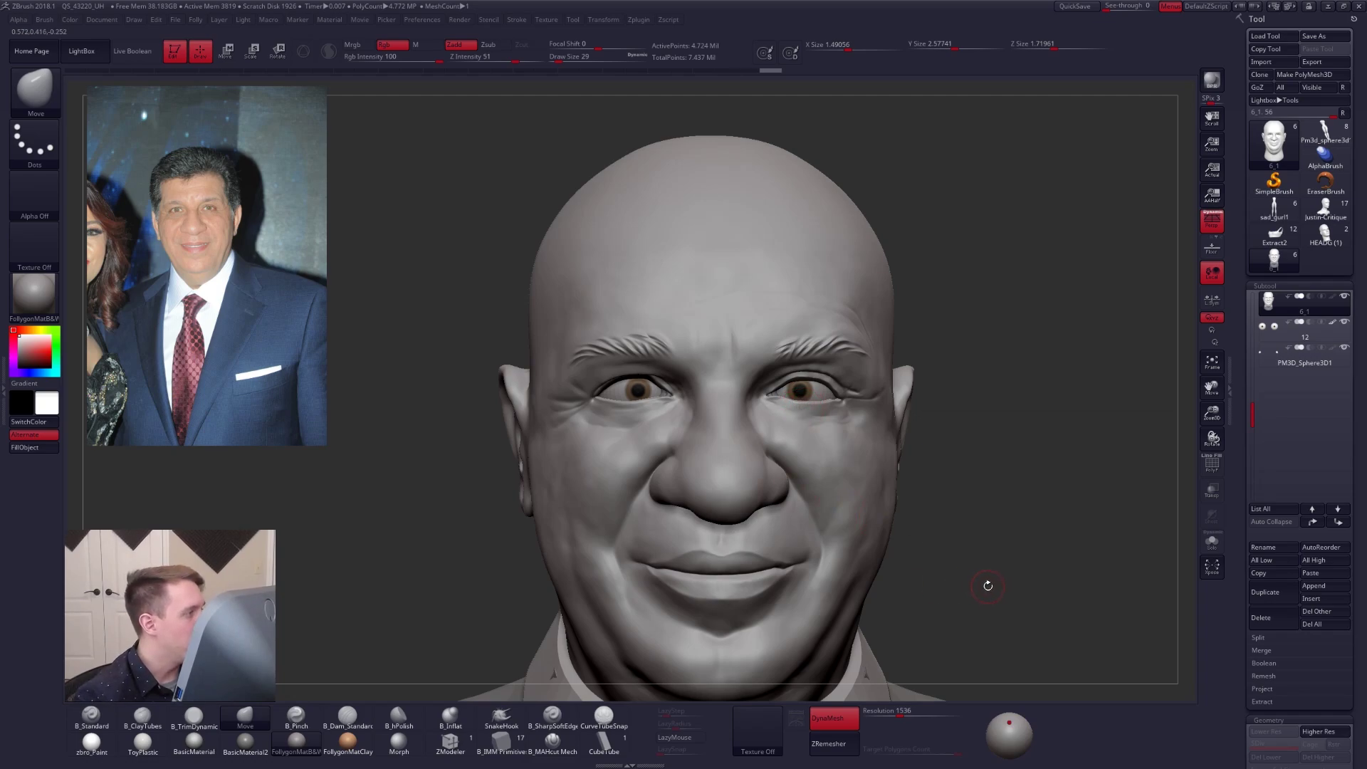
{"action": "left_click_drag", "start_coordinate": [940, 456], "coordinate": [867, 482], "text": "alt"}
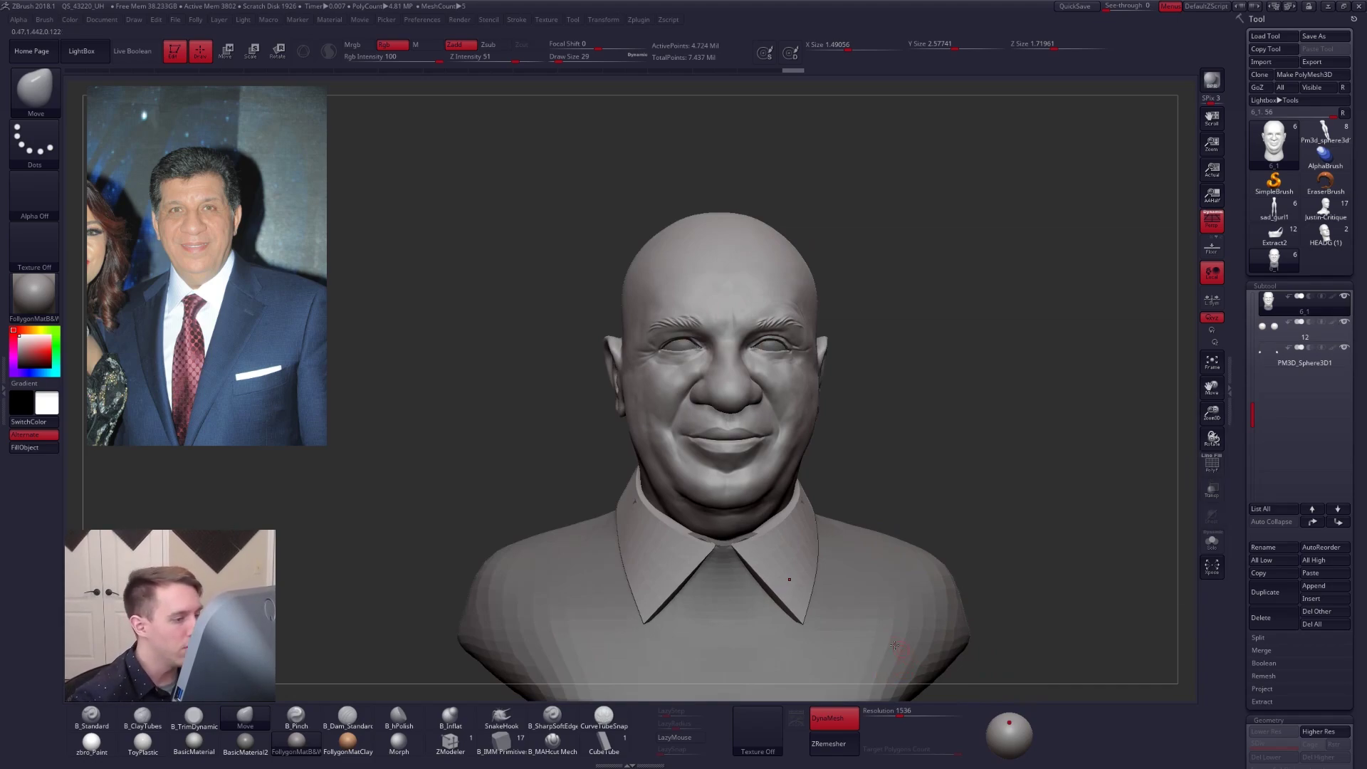
{"action": "left_click_drag", "start_coordinate": [915, 498], "coordinate": [919, 544], "text": "alt"}
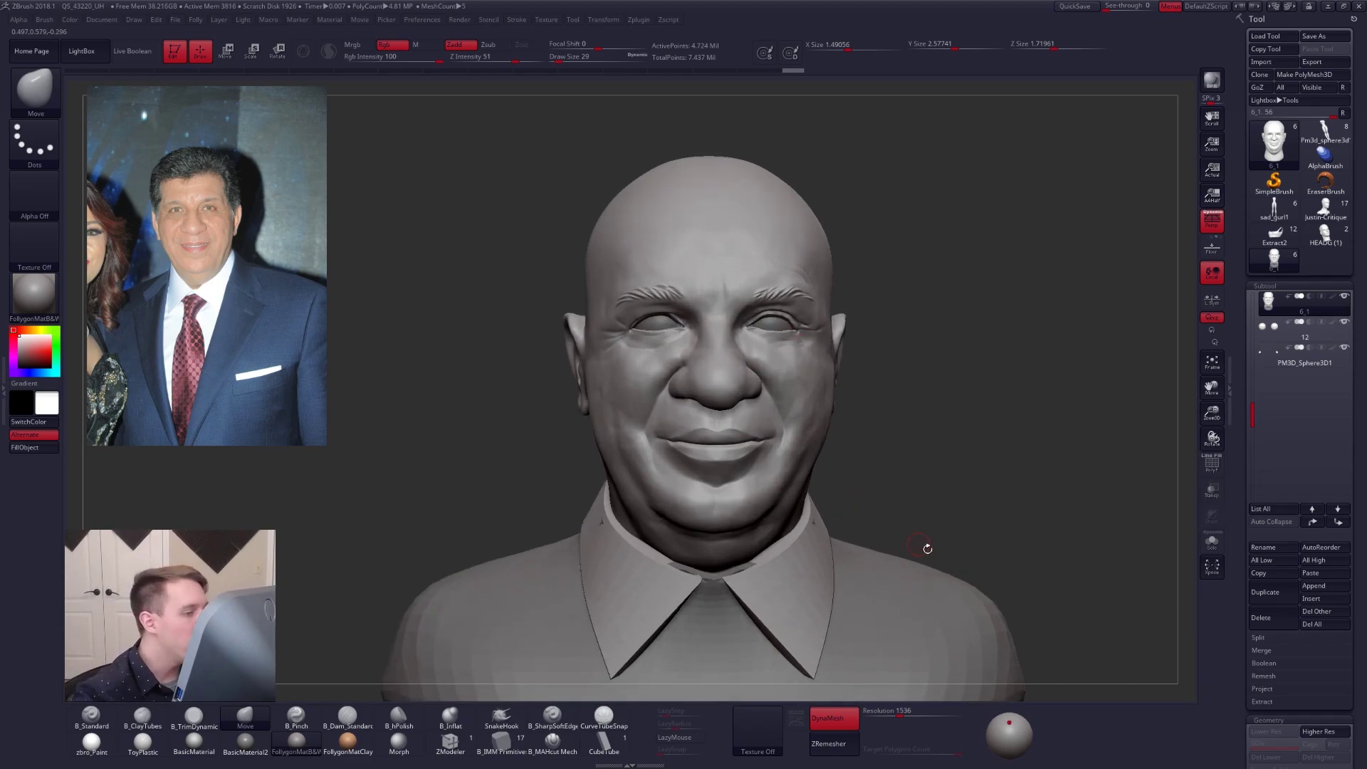
Step: Adjust the nose and middle of the face with the Move brush, setting the draw size to 74
{"action": "key", "text": "space"}
{"action": "left_click_drag", "start_coordinate": [717, 349], "coordinate": [722, 345]}
{"action": "right_click_drag", "start_coordinate": [655, 361], "coordinate": [685, 362]}
{"action": "key", "text": "2"}
{"action": "key", "text": "space"}
{"action": "left_click_drag", "start_coordinate": [682, 362], "coordinate": [685, 360]}
{"action": "right_click_drag", "start_coordinate": [656, 361], "coordinate": [685, 361]}
{"action": "key", "text": "space"}
{"action": "left_click_drag", "start_coordinate": [685, 360], "coordinate": [687, 359]}
{"action": "right_click_drag", "start_coordinate": [687, 359], "coordinate": [655, 359], "text": "shift"}
{"action": "key", "text": "4"}
{"action": "key", "text": "space"}
{"action": "left_click_drag", "start_coordinate": [689, 359], "coordinate": [698, 349]}
{"action": "key", "text": "space"}
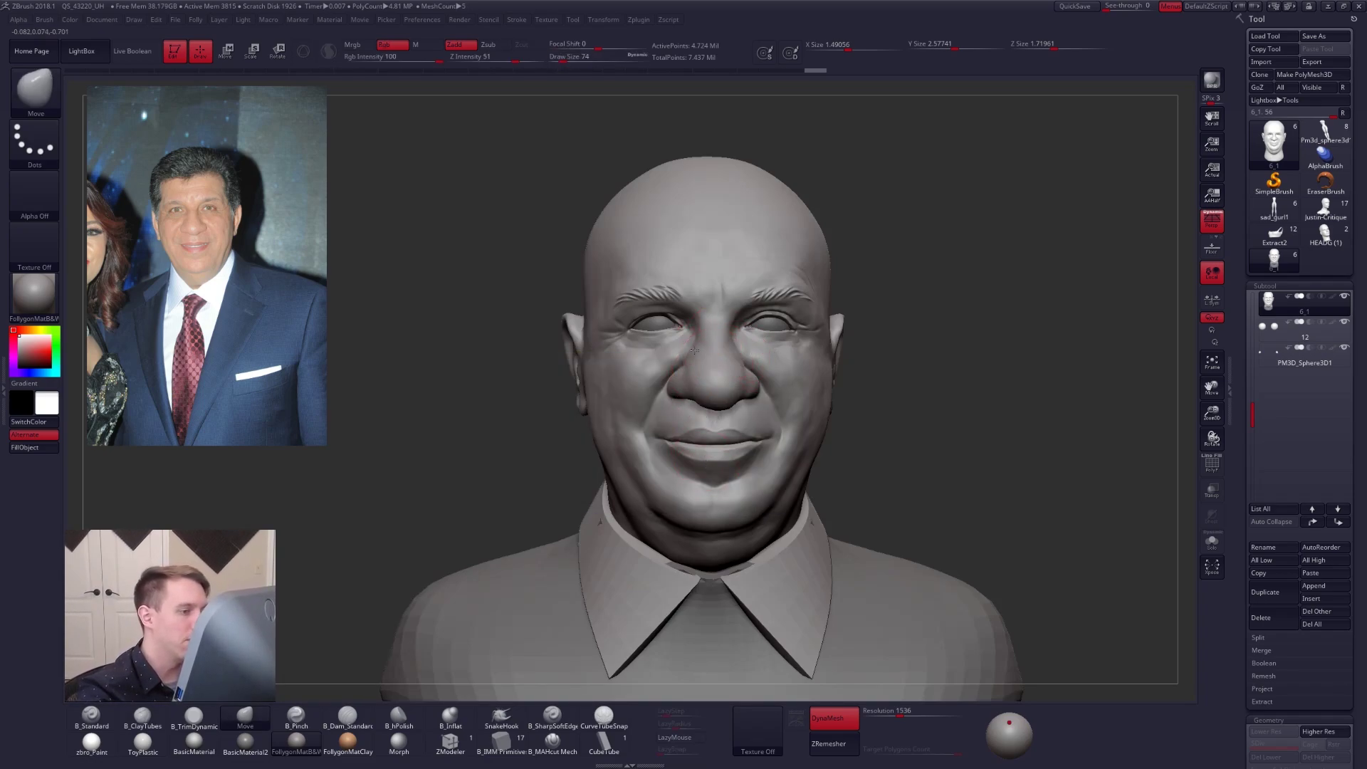
Step: Build up the area around the mouth with the ClayTubes brush, reducing the draw size to 54
{"action": "key", "text": "2"}
{"action": "left_click_drag", "start_coordinate": [712, 498], "coordinate": [748, 499]}
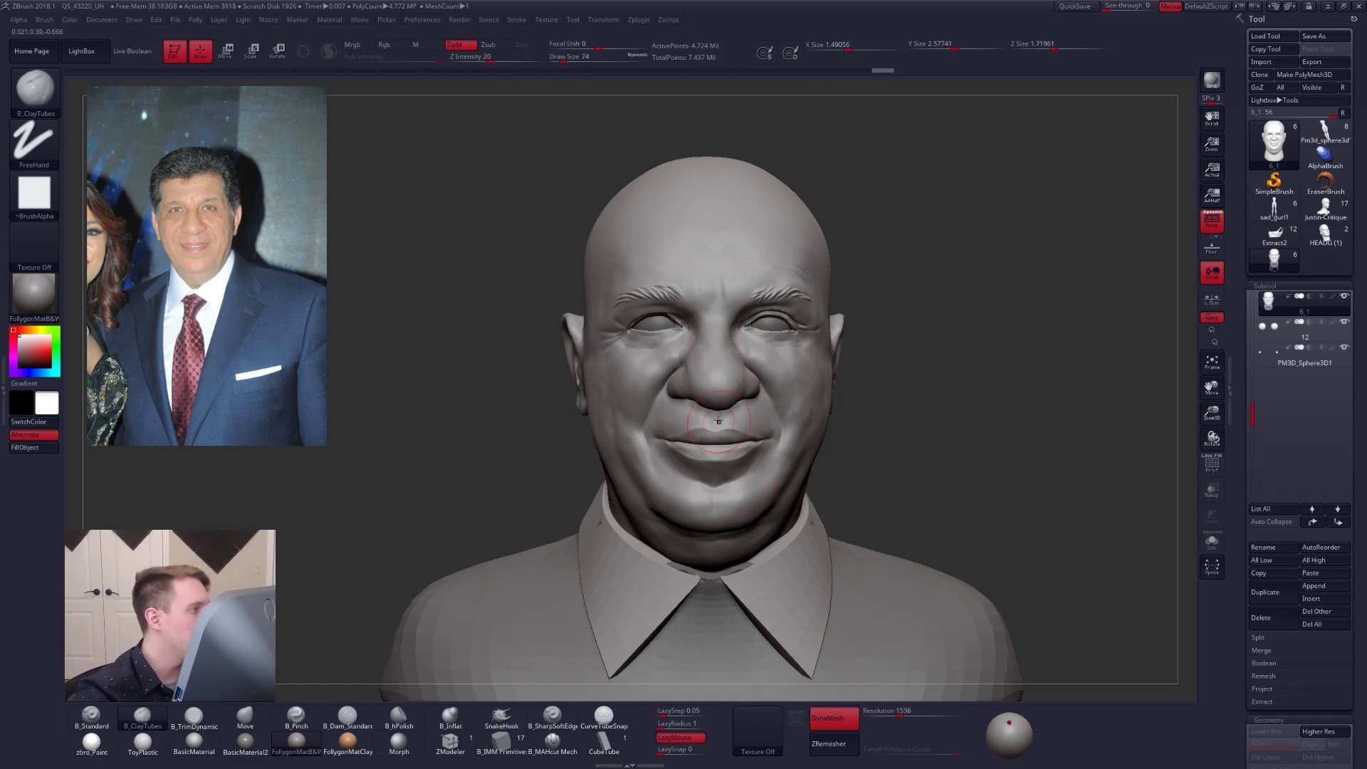
{"action": "right_click_drag", "start_coordinate": [790, 427], "coordinate": [722, 447]}
{"action": "key", "text": "space"}
{"action": "left_click_drag", "start_coordinate": [766, 370], "coordinate": [763, 369]}
{"action": "right_click_drag", "start_coordinate": [763, 369], "coordinate": [776, 392]}
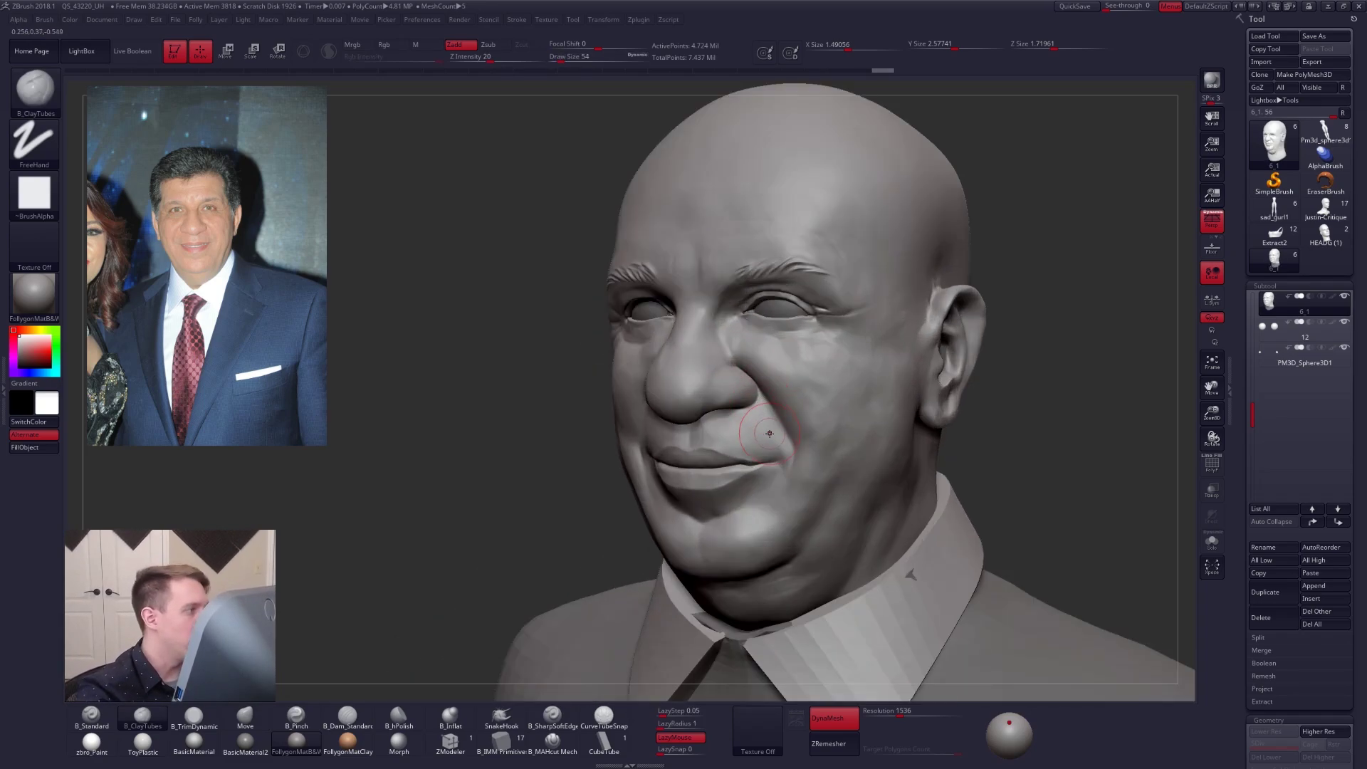
Step: Flatten the smile fold beside the mouth with the TrimDynamic brush at draw size 40
{"action": "key", "text": "b"}
{"action": "key", "text": "t"}
{"action": "key", "text": "d"}
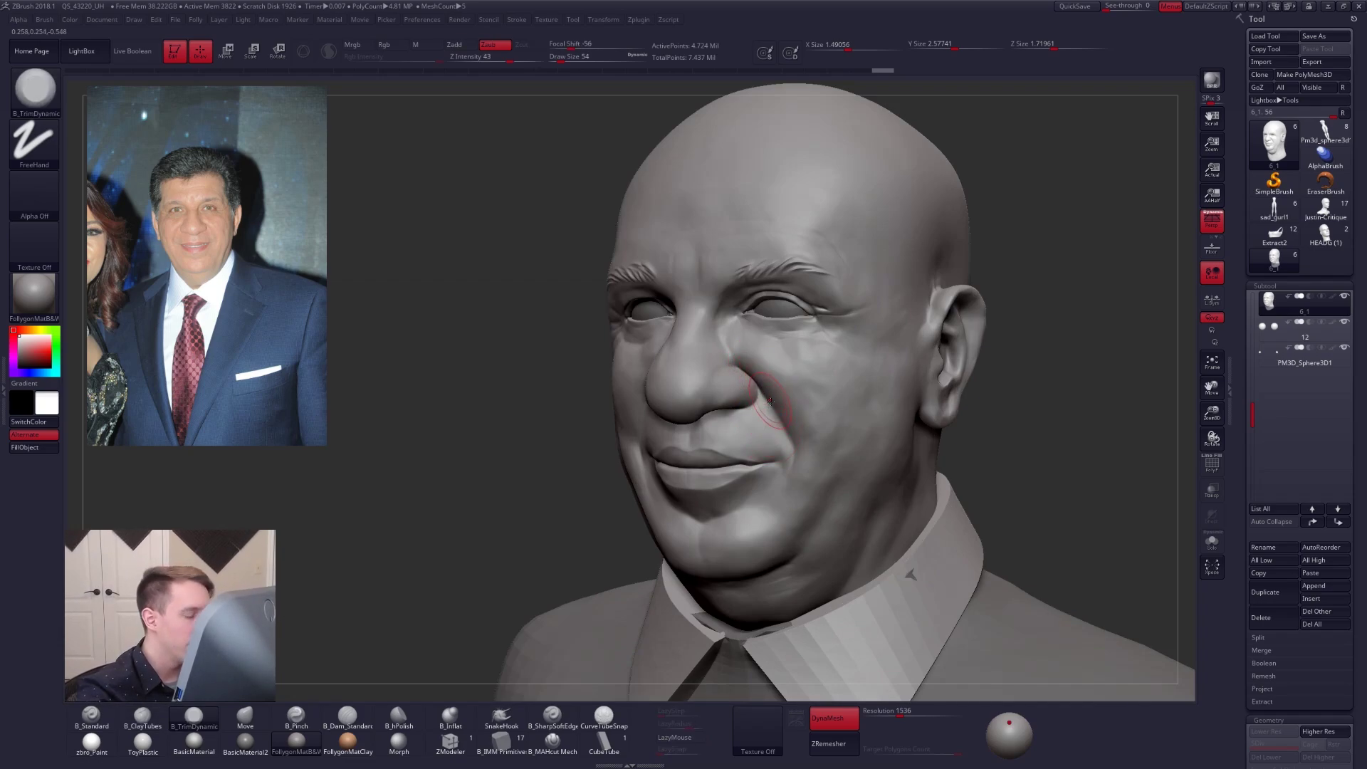
{"action": "key", "text": "shift"}
{"action": "key", "text": "shift"}
{"action": "key", "text": "space"}
{"action": "left_click_drag", "start_coordinate": [803, 435], "coordinate": [766, 387]}
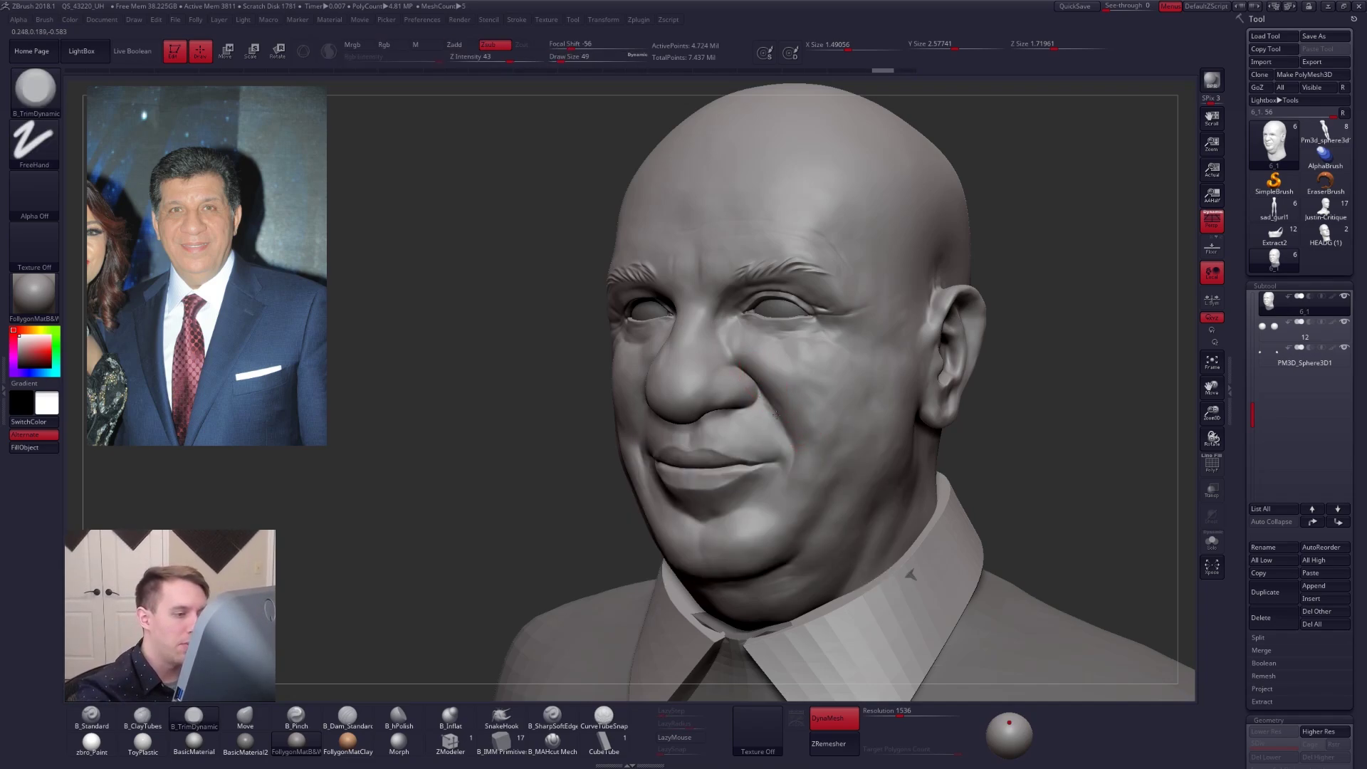
{"action": "left_click_drag", "start_coordinate": [785, 445], "coordinate": [783, 418]}
Step: Soften the folds at both mouth corners with TrimDynamic and smoothing strokes
{"action": "right_click_drag", "start_coordinate": [783, 418], "coordinate": [826, 413]}
{"action": "key", "text": "shift"}
{"action": "key", "text": "ctrl"}
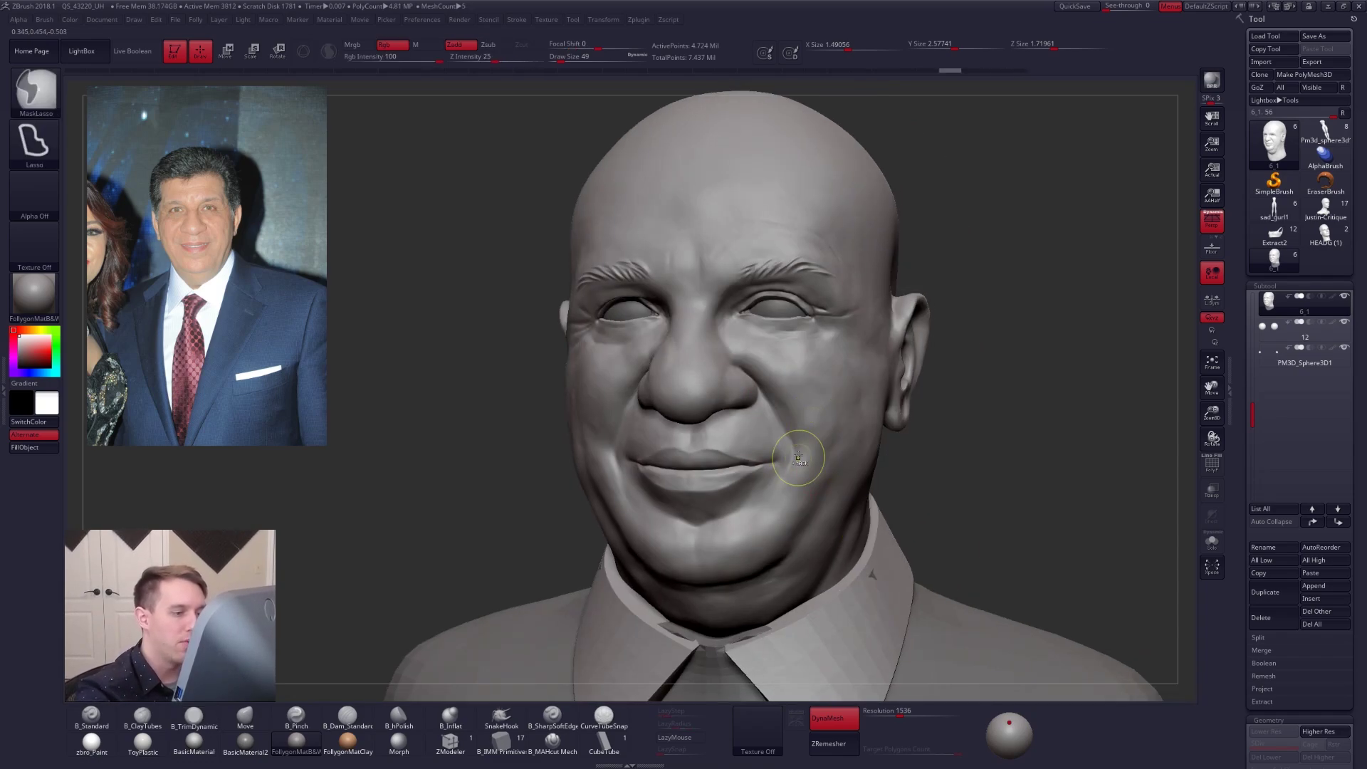
{"action": "key", "text": "shift"}
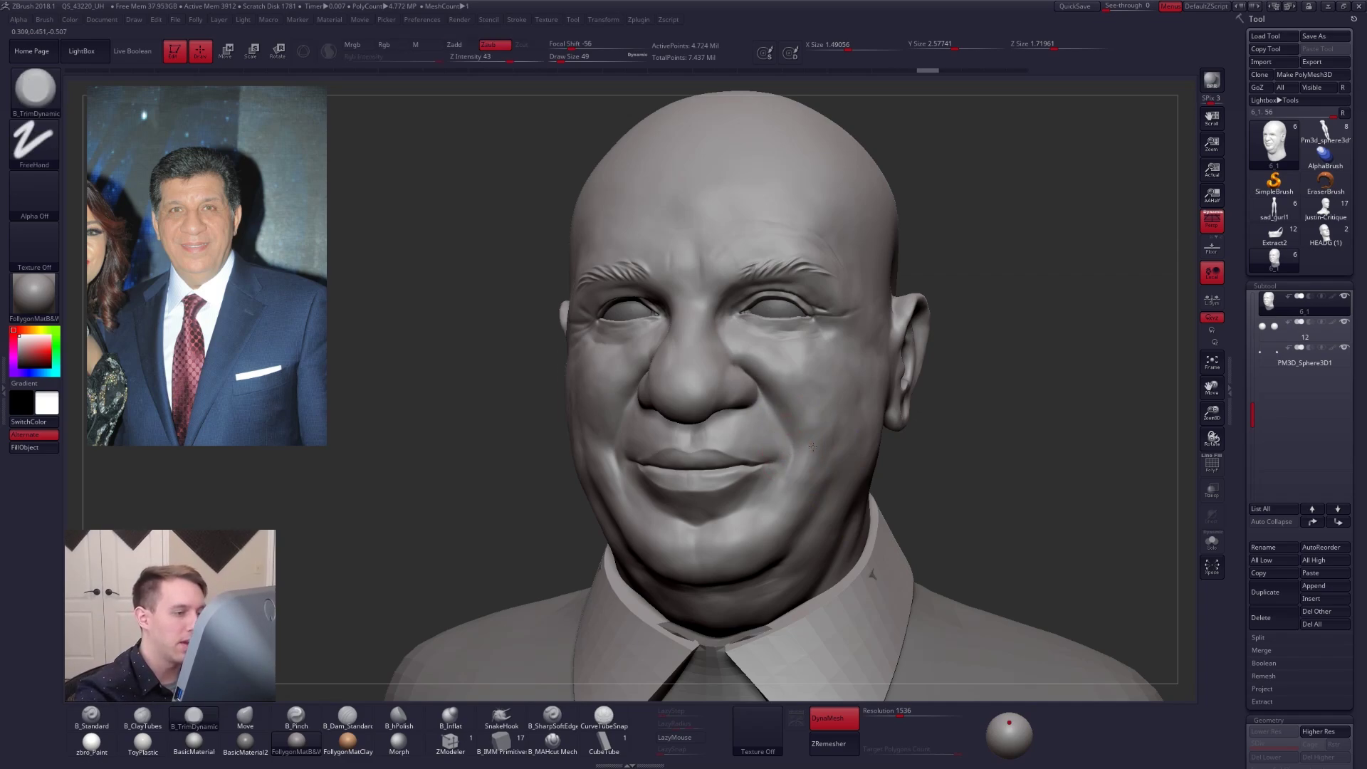
{"action": "right_click_drag", "start_coordinate": [780, 402], "coordinate": [648, 388]}
{"action": "left_click_drag", "start_coordinate": [622, 436], "coordinate": [630, 443], "text": "shift"}
Step: Isolate a section of the cheeks around the mouth and examine it from several angles
{"action": "mouse_move", "coordinate": [848, 557]}
{"action": "left_mouse_down", "text": "alt"}
{"action": "mouse_move", "coordinate": [914, 599]}
{"action": "mouse_move", "coordinate": [990, 596]}
{"action": "left_mouse_up", "text": "alt"}
{"action": "left_click_drag", "start_coordinate": [687, 432], "coordinate": [653, 534], "text": "ctrl+shift"}
{"action": "left_click_drag", "start_coordinate": [826, 513], "coordinate": [844, 352]}
{"action": "key", "text": "ctrl+shift+f"}
{"action": "left_click", "coordinate": [707, 505]}
{"action": "left_click_drag", "start_coordinate": [707, 502], "coordinate": [712, 456]}
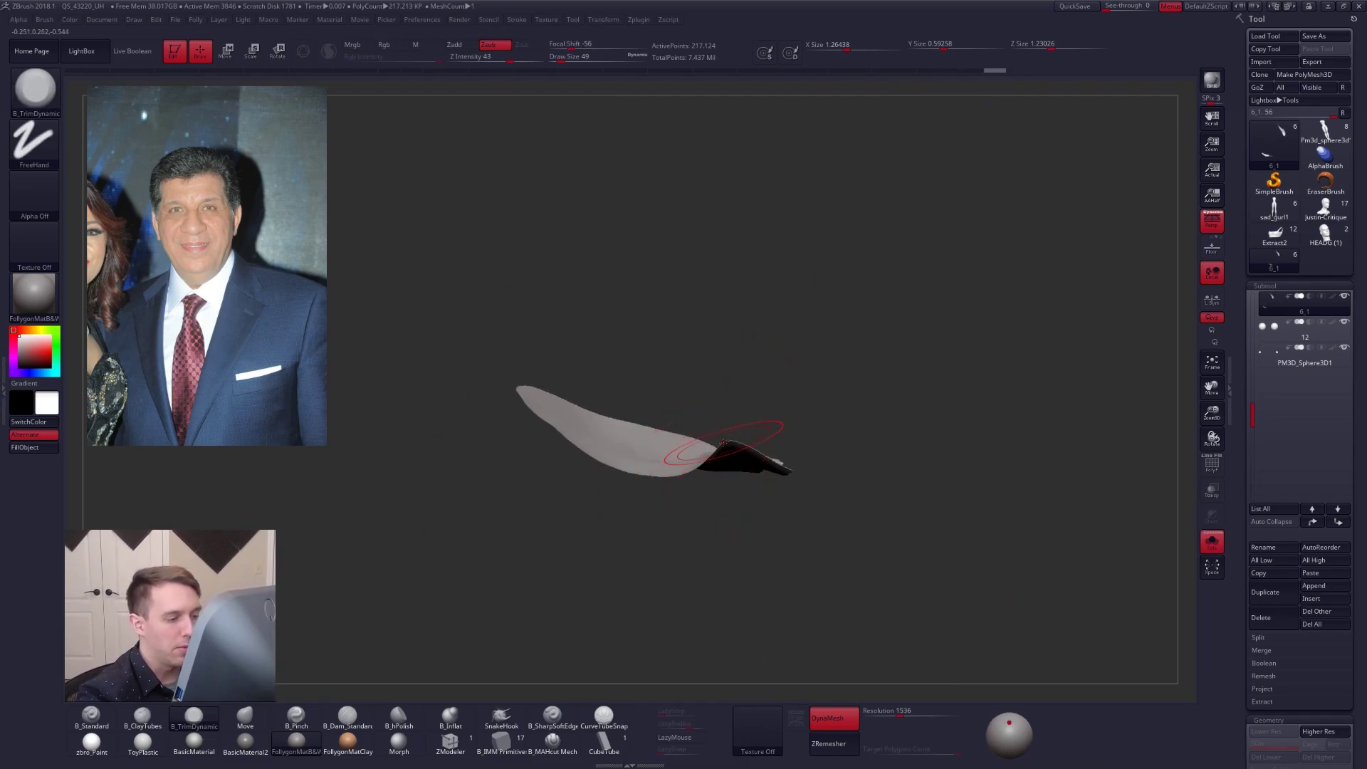
{"action": "key", "text": "w"}
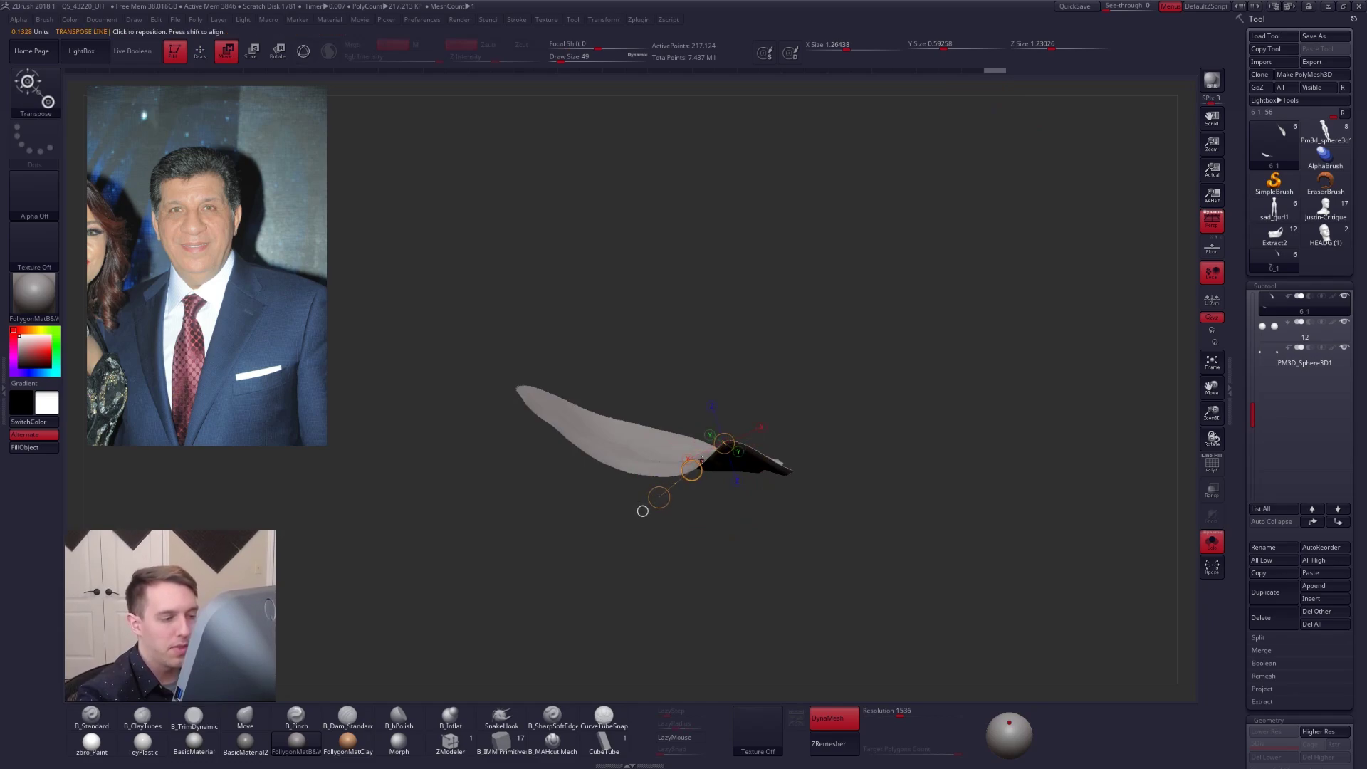
{"action": "key", "text": "q"}
{"action": "left_click_drag", "start_coordinate": [835, 531], "coordinate": [925, 506]}
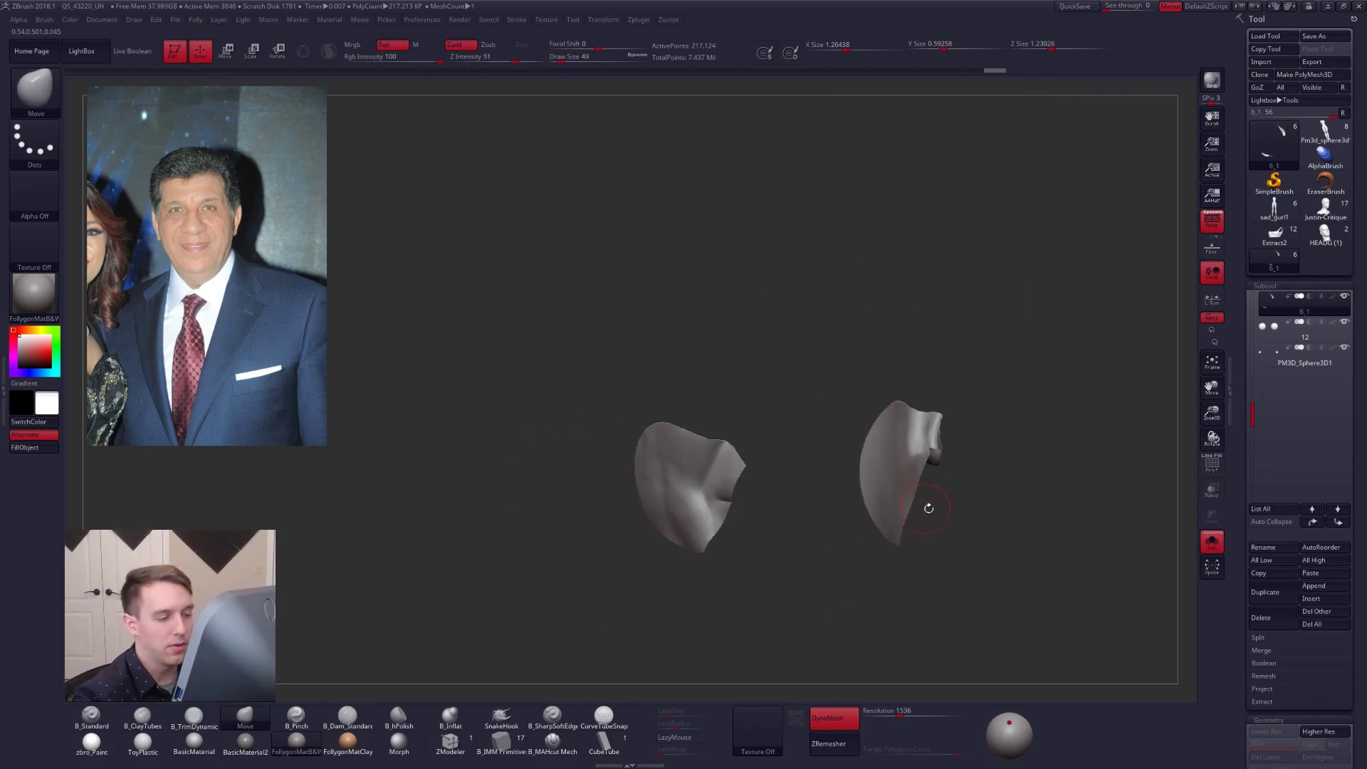
Step: Unhide the full head, show the other subtools again and check the face's polygroups
{"action": "left_click", "coordinate": [997, 510], "text": "ctrl+shift"}
{"action": "key", "text": "f"}
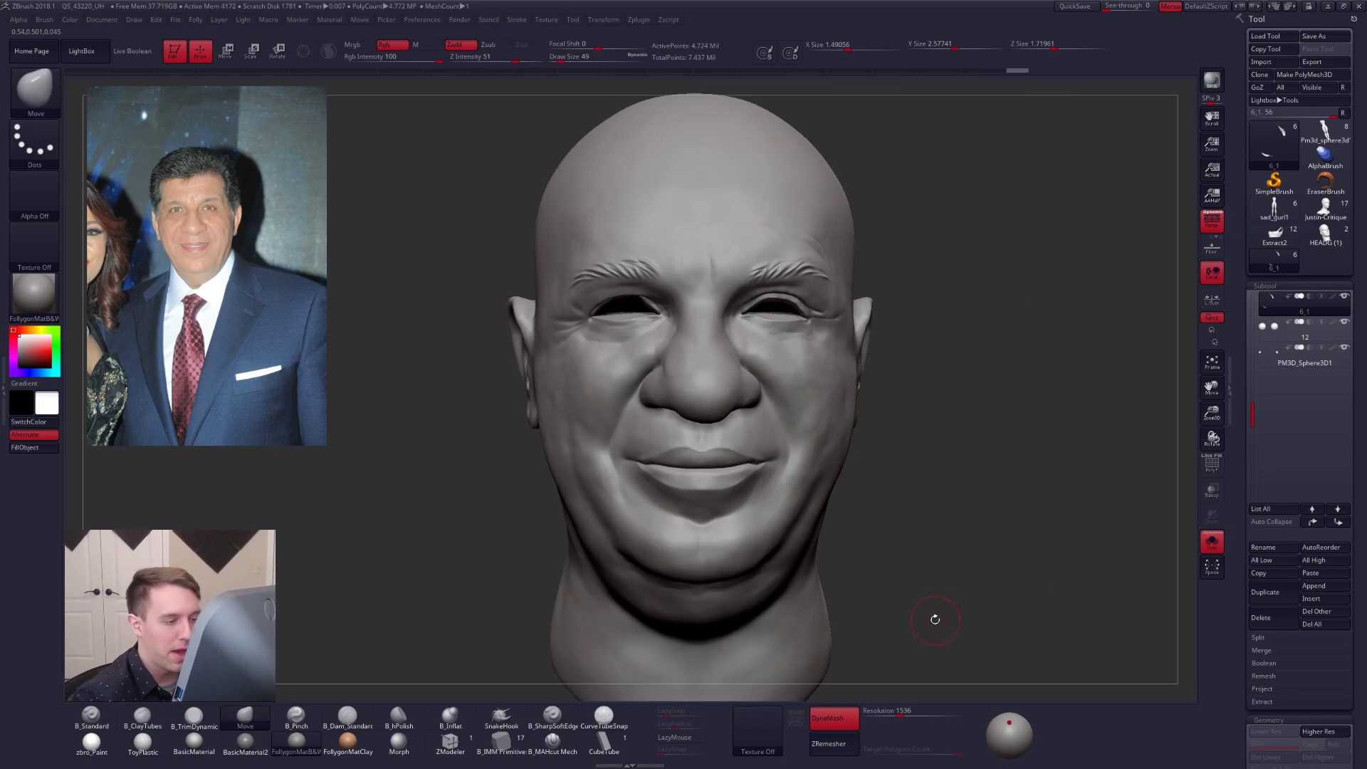
{"action": "left_click_drag", "start_coordinate": [946, 609], "coordinate": [964, 596]}
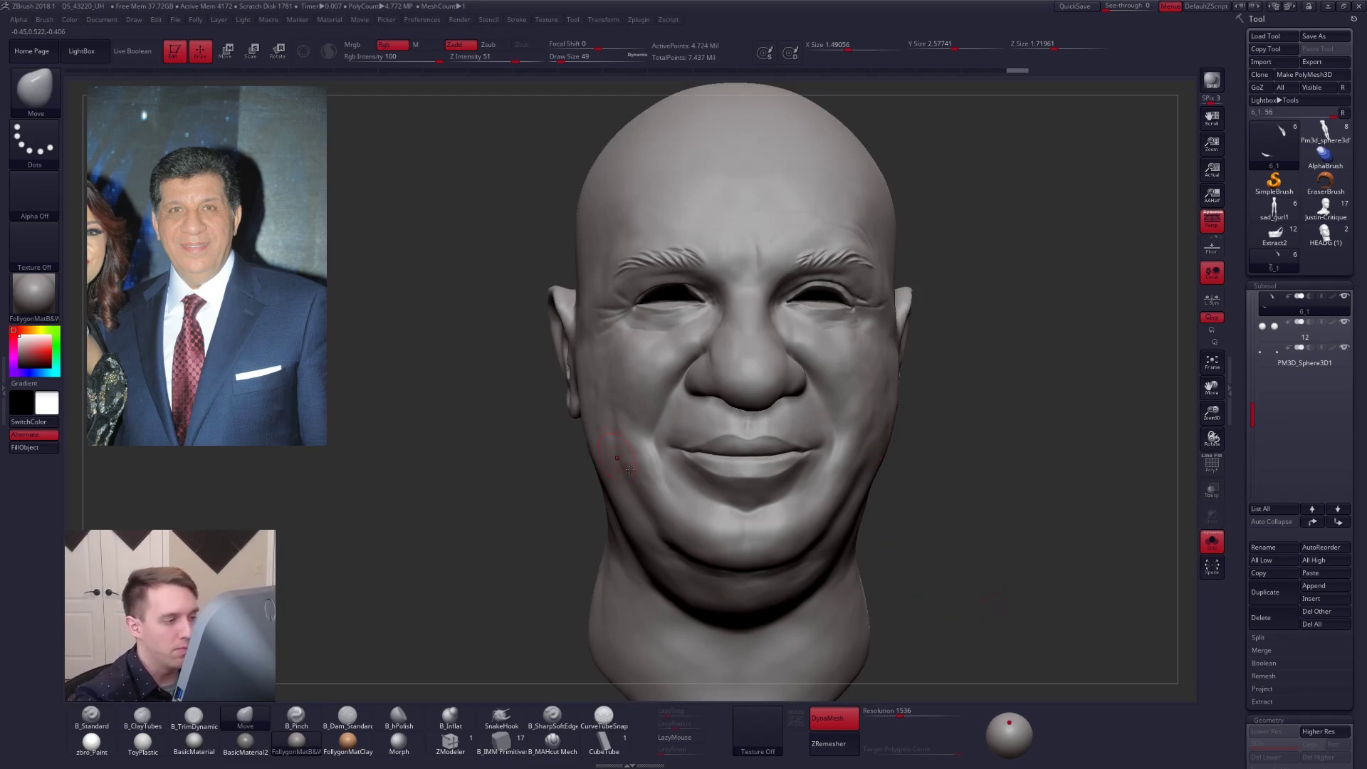
{"action": "key", "text": "alt+shift+s"}
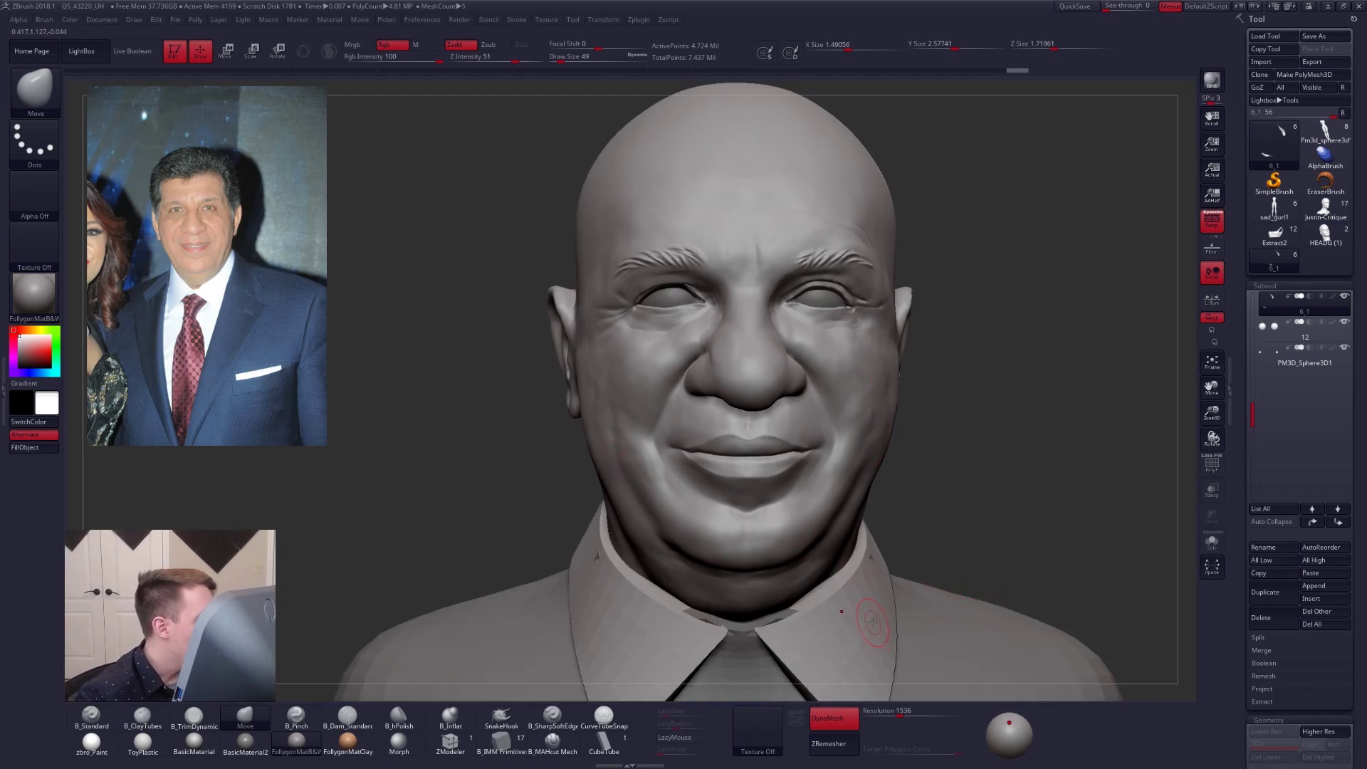
{"action": "key", "text": "shift+f"}
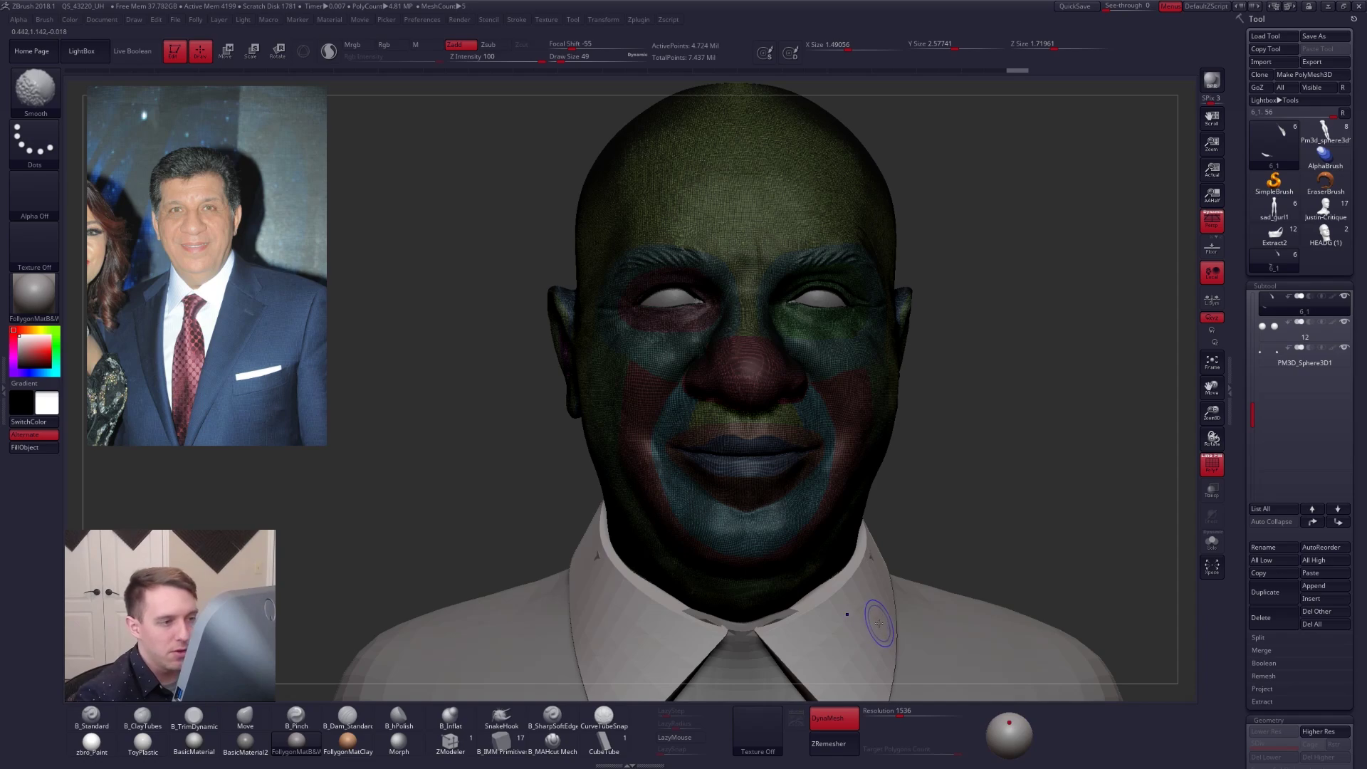
{"action": "key", "text": "shift+f"}
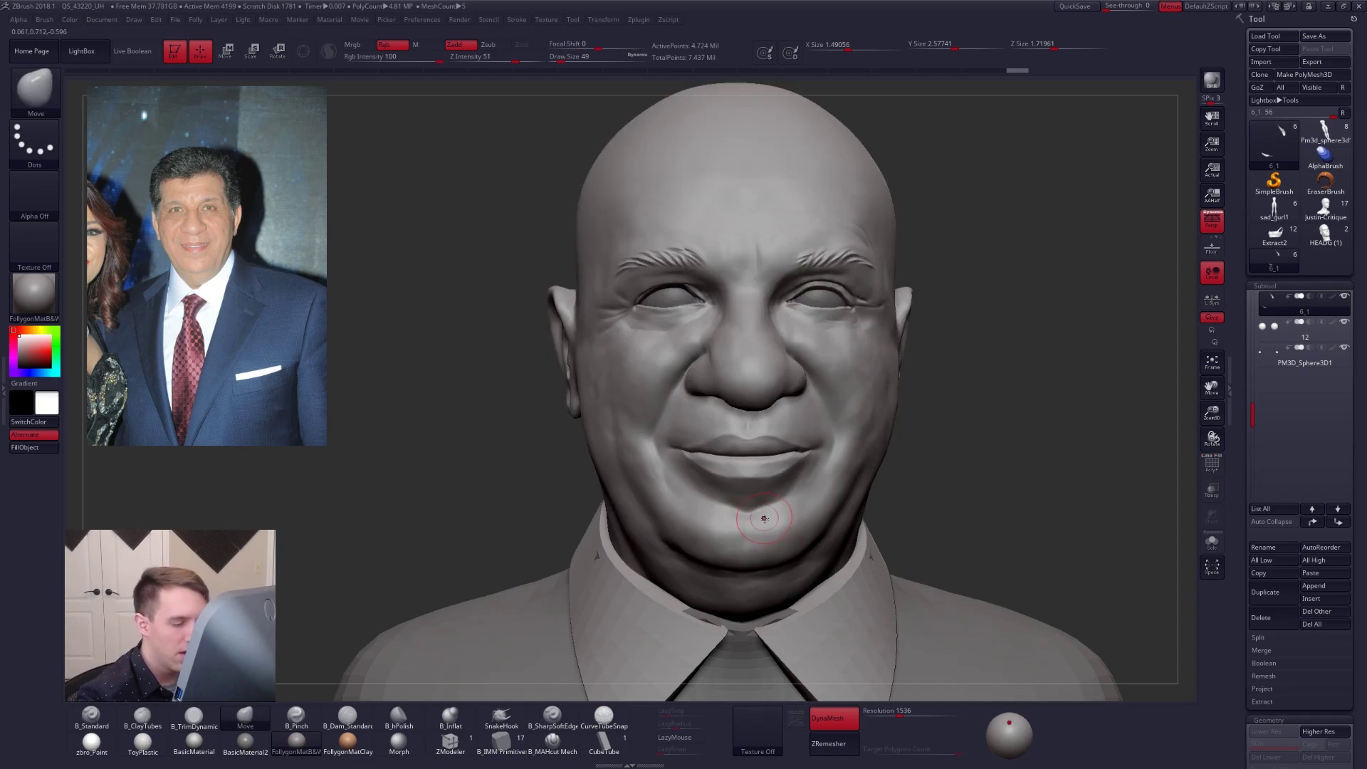
Step: Refine the chin and jaw with the Move brush at draw size 40, comparing the bust with the reference
{"action": "right_click_drag", "start_coordinate": [795, 525], "coordinate": [905, 523]}
{"action": "right_click_drag", "start_coordinate": [753, 510], "coordinate": [712, 510]}
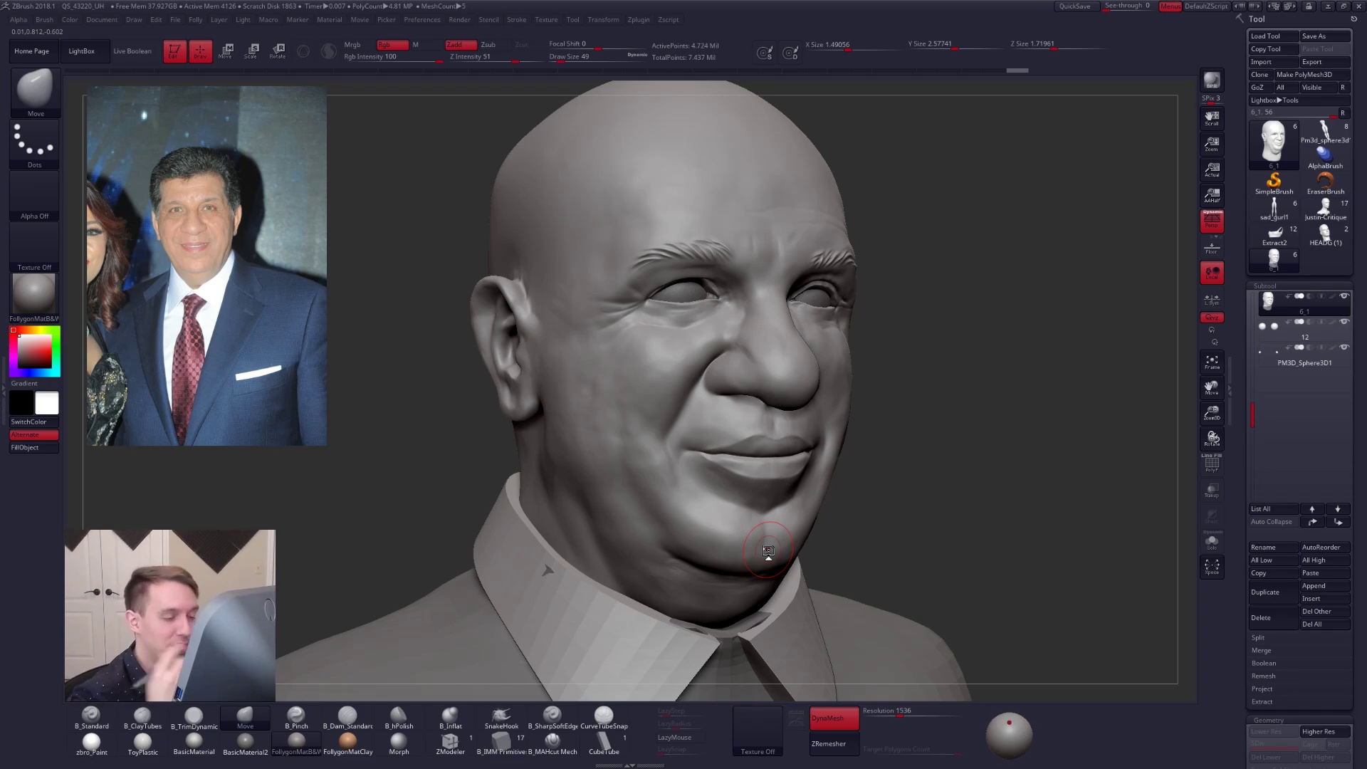
{"action": "left_click_drag", "start_coordinate": [907, 499], "coordinate": [809, 501], "text": "alt"}
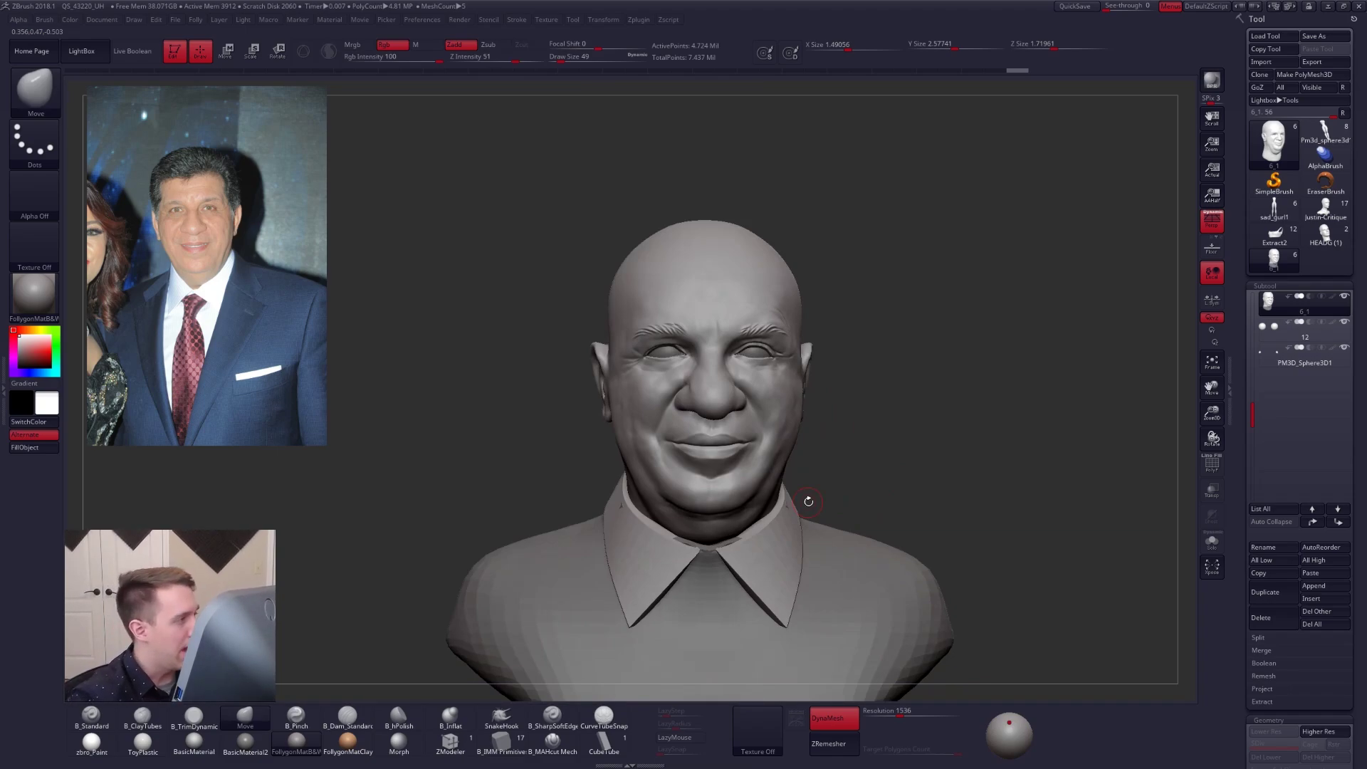
Step: Reshape the area below the lower lip with the Move brush and soften it with smoothing strokes
{"action": "left_click_drag", "start_coordinate": [923, 601], "coordinate": [943, 612]}
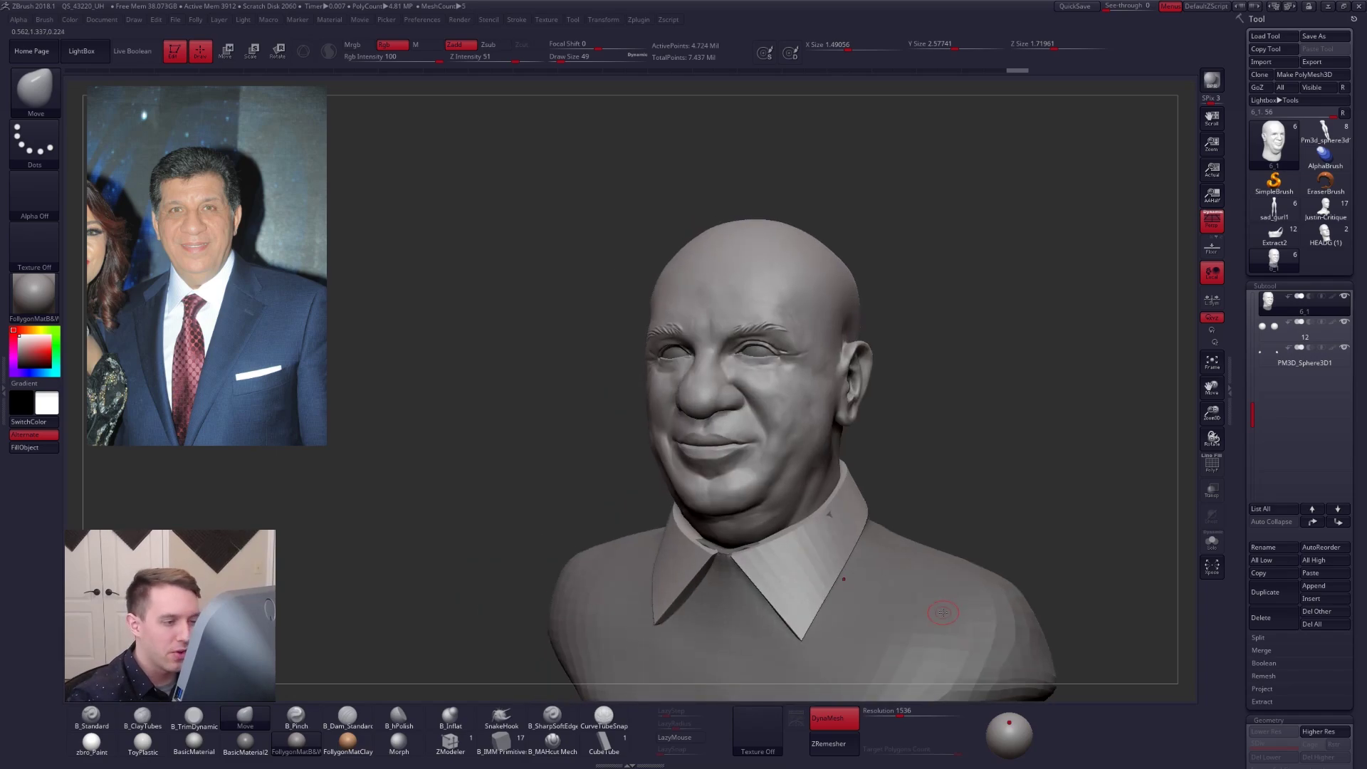
{"action": "left_click_drag", "start_coordinate": [894, 653], "coordinate": [735, 490]}
{"action": "mouse_move", "coordinate": [735, 490]}
{"action": "right_mouse_down", "text": "ctrl"}
{"action": "mouse_move", "coordinate": [688, 464]}
{"action": "mouse_move", "coordinate": [739, 486]}
{"action": "right_mouse_up", "text": "ctrl"}
{"action": "key", "text": "space"}
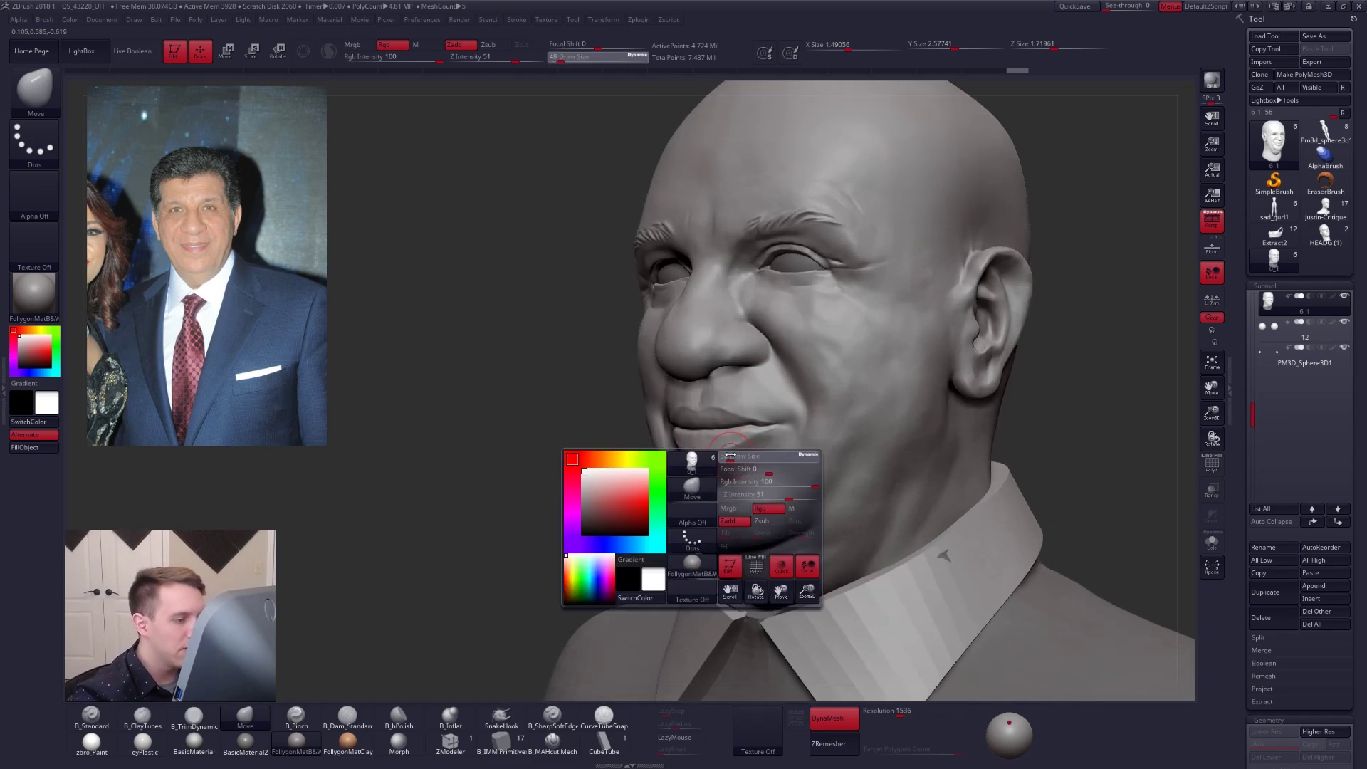
{"action": "left_click_drag", "start_coordinate": [737, 482], "coordinate": [725, 478]}
{"action": "left_click_drag", "start_coordinate": [712, 457], "coordinate": [702, 451], "text": "shift"}
{"action": "right_click_drag", "start_coordinate": [812, 482], "coordinate": [725, 456]}
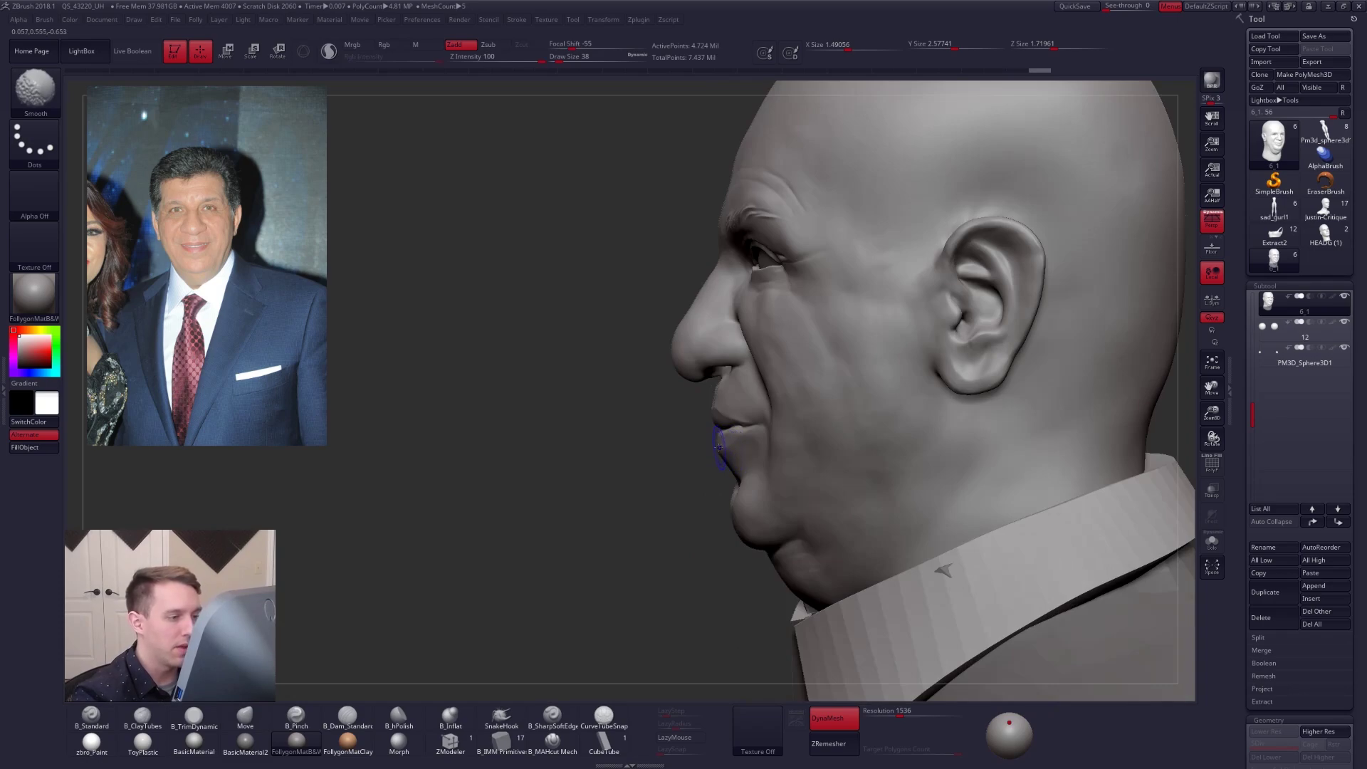
Step: Refine the upper lip beneath the nose with the Move brush, comparing the profile, three-quarter and front views with the reference
{"action": "right_click_drag", "start_coordinate": [713, 437], "coordinate": [716, 410], "text": "ctrl"}
{"action": "key", "text": "space"}
{"action": "left_click_drag", "start_coordinate": [715, 409], "coordinate": [717, 408]}
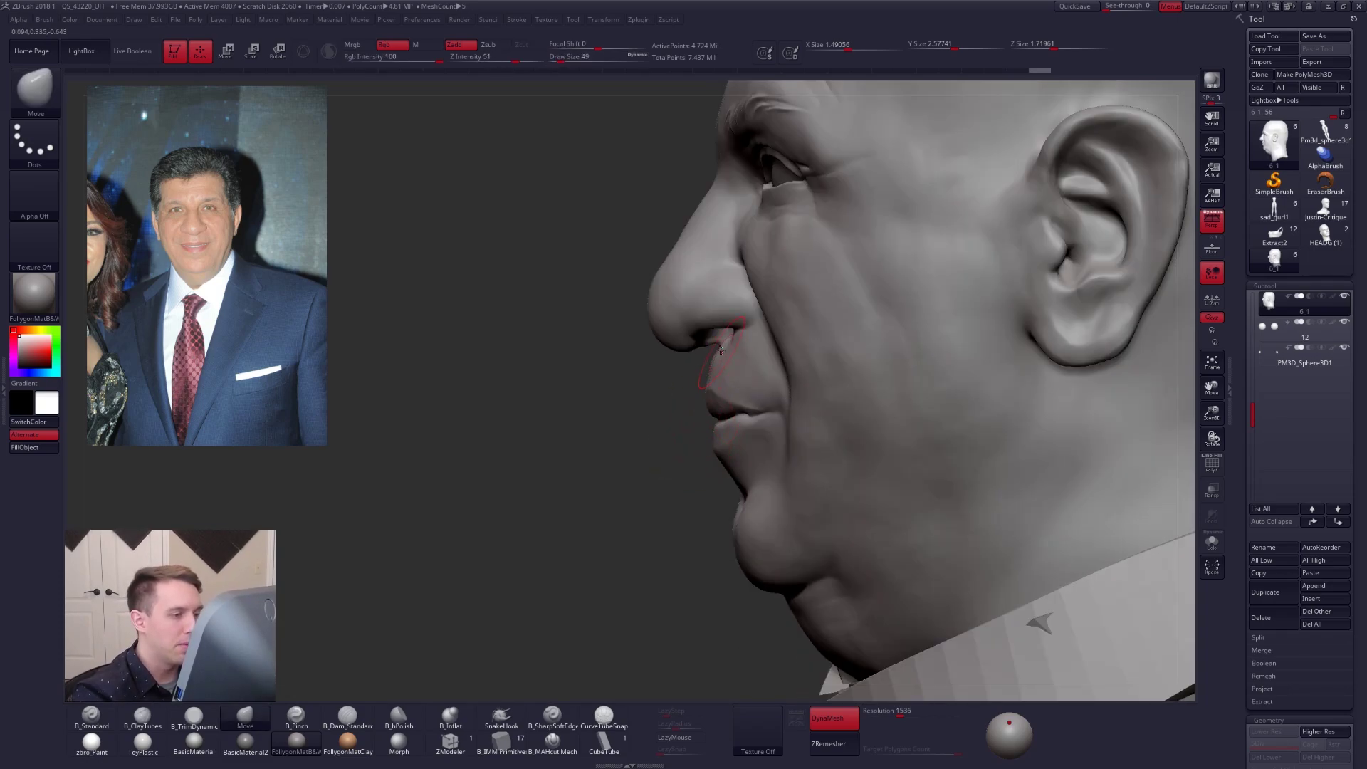
{"action": "mouse_move", "coordinate": [727, 341]}
{"action": "left_mouse_down", "text": "ctrl"}
{"action": "mouse_move", "coordinate": [705, 398]}
{"action": "mouse_move", "coordinate": [725, 349]}
{"action": "left_mouse_up", "text": "ctrl"}
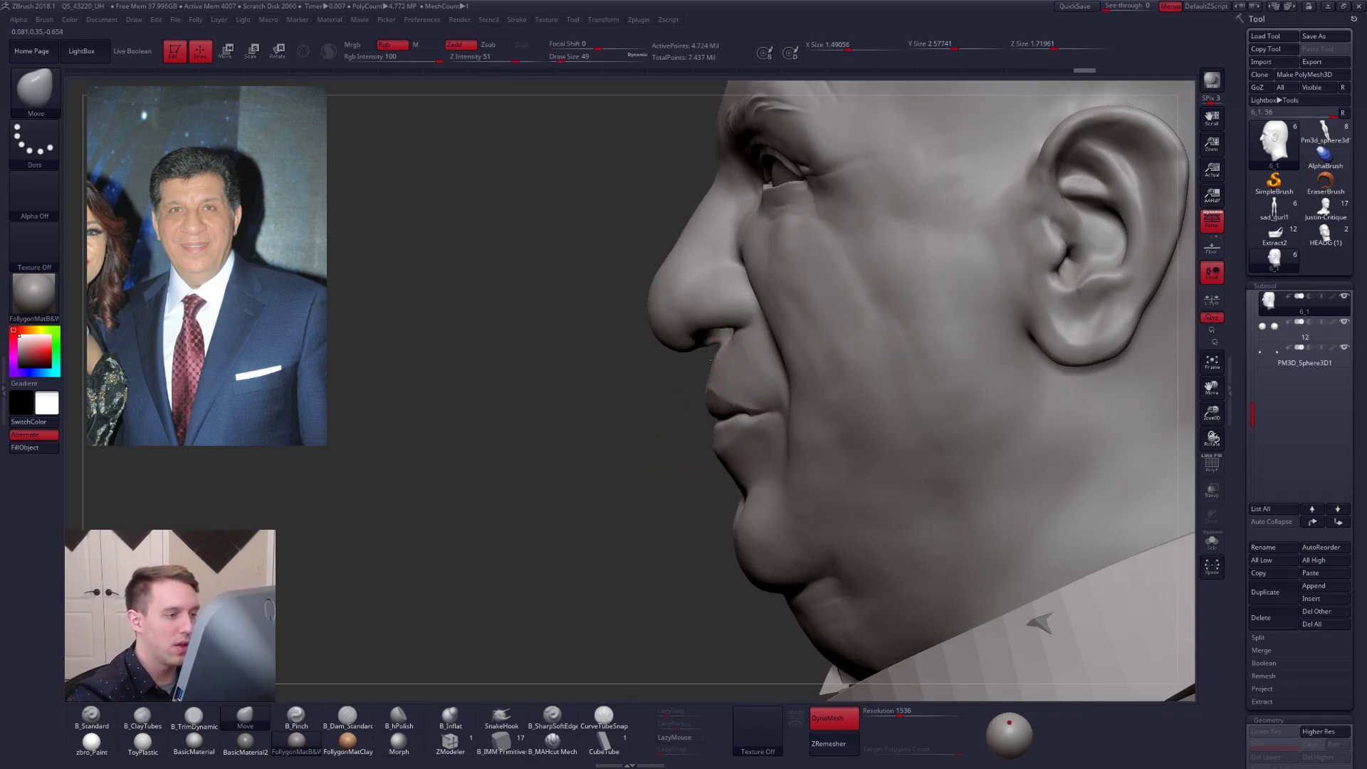
{"action": "key", "text": "space"}
{"action": "left_click_drag", "start_coordinate": [716, 411], "coordinate": [722, 373]}
{"action": "right_click_drag", "start_coordinate": [613, 399], "coordinate": [712, 388]}
{"action": "key", "text": "space"}
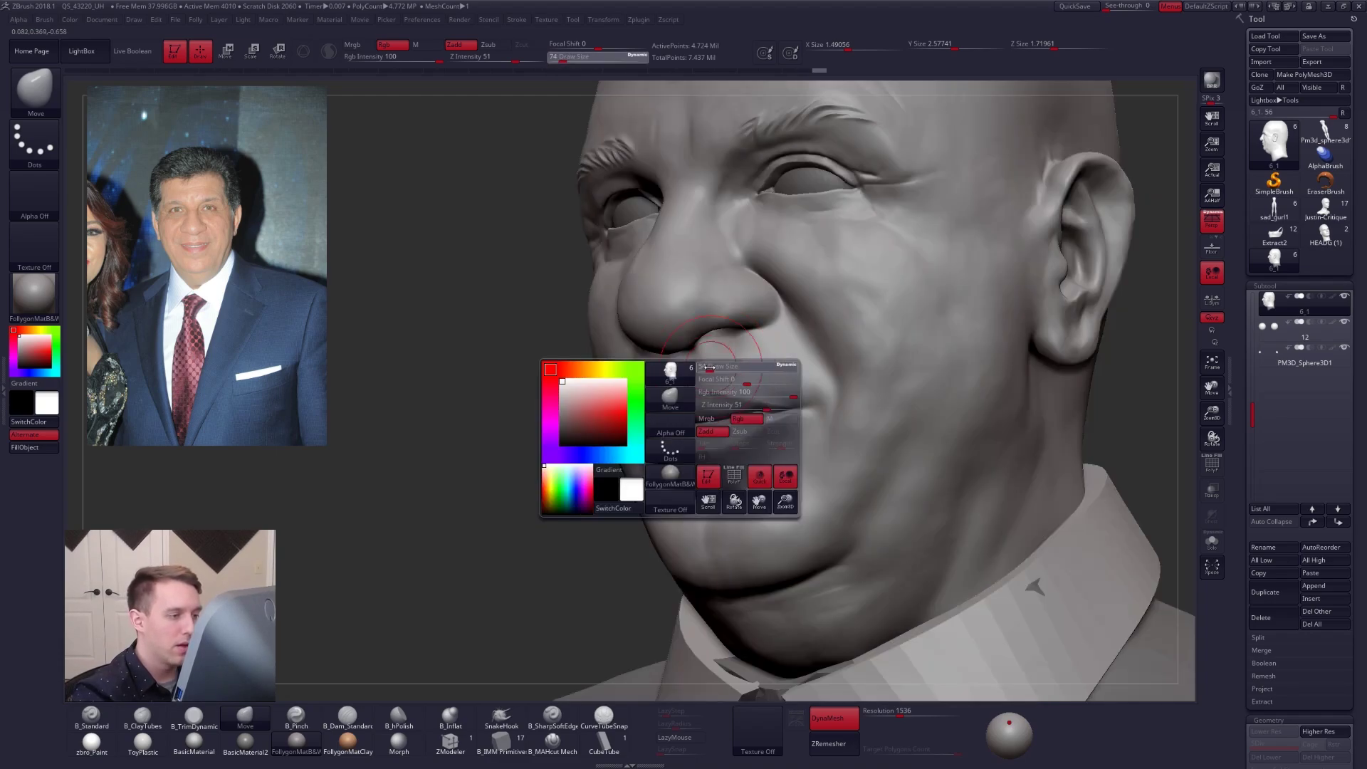
{"action": "left_click_drag", "start_coordinate": [714, 391], "coordinate": [711, 390]}
{"action": "mouse_move", "coordinate": [739, 388]}
{"action": "right_mouse_down"}
{"action": "mouse_move", "coordinate": [934, 539]}
{"action": "mouse_move", "coordinate": [723, 463]}
{"action": "mouse_move", "coordinate": [726, 450]}
{"action": "mouse_move", "coordinate": [676, 506]}
{"action": "right_mouse_up"}
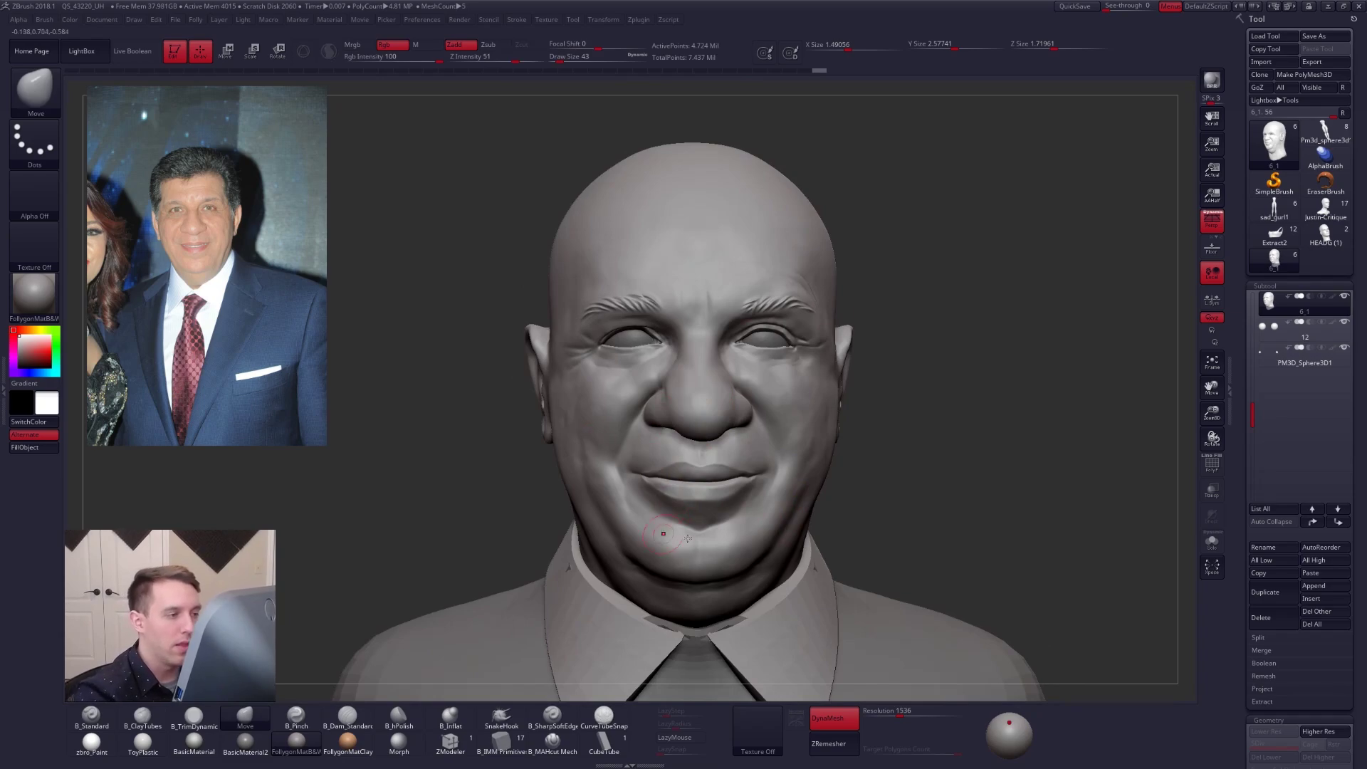
{"action": "right_click_drag", "start_coordinate": [864, 452], "coordinate": [846, 483]}
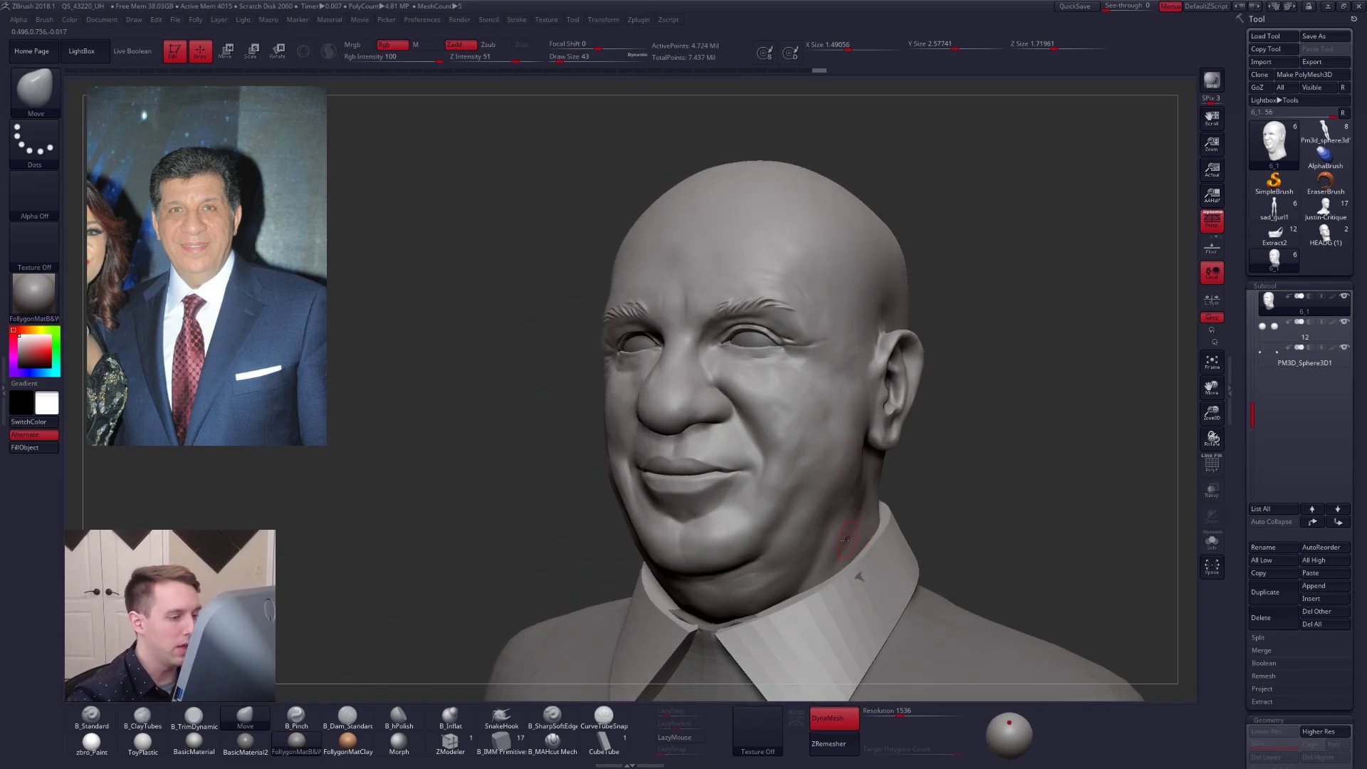
{"action": "right_click_drag", "start_coordinate": [844, 554], "coordinate": [842, 595]}
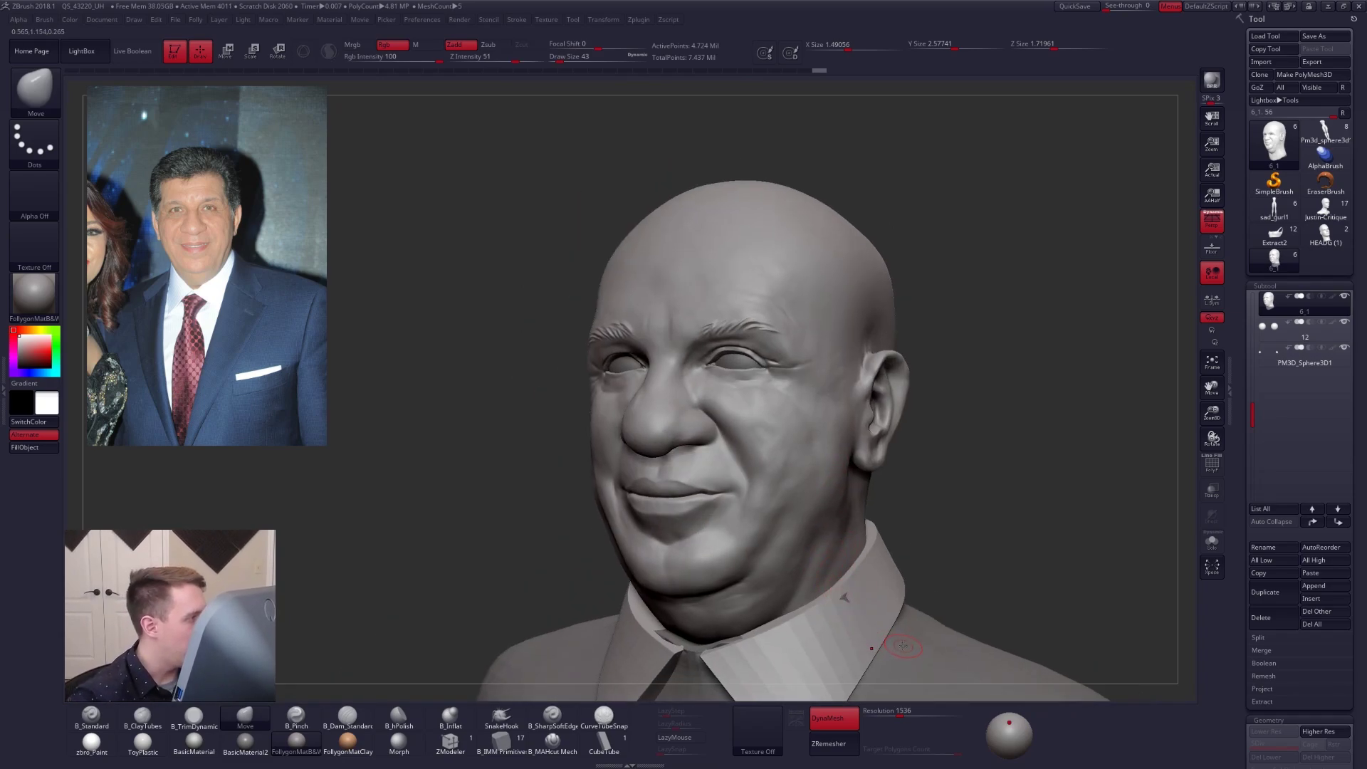
Step: Isolate the head subtool and adjust the side of the jaw and neck with the Move brush
{"action": "mouse_move", "coordinate": [921, 619]}
{"action": "right_mouse_down"}
{"action": "mouse_move", "coordinate": [954, 620]}
{"action": "mouse_move", "coordinate": [881, 615]}
{"action": "mouse_move", "coordinate": [883, 457]}
{"action": "right_mouse_up"}
{"action": "key", "text": "alt+s"}
{"action": "key", "text": "space"}
{"action": "left_click_drag", "start_coordinate": [788, 490], "coordinate": [795, 490]}
{"action": "right_click_drag", "start_coordinate": [794, 492], "coordinate": [786, 470]}
{"action": "key", "text": "space"}
{"action": "left_click_drag", "start_coordinate": [786, 470], "coordinate": [795, 469]}
Step: Fill out the neck below the jaw with ClayTubes strokes at draw size 160
{"action": "key", "text": "2"}
{"action": "mouse_move", "coordinate": [806, 400]}
{"action": "left_mouse_down"}
{"action": "mouse_move", "coordinate": [736, 490]}
{"action": "mouse_move", "coordinate": [770, 491]}
{"action": "left_mouse_up"}
{"action": "key", "text": "alt+s"}
{"action": "key", "text": "alt+s"}
{"action": "key", "text": "space"}
{"action": "mouse_move", "coordinate": [771, 422]}
{"action": "left_mouse_down"}
{"action": "mouse_move", "coordinate": [714, 479]}
{"action": "mouse_move", "coordinate": [736, 493]}
{"action": "left_mouse_up"}
{"action": "mouse_move", "coordinate": [789, 450]}
{"action": "left_mouse_down"}
{"action": "mouse_move", "coordinate": [742, 514]}
{"action": "mouse_move", "coordinate": [753, 502]}
{"action": "left_mouse_up"}
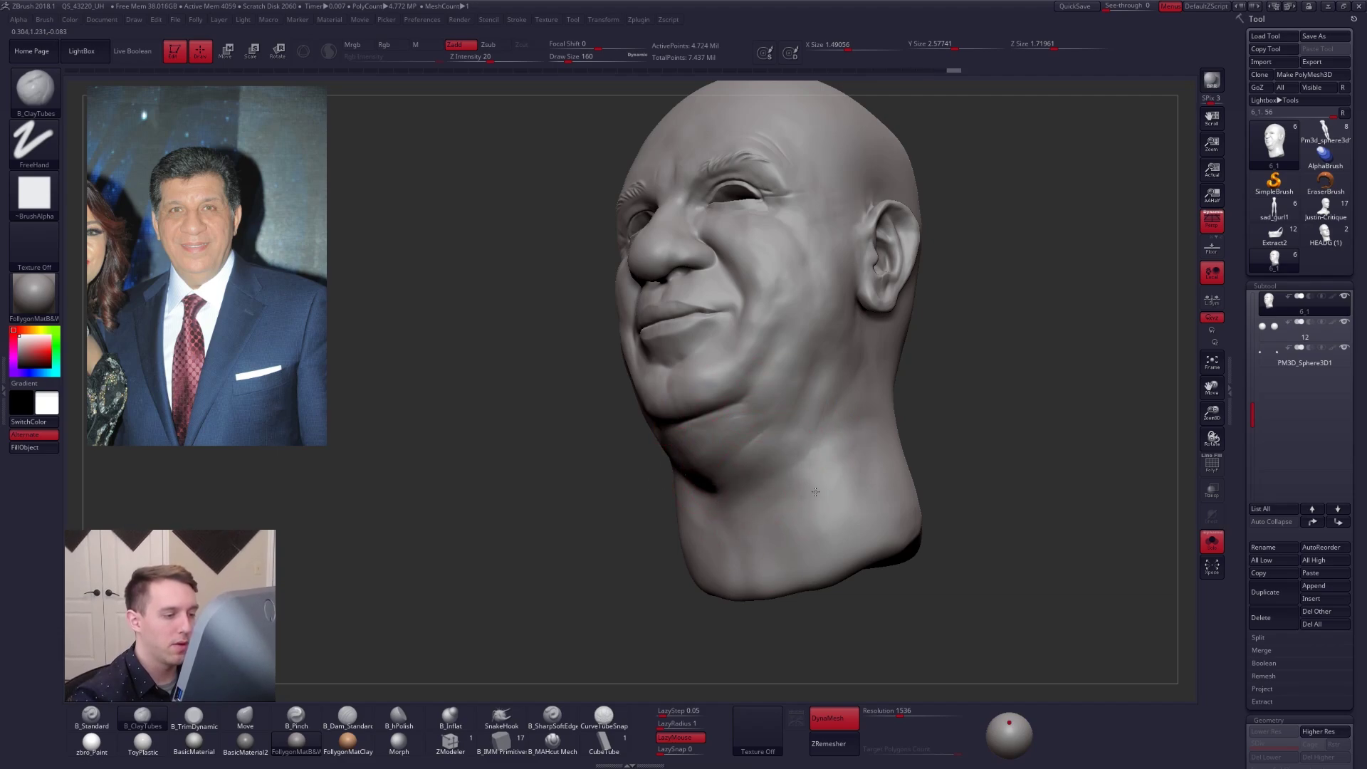
{"action": "right_click_drag", "start_coordinate": [755, 491], "coordinate": [840, 491]}
{"action": "left_click_drag", "start_coordinate": [805, 493], "coordinate": [712, 523]}
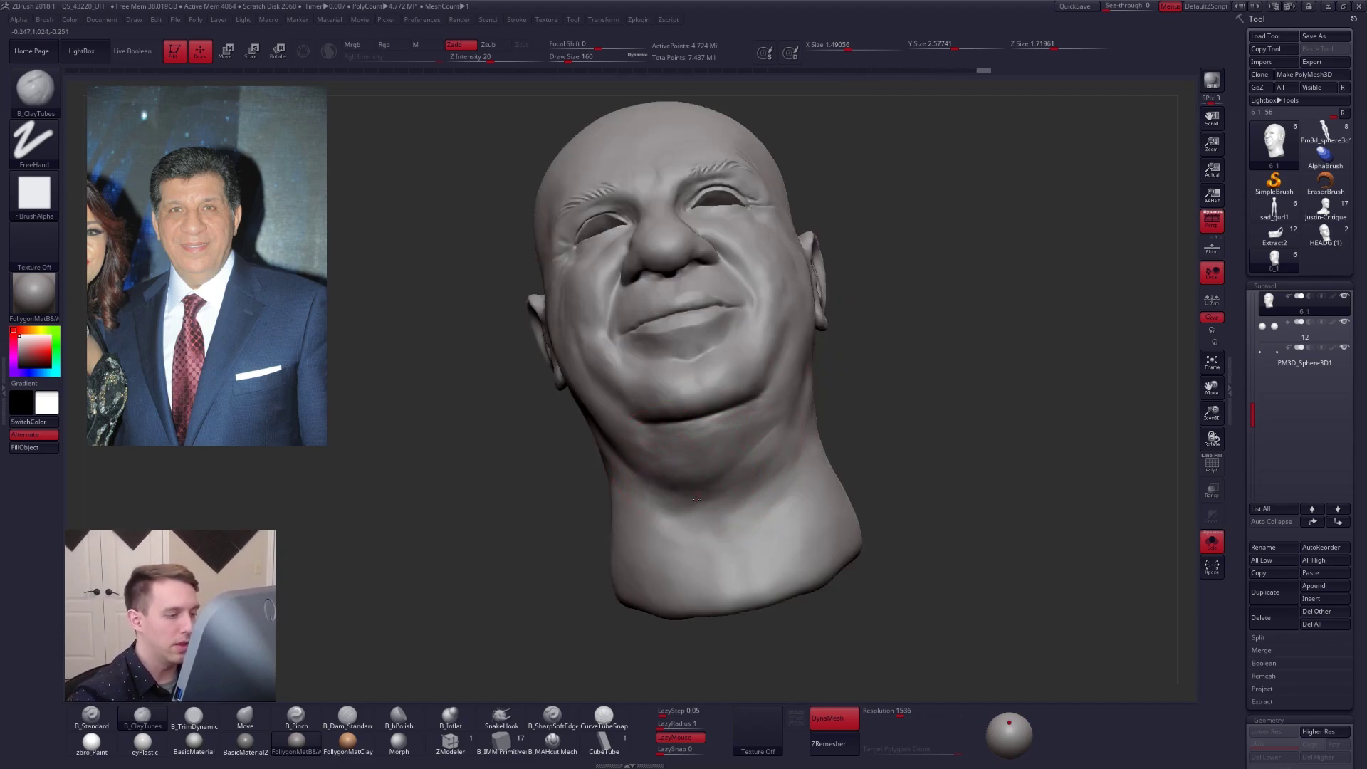
{"action": "key", "text": "alt+s"}
Step: Reshape the throat under the chin with the Move brush at draw size 160, and show the other subtools again
{"action": "mouse_move", "coordinate": [749, 505]}
{"action": "right_mouse_down", "text": "shift"}
{"action": "mouse_move", "coordinate": [728, 516]}
{"action": "mouse_move", "coordinate": [770, 486]}
{"action": "mouse_move", "coordinate": [809, 483]}
{"action": "right_mouse_up", "text": "shift"}
{"action": "key", "text": "b"}
{"action": "key", "text": "m"}
{"action": "key", "text": "v"}
{"action": "key", "text": "alt+s"}
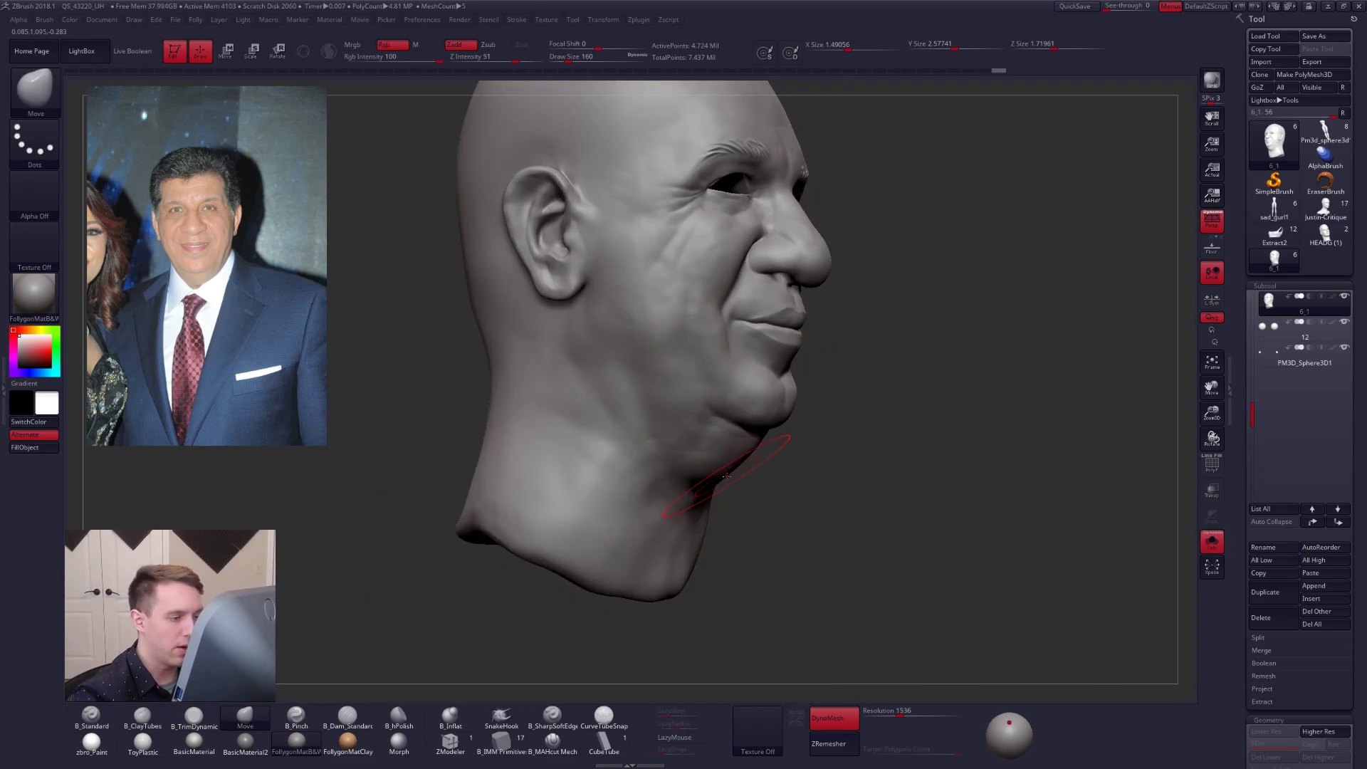
{"action": "right_click_drag", "start_coordinate": [713, 479], "coordinate": [620, 476]}
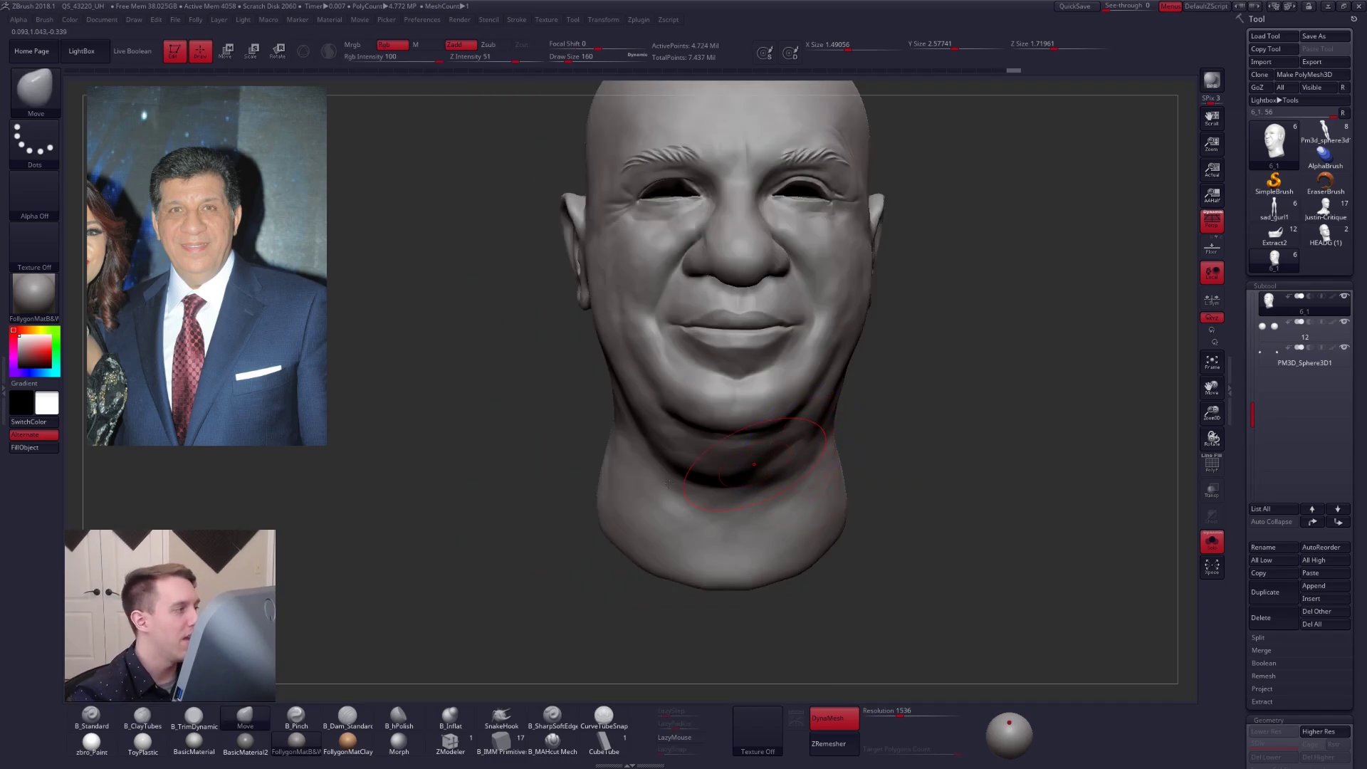
{"action": "key", "text": "alt+s"}
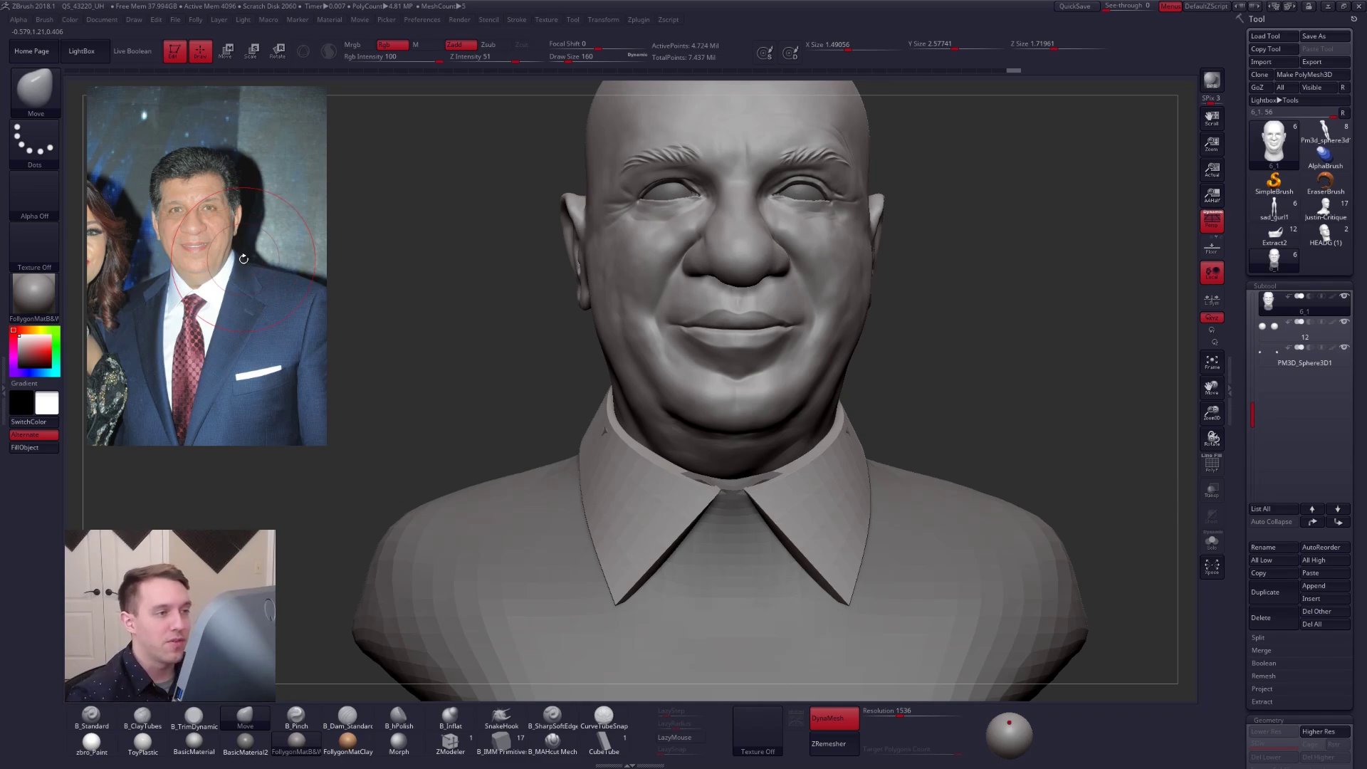
Step: Try to reposition the ears from behind the head with the Move brush at draw size 113
{"action": "key", "text": "space"}
{"action": "left_click_drag", "start_coordinate": [965, 353], "coordinate": [959, 349]}
{"action": "right_click_drag", "start_coordinate": [994, 404], "coordinate": [974, 523], "text": "alt"}
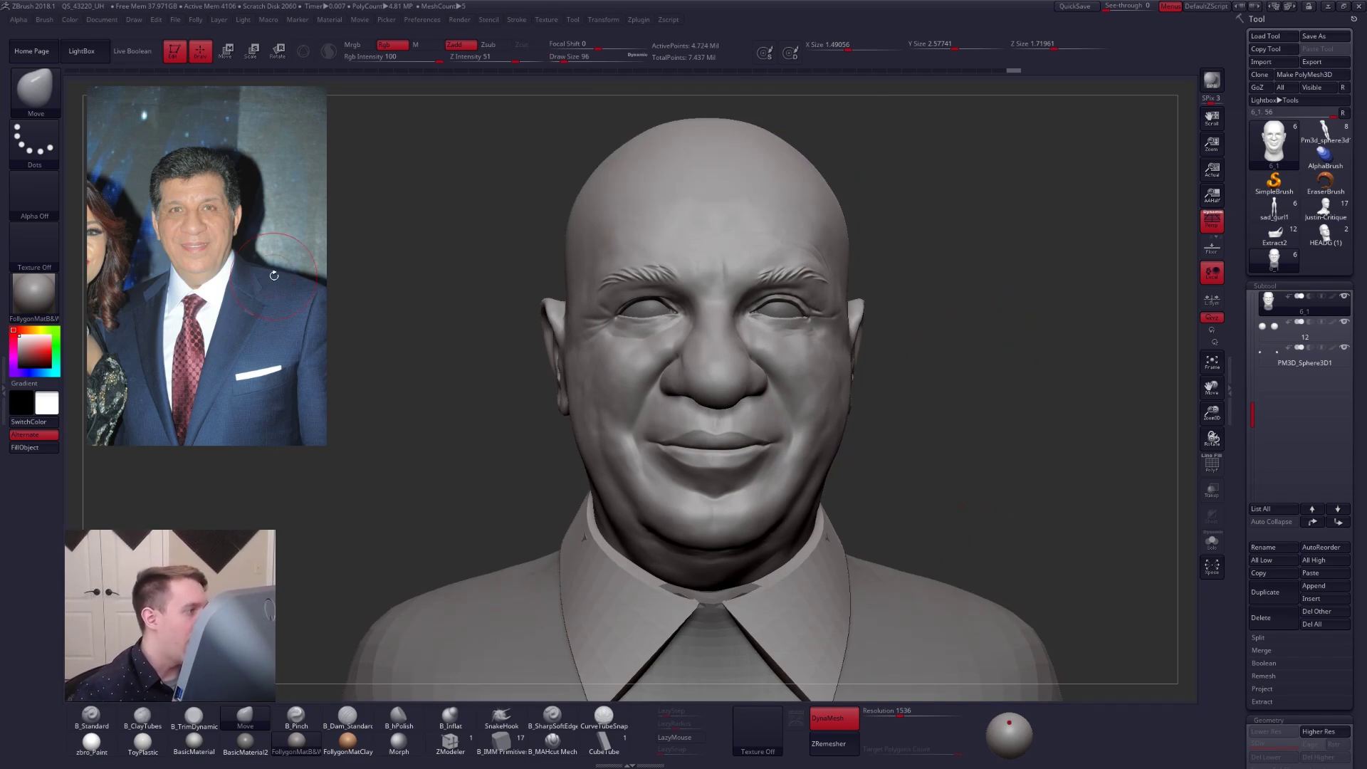
{"action": "mouse_move", "coordinate": [1054, 607]}
{"action": "right_mouse_down"}
{"action": "mouse_move", "coordinate": [820, 448]}
{"action": "mouse_move", "coordinate": [705, 458]}
{"action": "mouse_move", "coordinate": [755, 413]}
{"action": "mouse_move", "coordinate": [819, 420]}
{"action": "mouse_move", "coordinate": [838, 463]}
{"action": "right_mouse_up"}
{"action": "right_click", "coordinate": [705, 458]}
{"action": "key", "text": "2"}
{"action": "key", "text": "bracketright"}
{"action": "mouse_move", "coordinate": [697, 311]}
{"action": "left_mouse_down", "text": "ctrl"}
{"action": "mouse_move", "coordinate": [711, 378]}
{"action": "mouse_move", "coordinate": [645, 550]}
{"action": "left_mouse_up", "text": "ctrl"}
{"action": "left_click_drag", "start_coordinate": [632, 505], "coordinate": [652, 548], "text": "ctrl"}
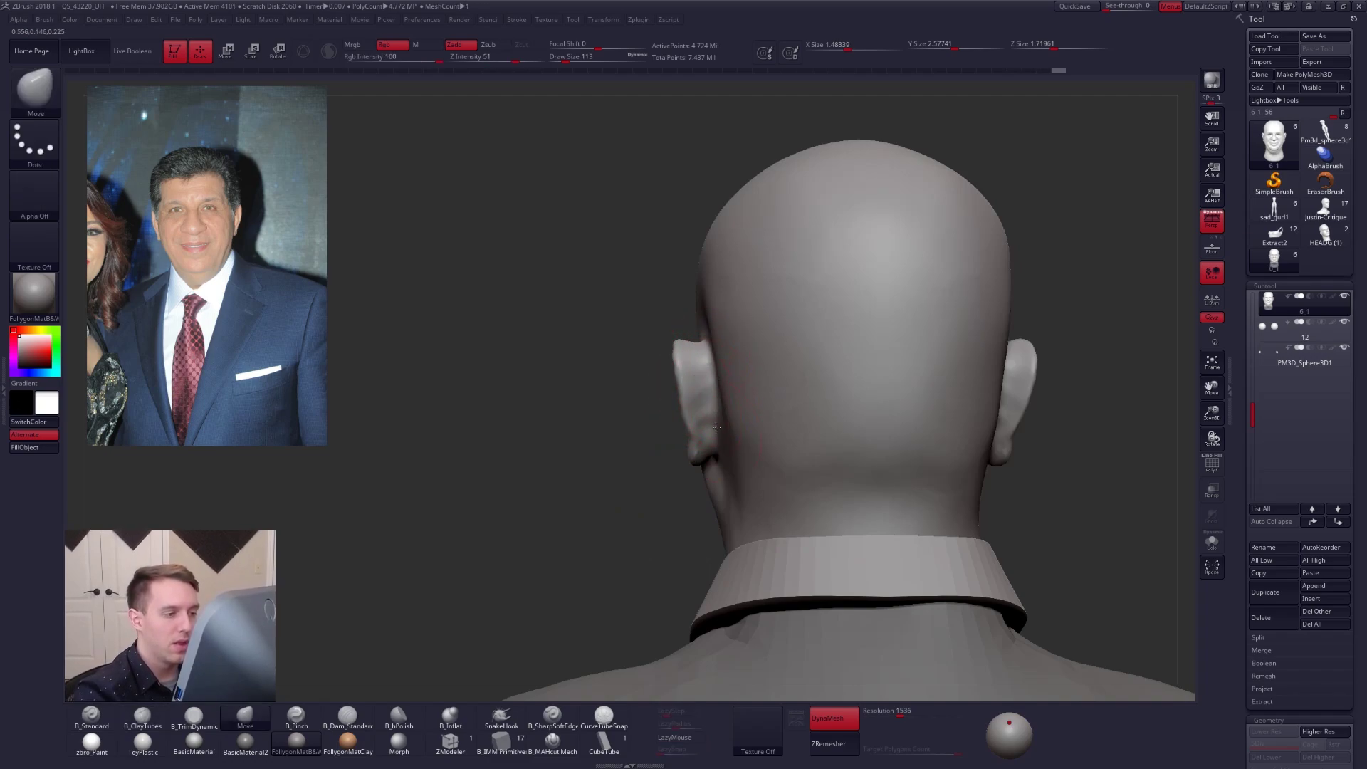
{"action": "key", "text": "ctrl"}
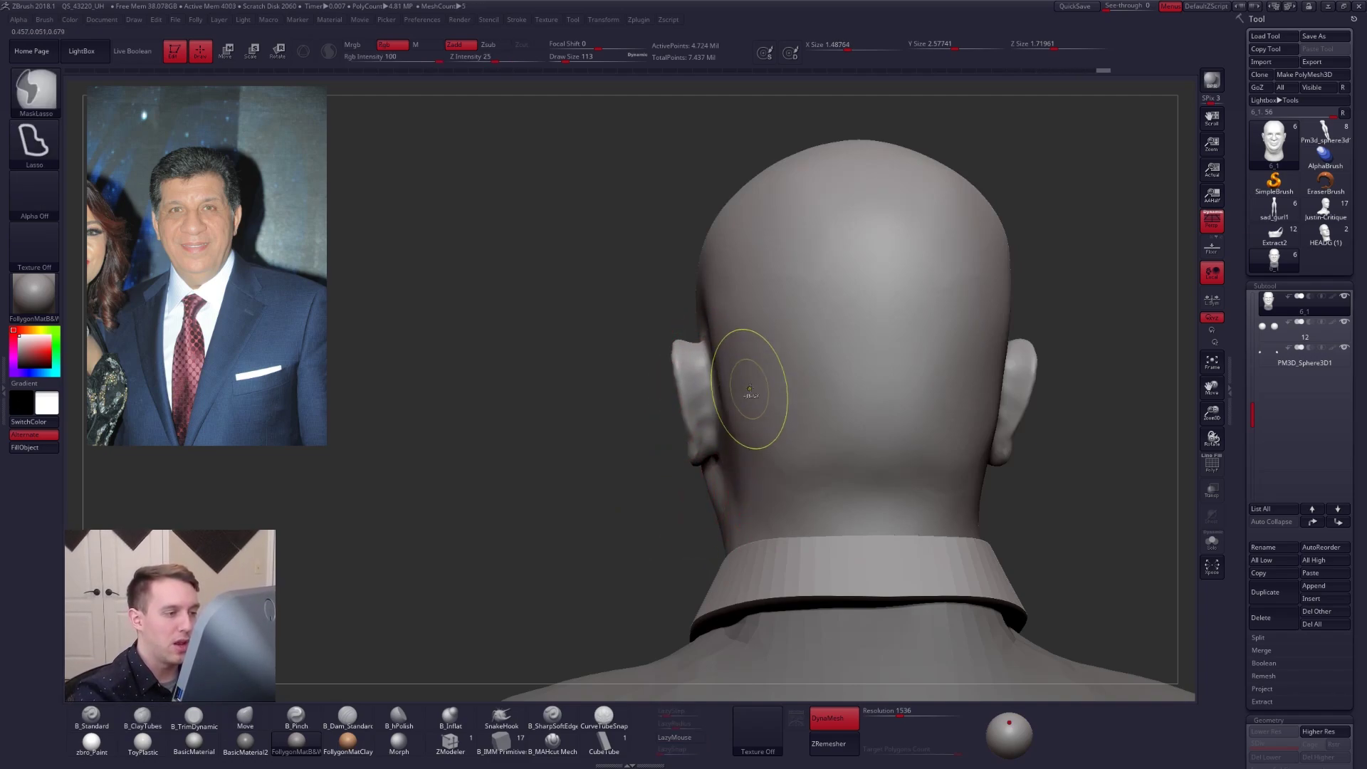
{"action": "right_click_drag", "start_coordinate": [741, 398], "coordinate": [647, 322]}
Step: Build up the side of the skull above and behind the ear with ClayTubes at draw size 113
{"action": "key", "text": "b"}
{"action": "key", "text": "c"}
{"action": "key", "text": "t"}
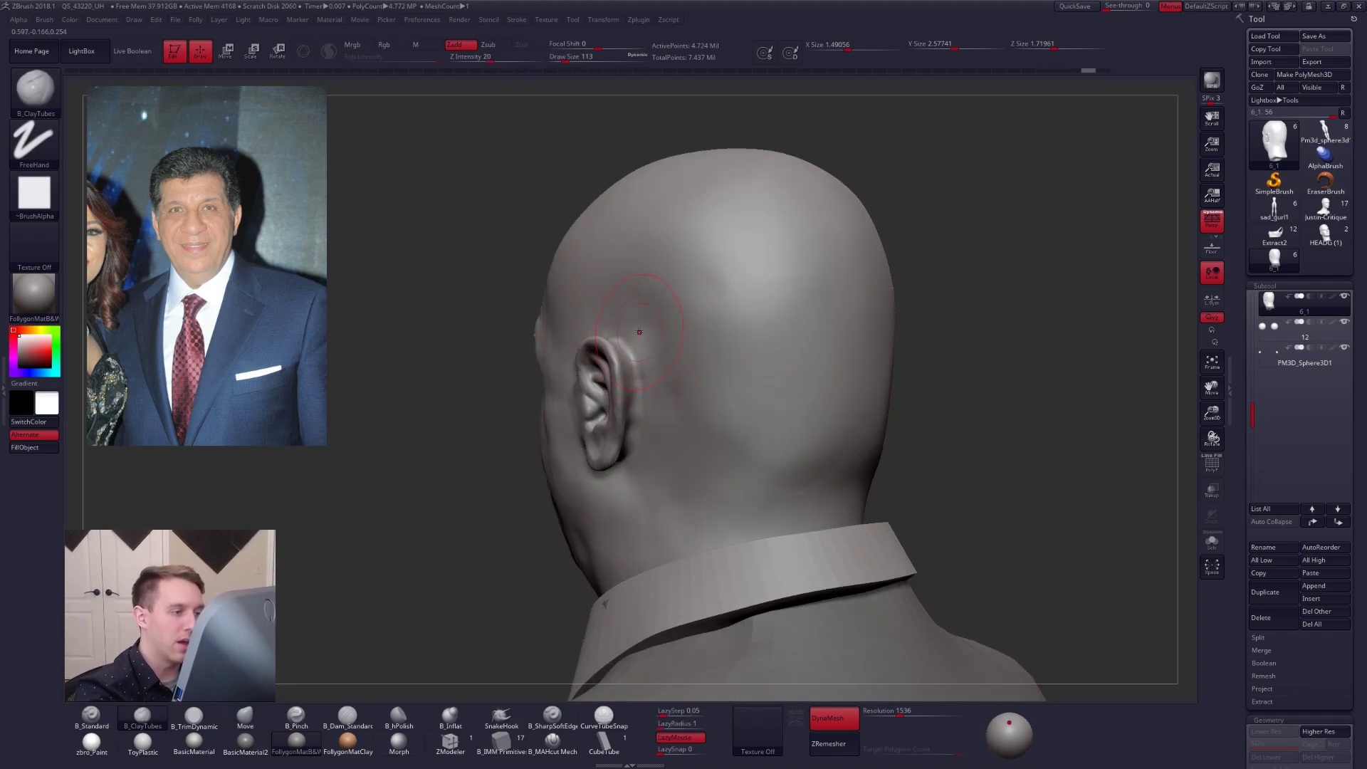
{"action": "right_click_drag", "start_coordinate": [650, 344], "coordinate": [812, 453]}
{"action": "mouse_move", "coordinate": [945, 404]}
{"action": "right_mouse_down"}
{"action": "mouse_move", "coordinate": [766, 431]}
{"action": "mouse_move", "coordinate": [718, 382]}
{"action": "right_mouse_up"}
Step: Adjust the shape where the back of the ear meets the head with the Move brush at draw size 88
{"action": "key", "text": "space"}
{"action": "key", "text": "b"}
{"action": "key", "text": "m"}
{"action": "key", "text": "v"}
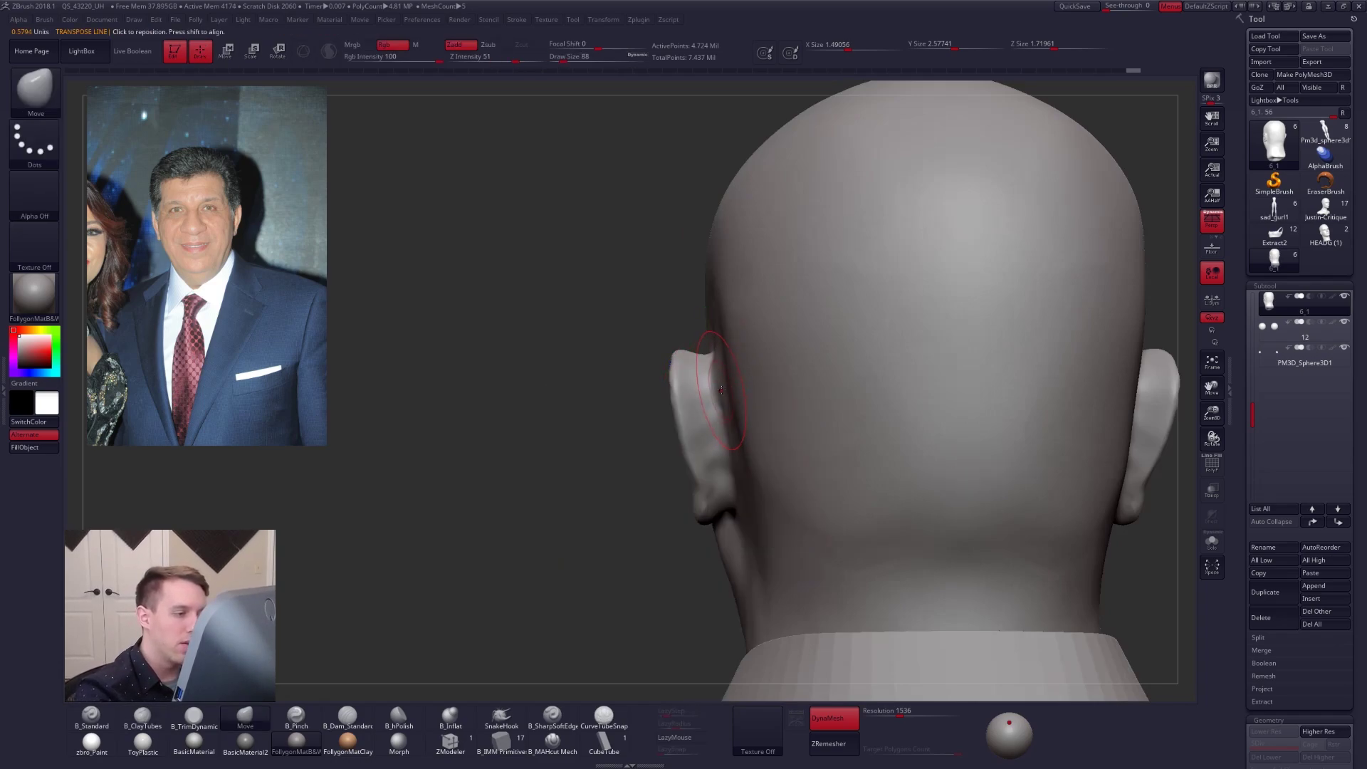
{"action": "right_click_drag", "start_coordinate": [717, 395], "coordinate": [685, 352]}
Step: Add volume to the skull directly behind the ear with ClayTubes at draw size 88
{"action": "key", "text": "b"}
{"action": "key", "text": "c"}
{"action": "key", "text": "t"}
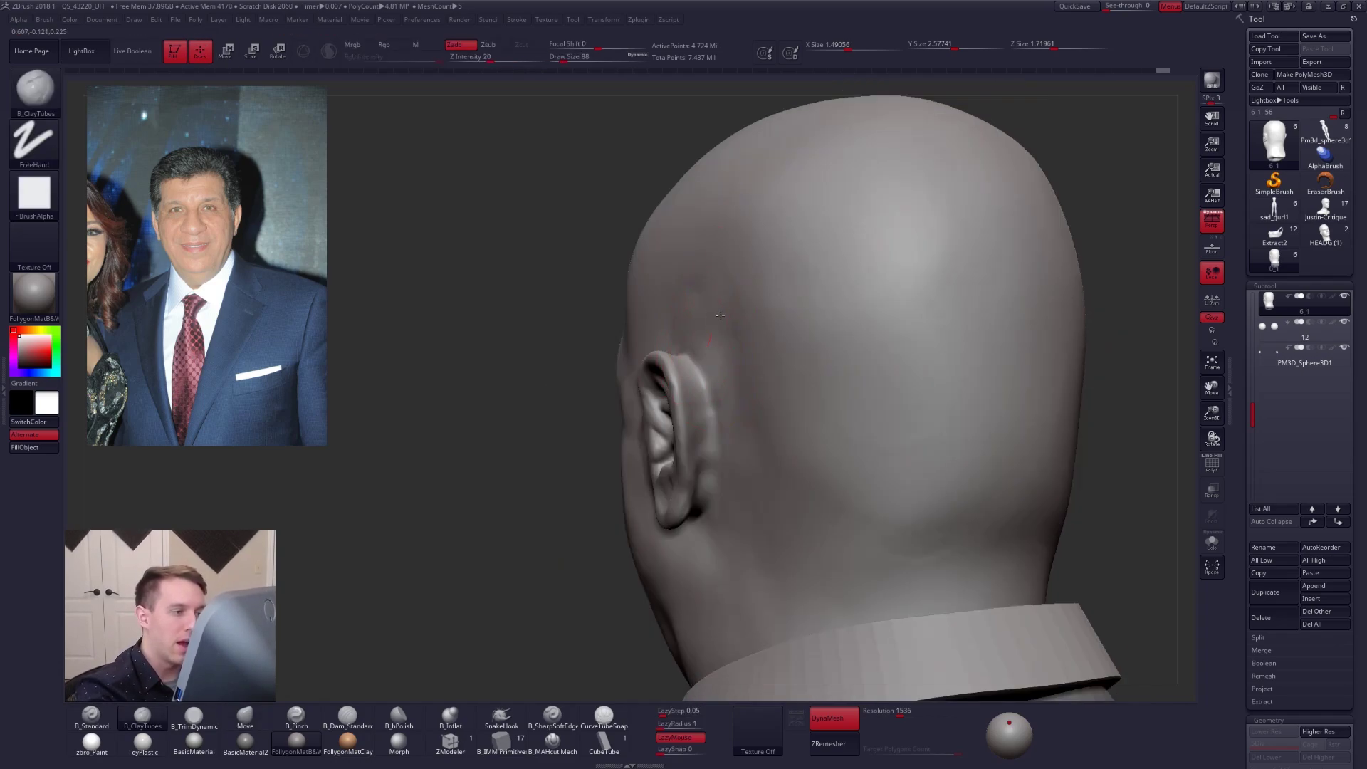
{"action": "mouse_move", "coordinate": [716, 394]}
{"action": "left_mouse_down"}
{"action": "mouse_move", "coordinate": [726, 441]}
{"action": "mouse_move", "coordinate": [775, 422]}
{"action": "left_mouse_up"}
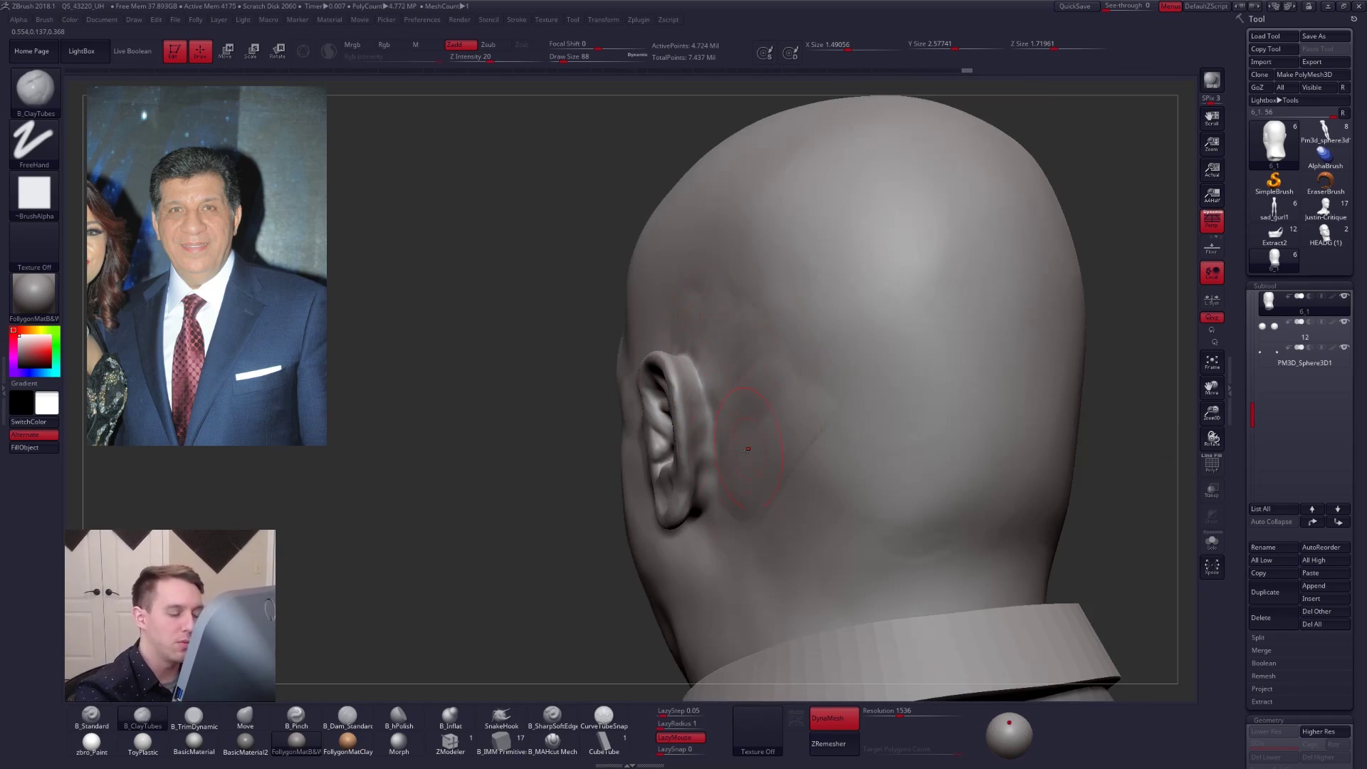
Step: Refine the form behind the ear with ClayTubes at draw sizes 104 and 113, checking it from behind and the side
{"action": "mouse_move", "coordinate": [712, 388]}
{"action": "right_mouse_down"}
{"action": "mouse_move", "coordinate": [699, 369]}
{"action": "mouse_move", "coordinate": [705, 477]}
{"action": "mouse_move", "coordinate": [953, 562]}
{"action": "mouse_move", "coordinate": [977, 592]}
{"action": "mouse_move", "coordinate": [862, 604]}
{"action": "right_mouse_up"}
{"action": "key", "text": "s"}
{"action": "left_click_drag", "start_coordinate": [716, 524], "coordinate": [722, 524]}
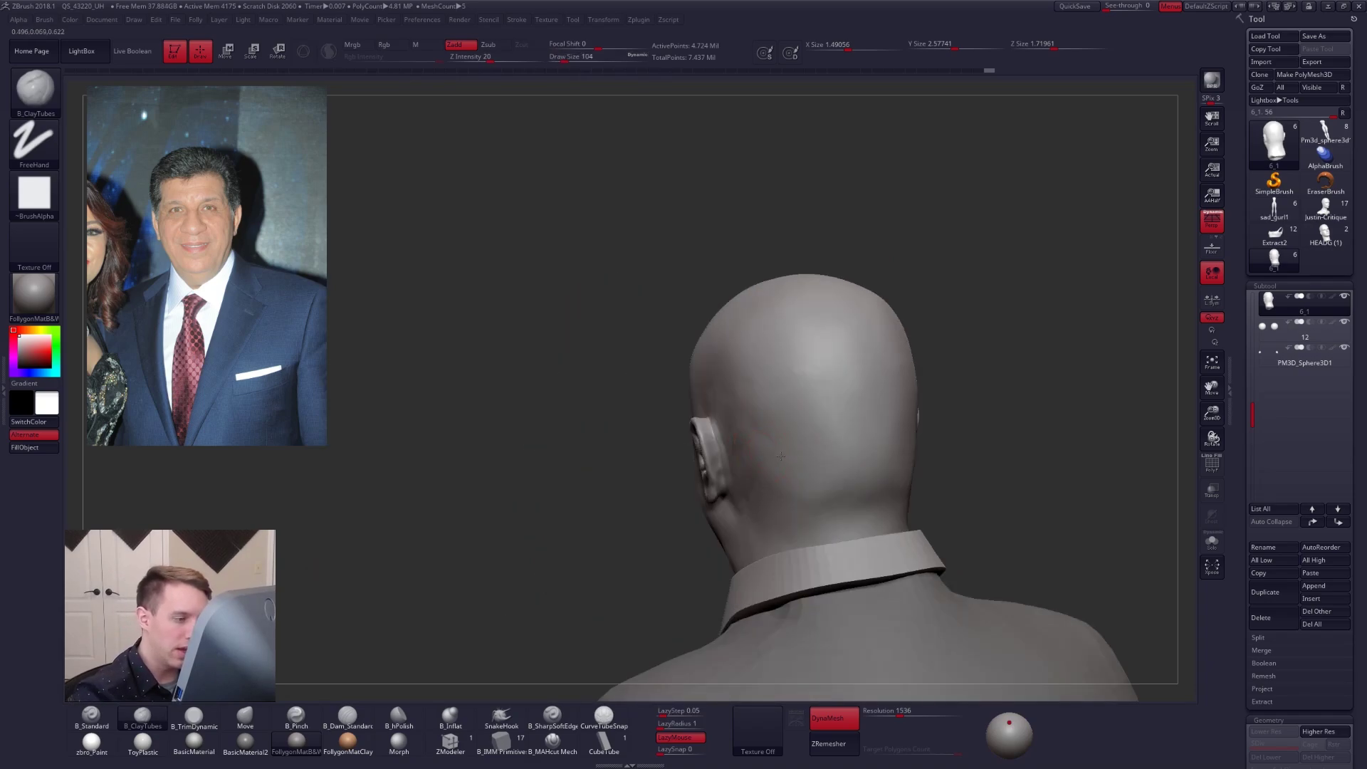
{"action": "right_click_drag", "start_coordinate": [926, 595], "coordinate": [961, 592]}
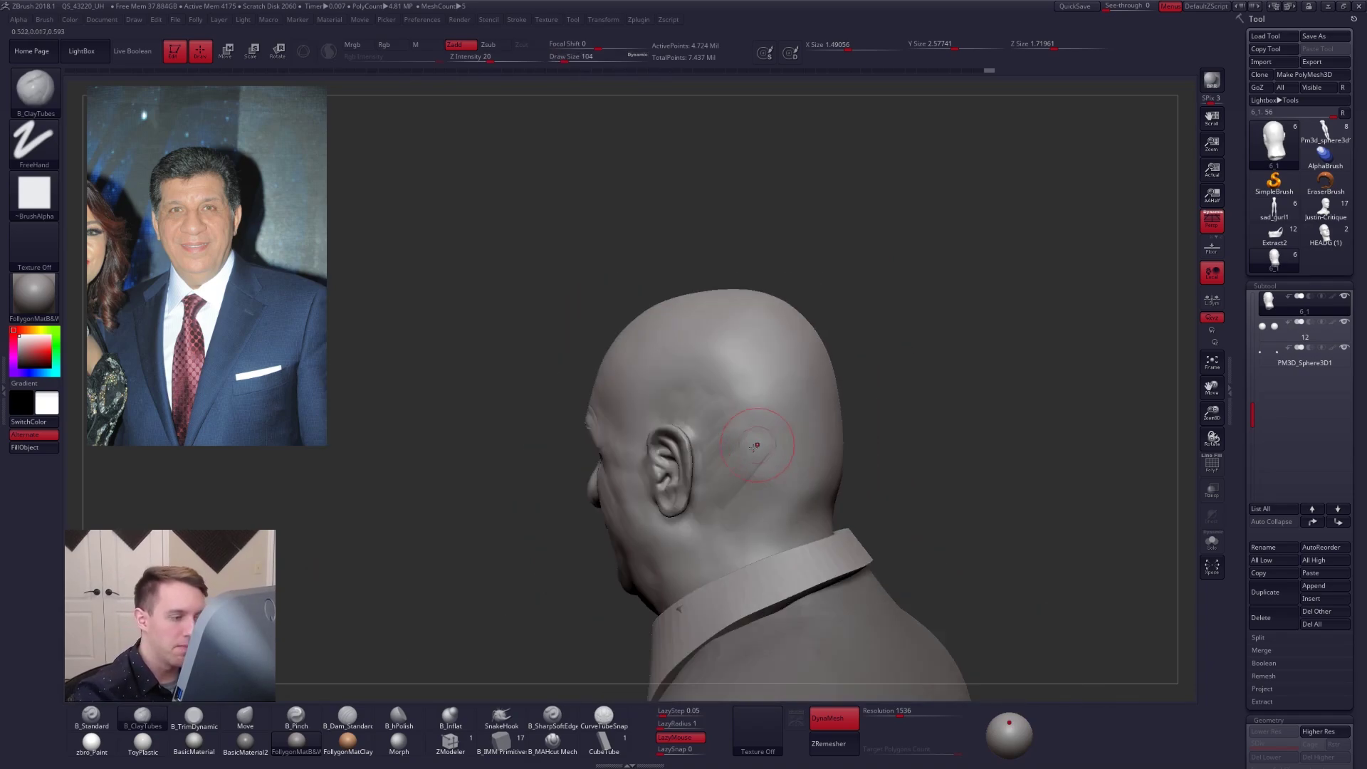
{"action": "mouse_move", "coordinate": [706, 474]}
{"action": "right_mouse_down"}
{"action": "mouse_move", "coordinate": [688, 470]}
{"action": "mouse_move", "coordinate": [697, 428]}
{"action": "mouse_move", "coordinate": [719, 466]}
{"action": "right_mouse_up"}
{"action": "key", "text": "space"}
{"action": "mouse_move", "coordinate": [637, 527]}
{"action": "right_mouse_down"}
{"action": "mouse_move", "coordinate": [673, 533]}
{"action": "mouse_move", "coordinate": [677, 483]}
{"action": "mouse_move", "coordinate": [699, 464]}
{"action": "right_mouse_up"}
{"action": "left_click", "coordinate": [717, 461]}
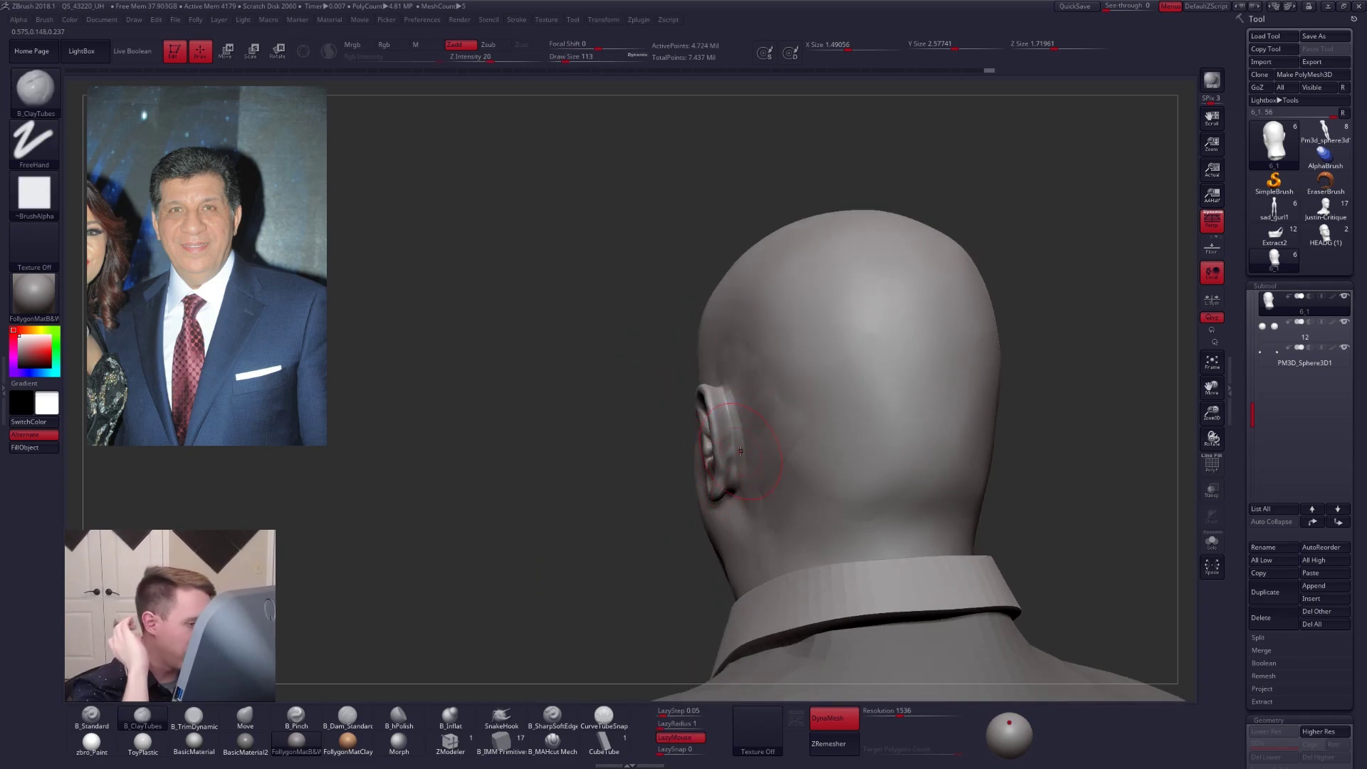
Step: Tighten the crease where the ear joins the head with the Pinch brush at draw size 61
{"action": "key", "text": "b"}
{"action": "key", "text": "p"}
{"action": "key", "text": "i"}
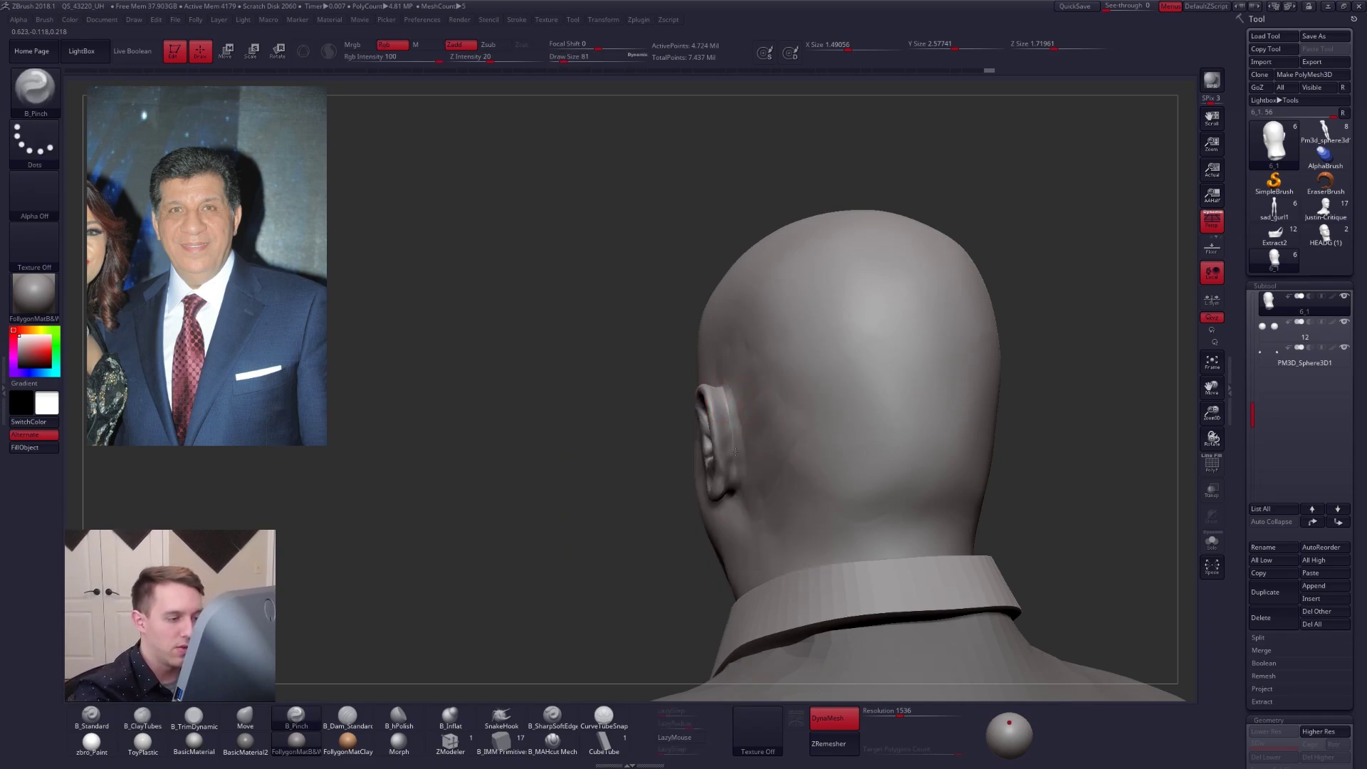
{"action": "right_click_drag", "start_coordinate": [727, 492], "coordinate": [733, 443], "text": "ctrl"}
{"action": "key", "text": "space"}
Step: Build up the area behind and below the ear with ClayTubes at draw sizes 61 and 181
{"action": "key", "text": "b"}
{"action": "key", "text": "c"}
{"action": "key", "text": "t"}
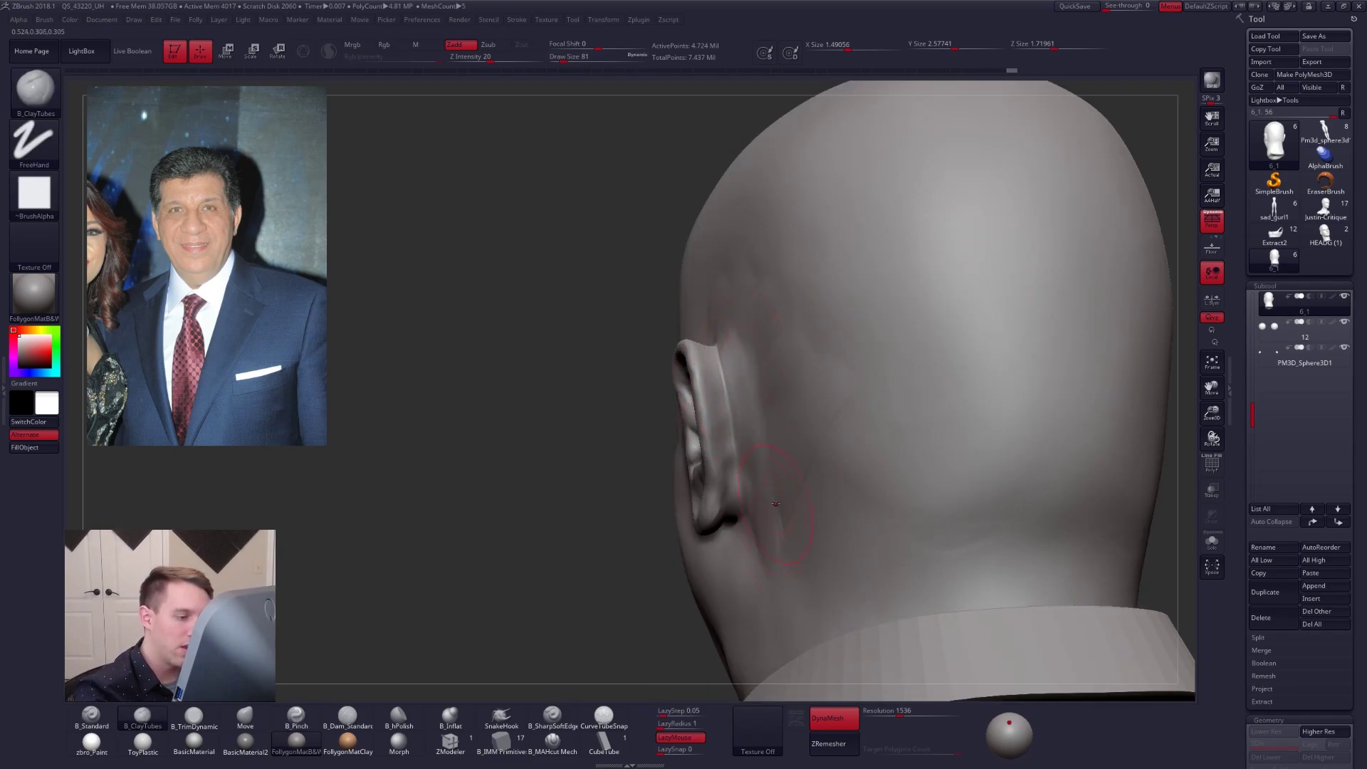
{"action": "right_click_drag", "start_coordinate": [709, 430], "coordinate": [1035, 595], "text": "ctrl"}
{"action": "key", "text": "space"}
{"action": "mouse_move", "coordinate": [866, 482]}
{"action": "left_mouse_down"}
{"action": "mouse_move", "coordinate": [790, 449]}
{"action": "mouse_move", "coordinate": [803, 482]}
{"action": "mouse_move", "coordinate": [779, 516]}
{"action": "left_mouse_up"}
{"action": "key", "text": "space"}
{"action": "mouse_move", "coordinate": [784, 513]}
{"action": "right_mouse_down"}
{"action": "mouse_move", "coordinate": [925, 509]}
{"action": "mouse_move", "coordinate": [994, 579]}
{"action": "mouse_move", "coordinate": [964, 526]}
{"action": "right_mouse_up"}
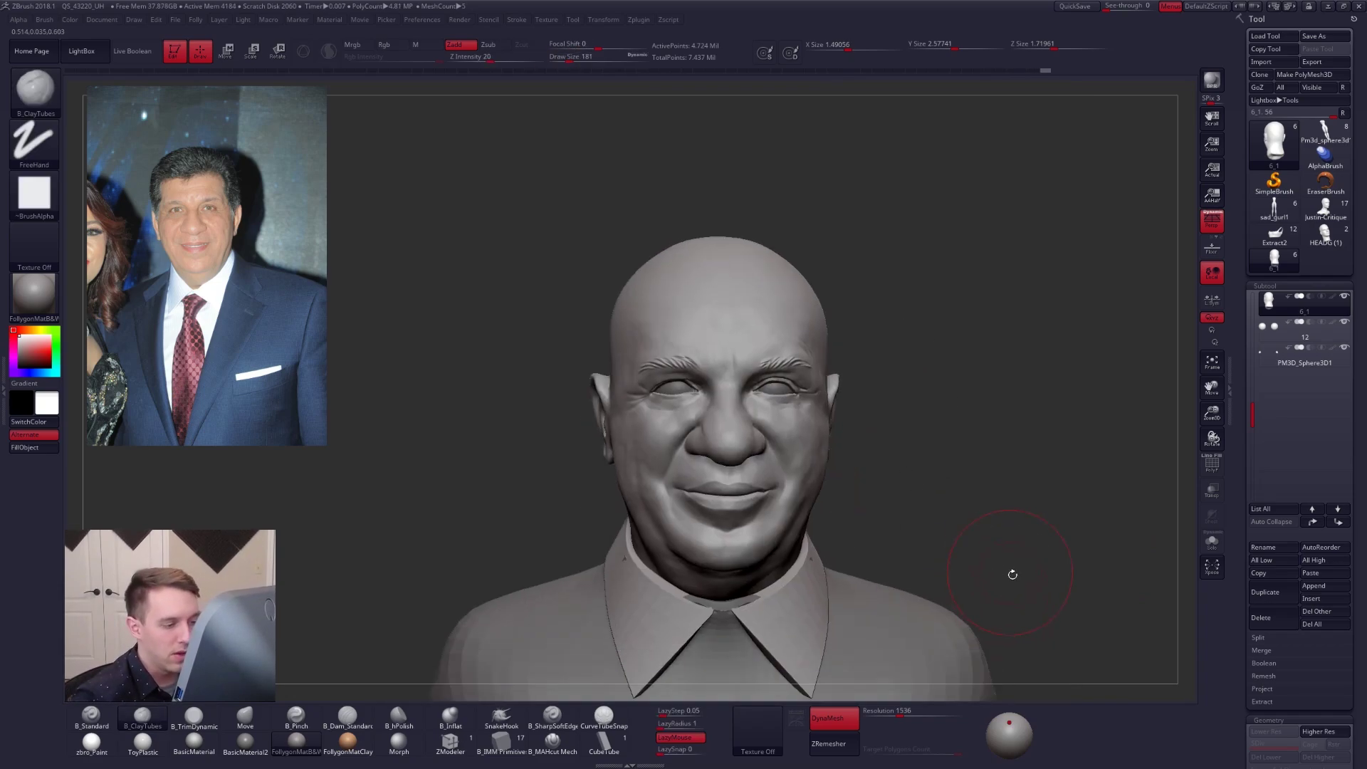
Step: Compare the bust's face and head shape with the reference photo from the front and both three-quarter views
{"action": "right_click_drag", "start_coordinate": [1012, 572], "coordinate": [1032, 604], "text": "ctrl"}
{"action": "right_click_drag", "start_coordinate": [1032, 604], "coordinate": [865, 590], "text": "alt"}
{"action": "right_click_drag", "start_coordinate": [727, 427], "coordinate": [695, 504]}
{"action": "key", "text": "space"}
{"action": "left_click_drag", "start_coordinate": [745, 437], "coordinate": [738, 437]}
{"action": "right_click_drag", "start_coordinate": [779, 506], "coordinate": [812, 532], "text": "alt"}
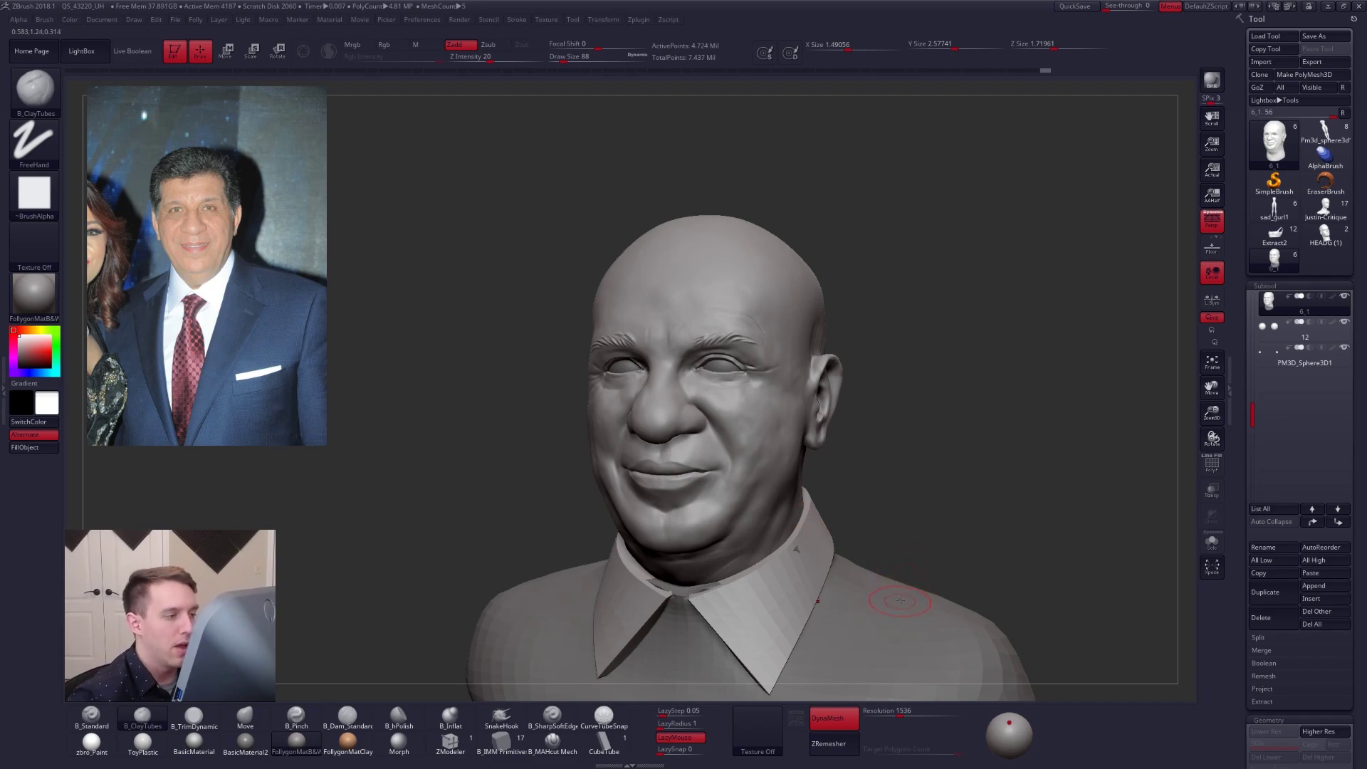
{"action": "right_click_drag", "start_coordinate": [899, 598], "coordinate": [1008, 585]}
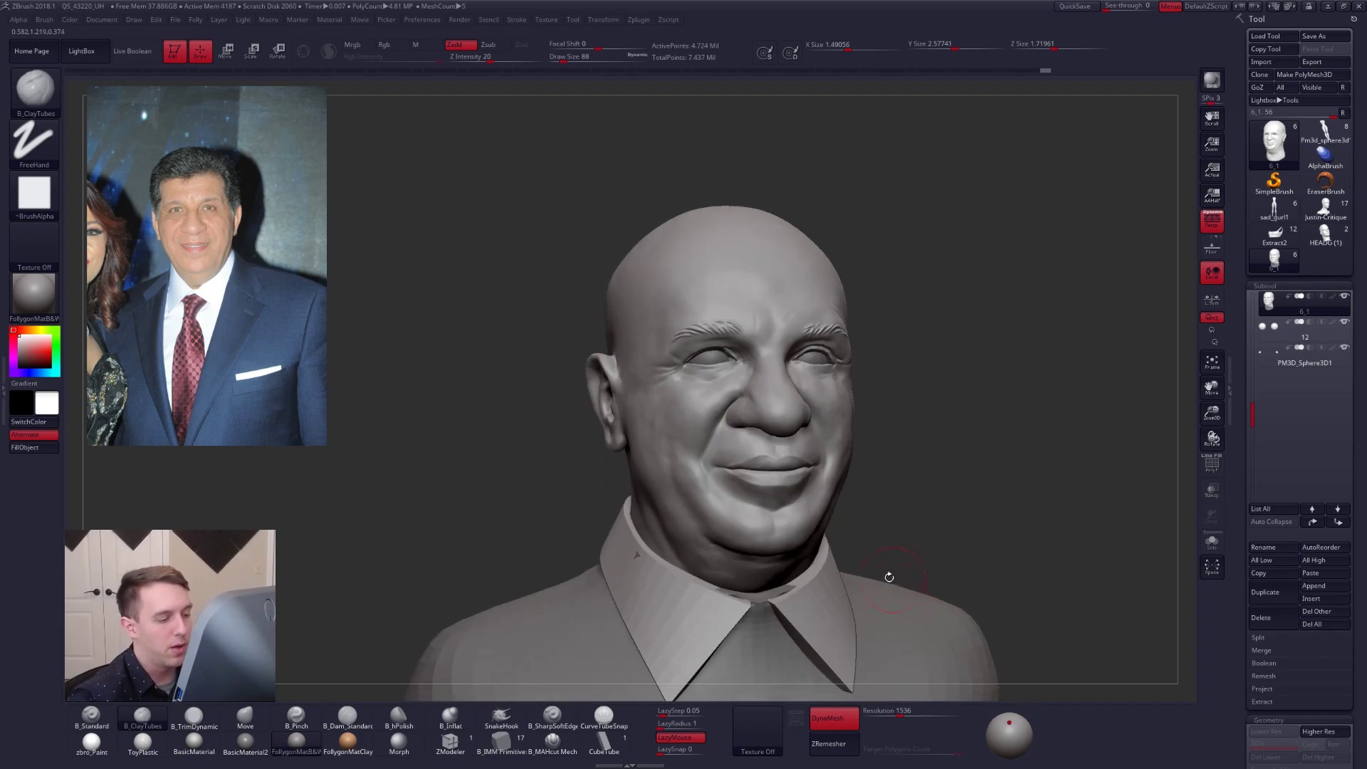
{"action": "right_click_drag", "start_coordinate": [814, 399], "coordinate": [812, 473], "text": "alt"}
{"action": "key", "text": "space"}
{"action": "left_click_drag", "start_coordinate": [822, 472], "coordinate": [813, 471]}
{"action": "right_click_drag", "start_coordinate": [812, 471], "coordinate": [794, 523], "text": "alt"}
{"action": "key", "text": "space"}
{"action": "left_click_drag", "start_coordinate": [838, 457], "coordinate": [831, 457]}
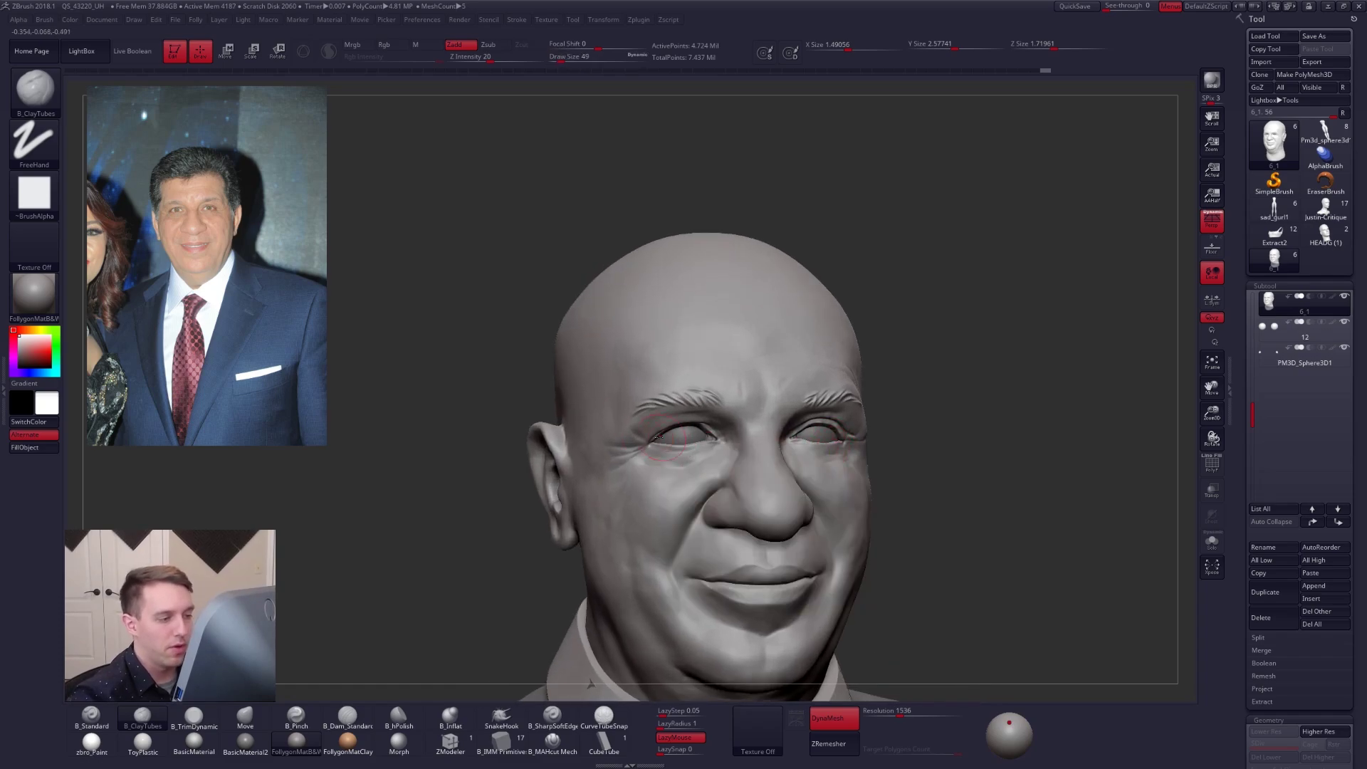
Step: Switch to the SharpSoftEdge brush and carve a short vertical stroke on the temple beside the eye
{"action": "right_click_drag", "start_coordinate": [982, 611], "coordinate": [945, 550]}
{"action": "right_click_drag", "start_coordinate": [897, 488], "coordinate": [863, 536], "text": "alt"}
{"action": "key", "text": "space"}
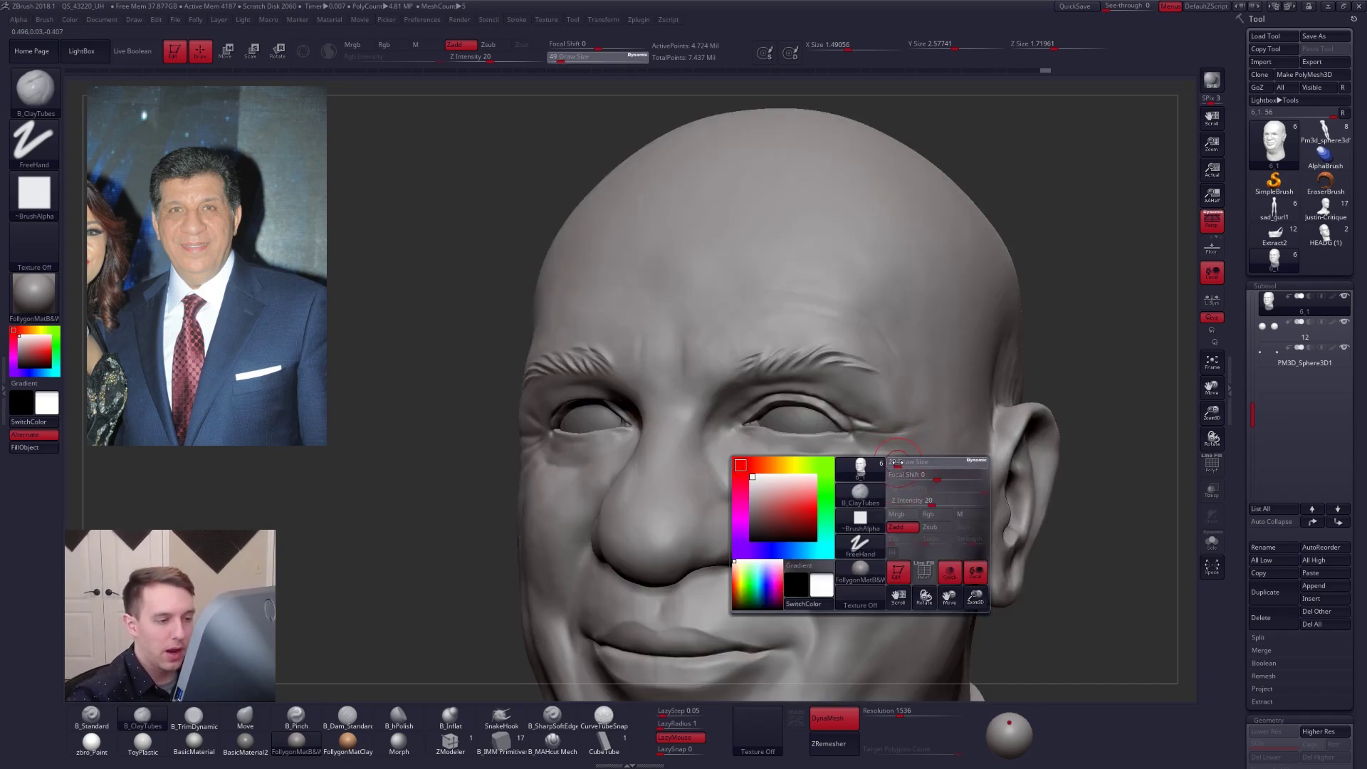
{"action": "left_click_drag", "start_coordinate": [900, 467], "coordinate": [893, 469]}
{"action": "right_click_drag", "start_coordinate": [803, 437], "coordinate": [788, 420]}
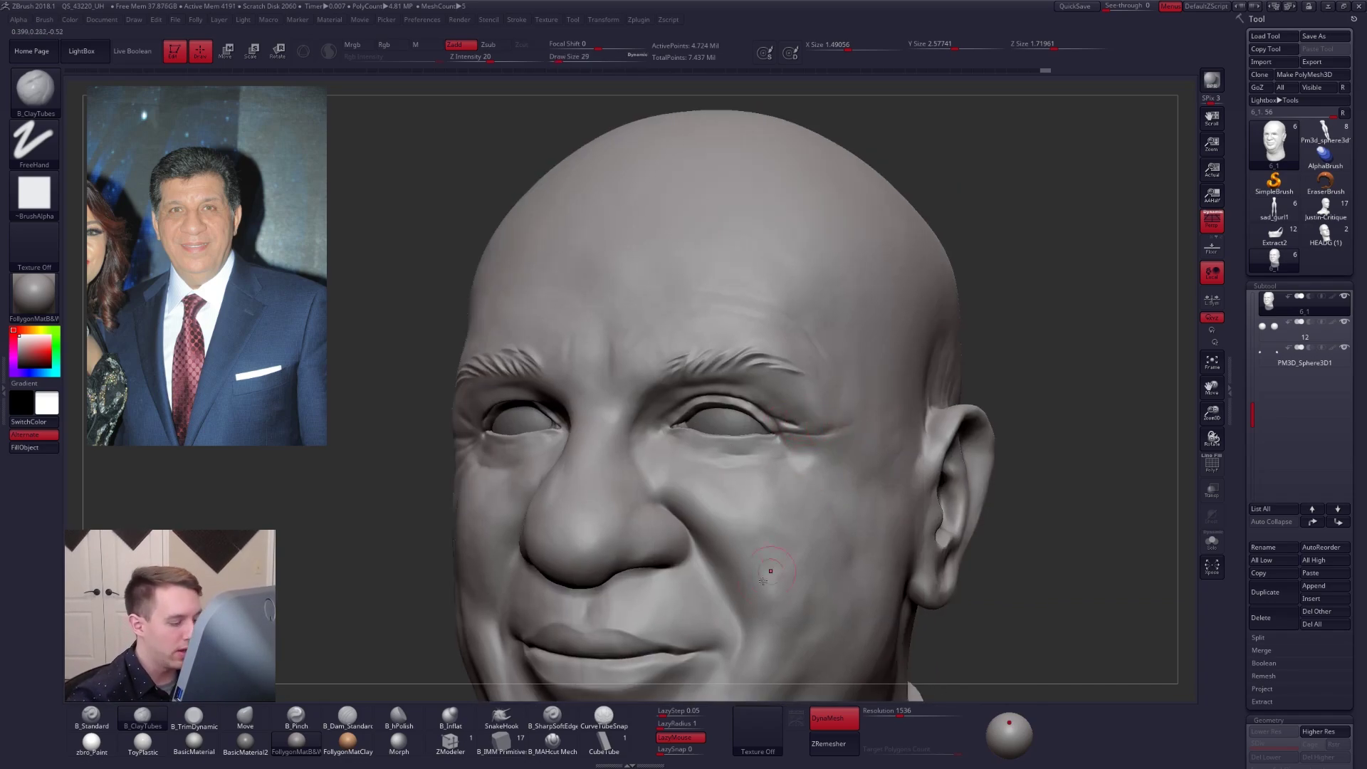
{"action": "left_click", "coordinate": [553, 741]}
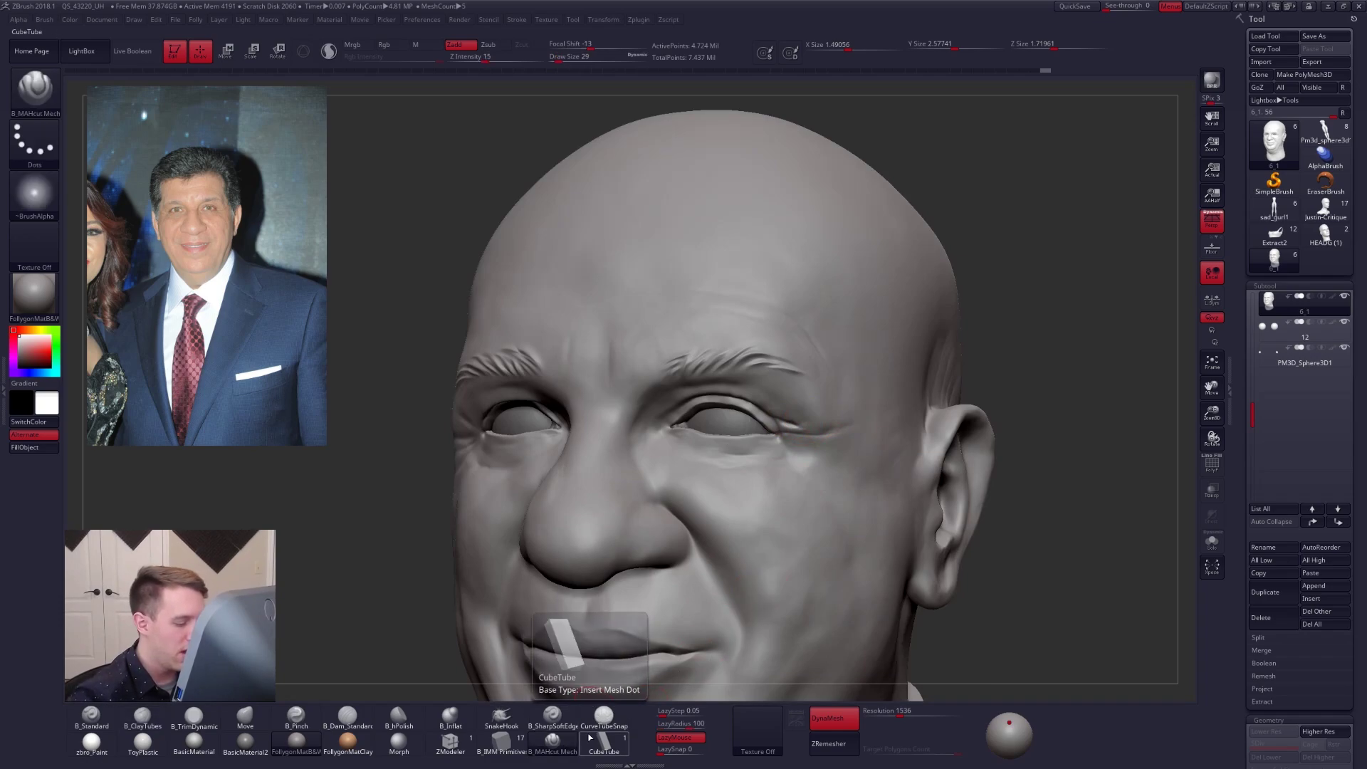
{"action": "left_click", "coordinate": [558, 720]}
{"action": "right_click_drag", "start_coordinate": [797, 597], "coordinate": [698, 585]}
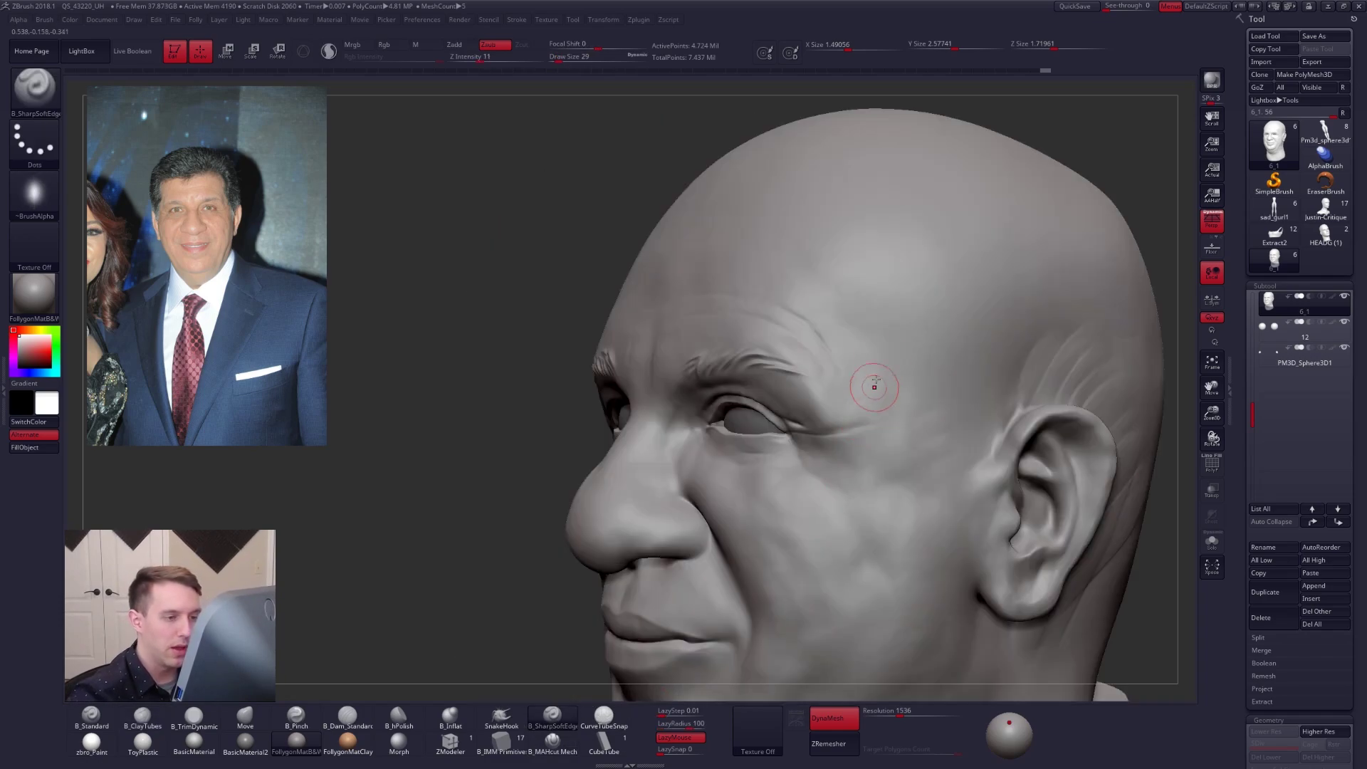
{"action": "left_click_drag", "start_coordinate": [895, 363], "coordinate": [883, 455]}
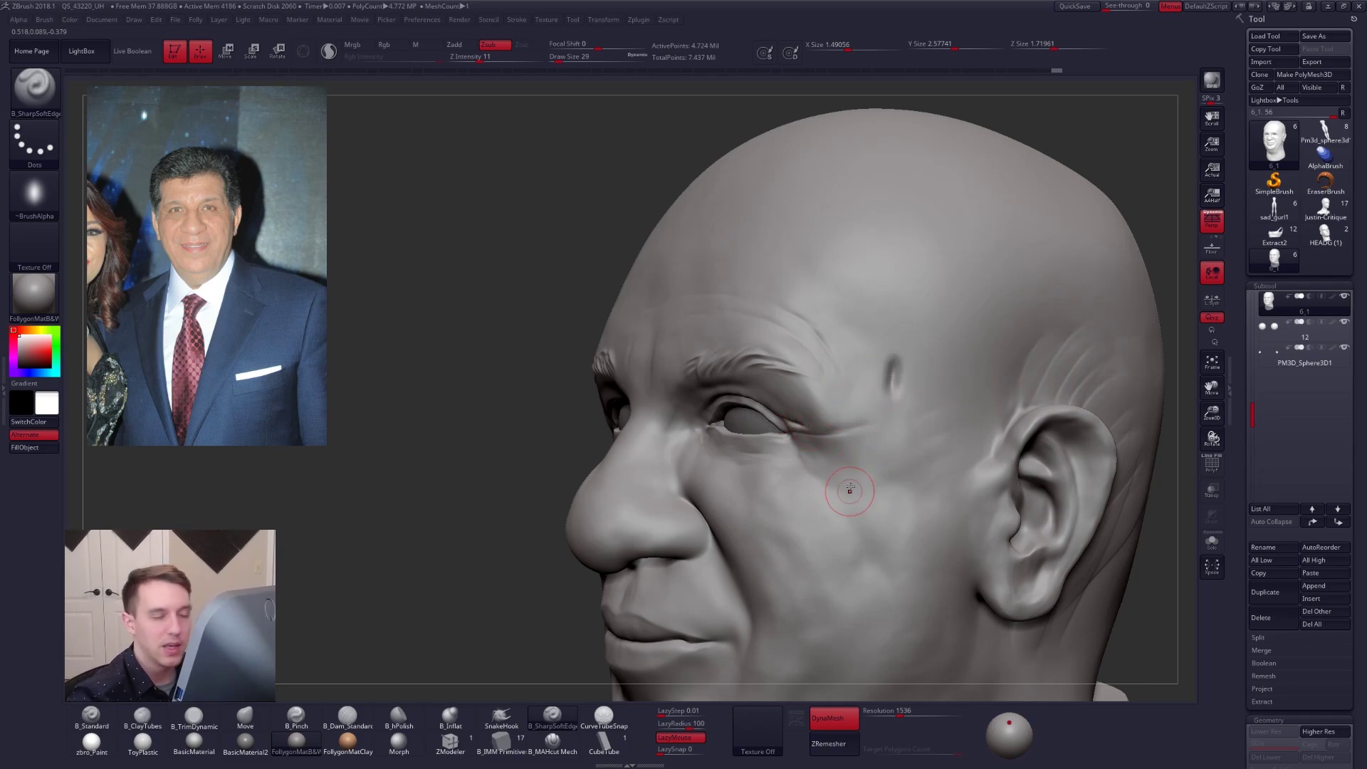
Step: Clear the short temple stroke and try a long curved SharpSoftEdge crease from the temple down to the cheekbone
{"action": "left_click_drag", "start_coordinate": [885, 382], "coordinate": [909, 384], "text": "shift"}
{"action": "key", "text": "space"}
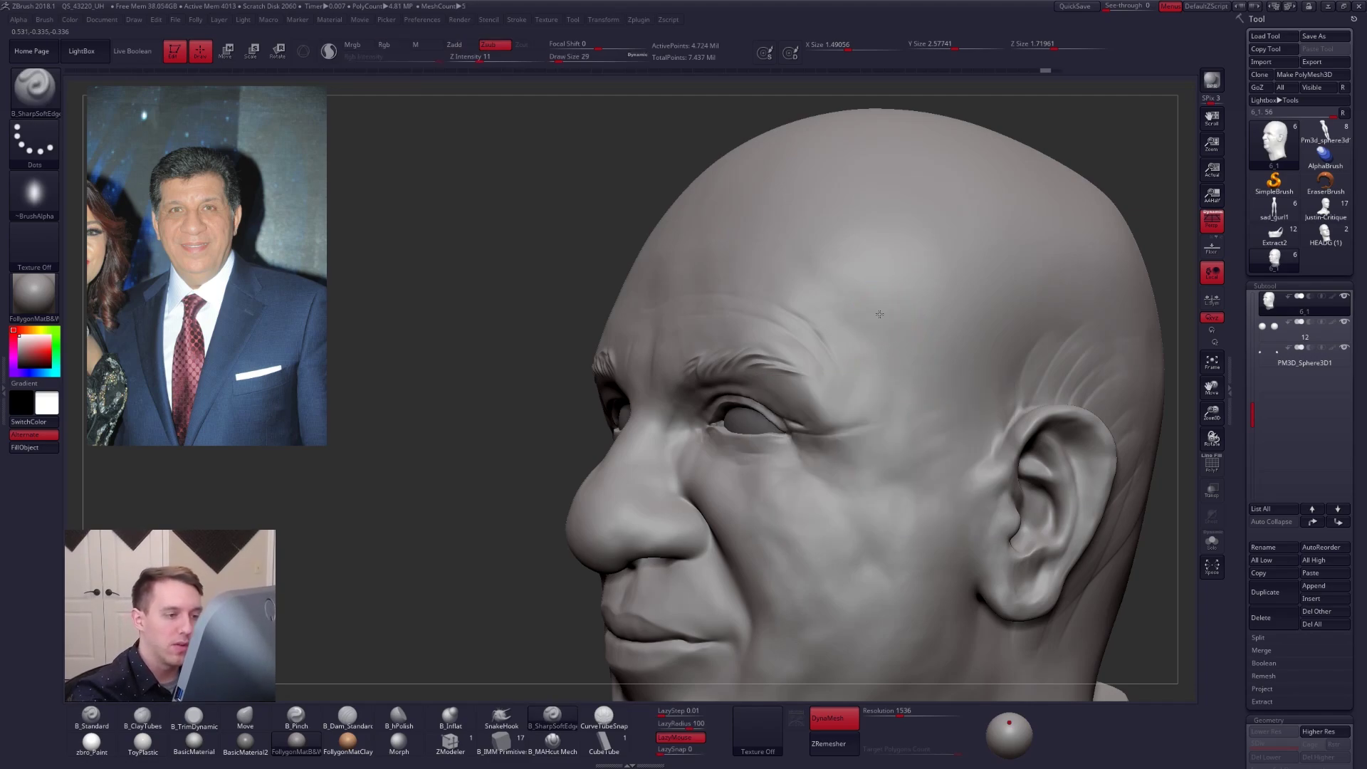
{"action": "mouse_move", "coordinate": [917, 353]}
{"action": "left_mouse_down"}
{"action": "mouse_move", "coordinate": [906, 421]}
{"action": "mouse_move", "coordinate": [872, 480]}
{"action": "left_mouse_up"}
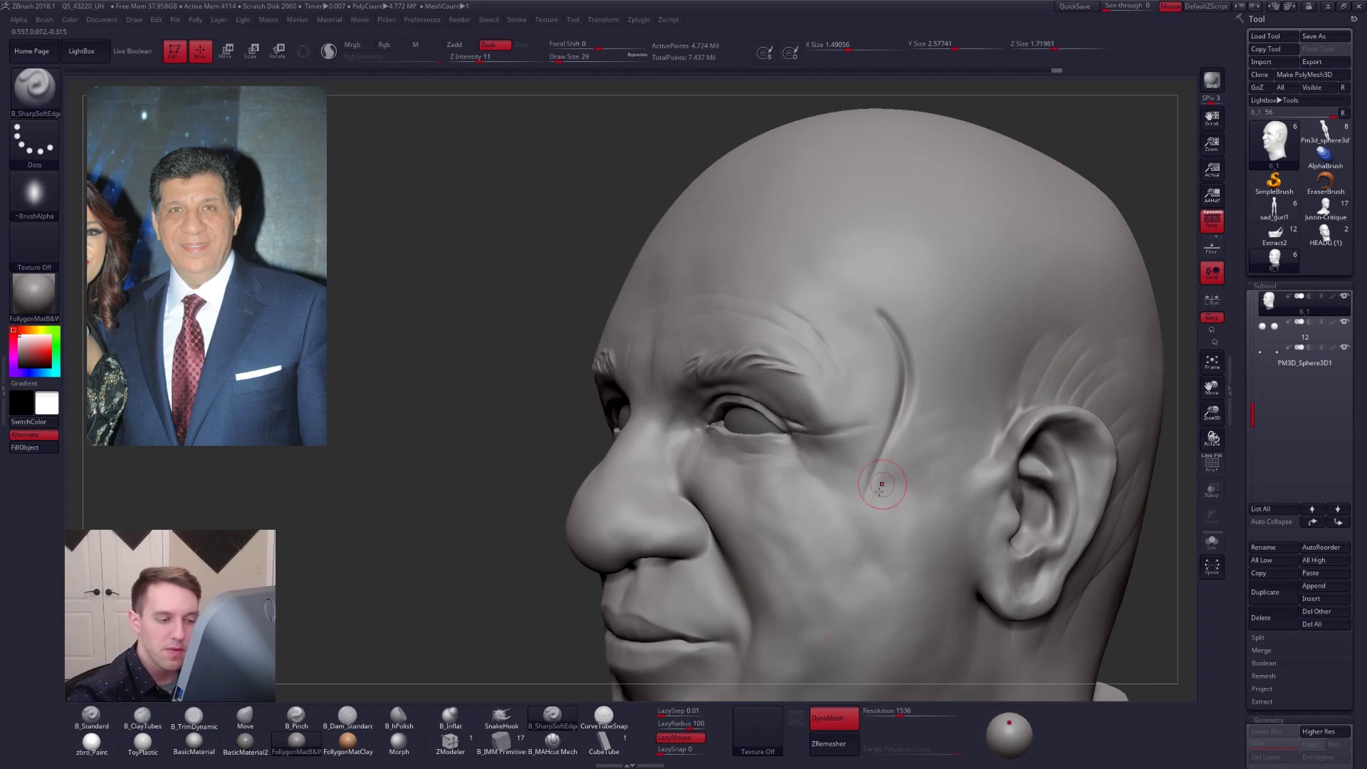
{"action": "key", "text": "ctrl"}
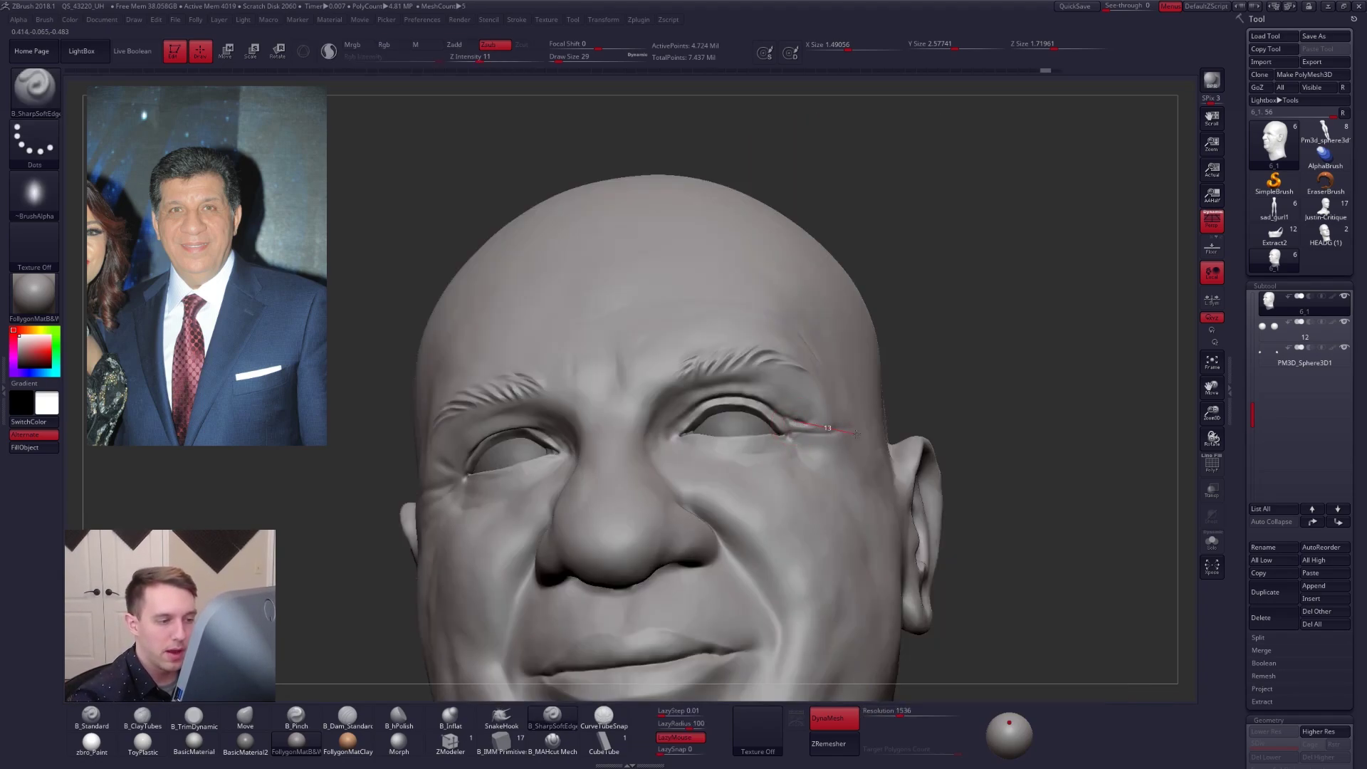
Step: Sculpt crow's-feet folds running outward from the outer eye corner, using ClayTubes at draw size 21
{"action": "left_click_drag", "start_coordinate": [872, 431], "coordinate": [846, 441]}
{"action": "key", "text": "space"}
{"action": "key", "text": "2"}
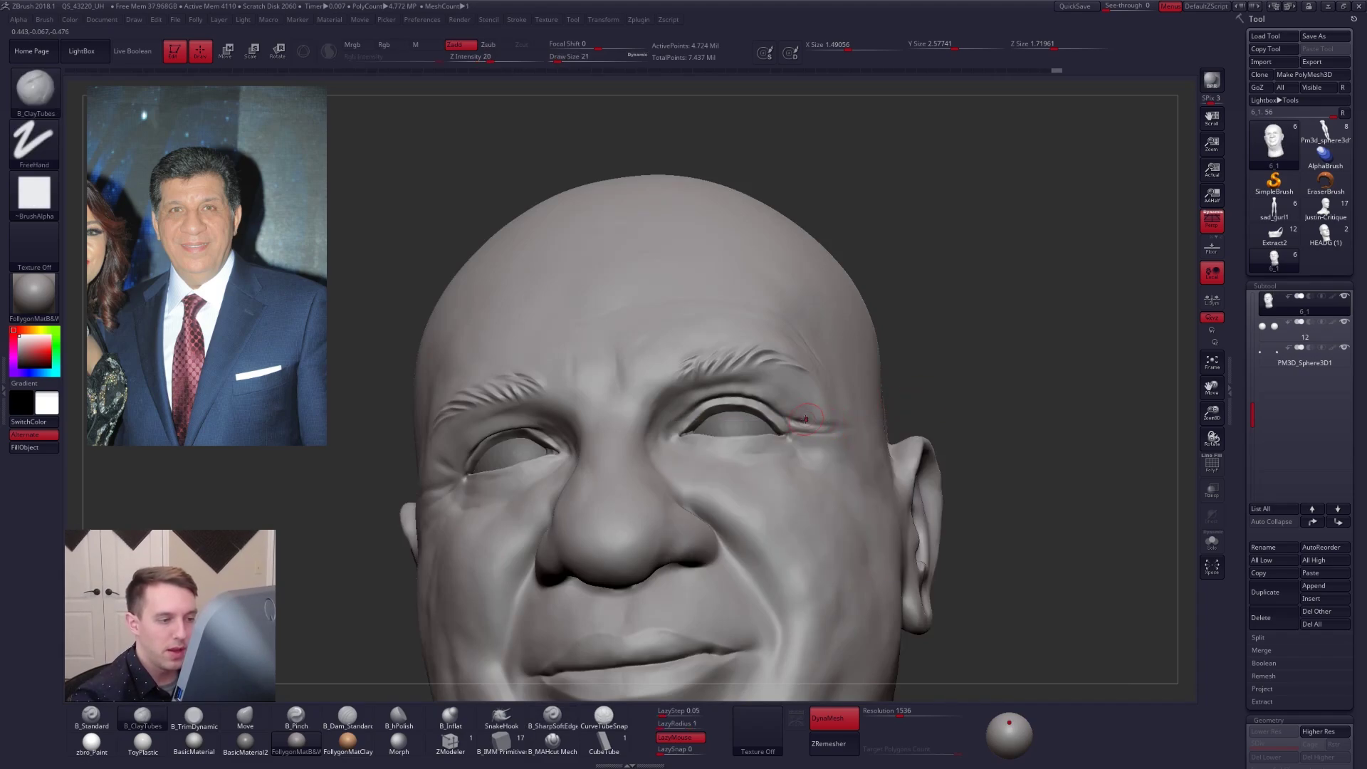
{"action": "key", "text": "shift"}
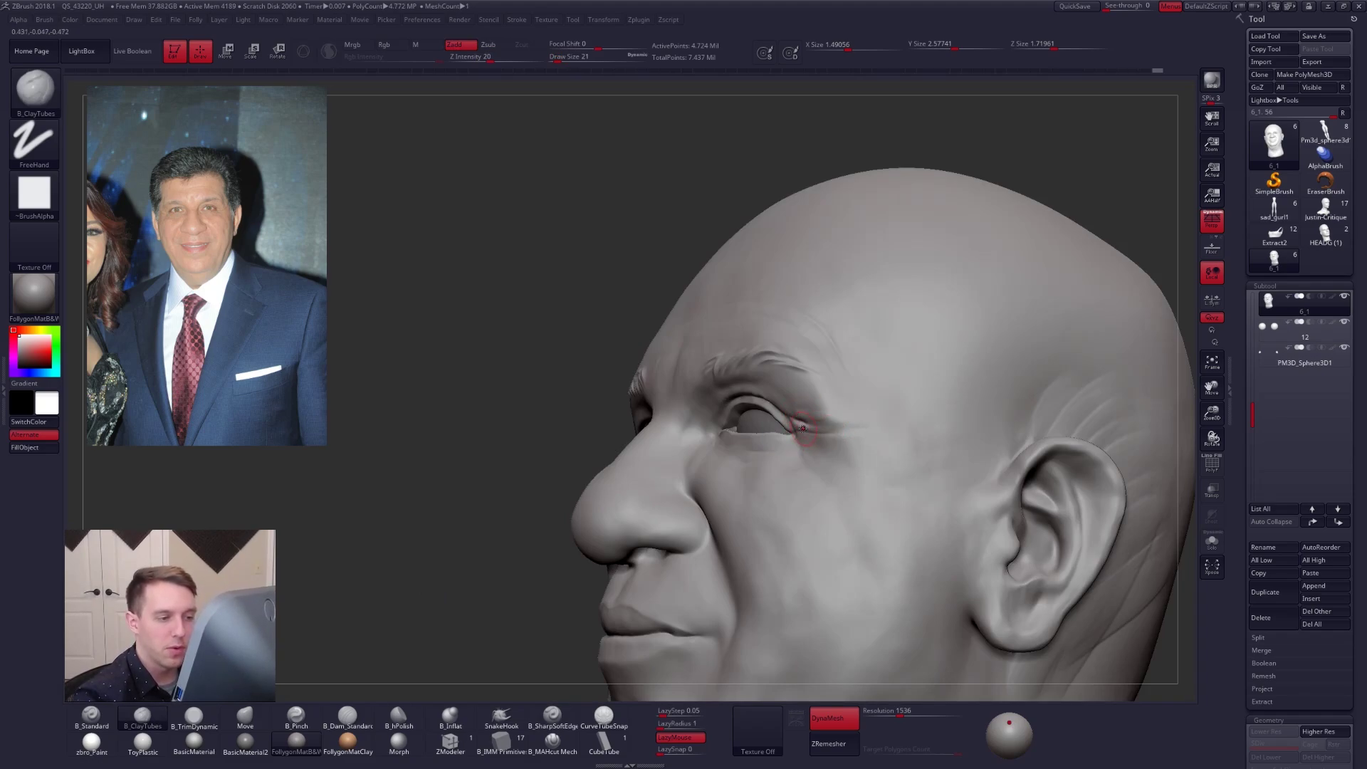
{"action": "left_click_drag", "start_coordinate": [855, 421], "coordinate": [865, 419]}
{"action": "left_click_drag", "start_coordinate": [799, 433], "coordinate": [870, 420]}
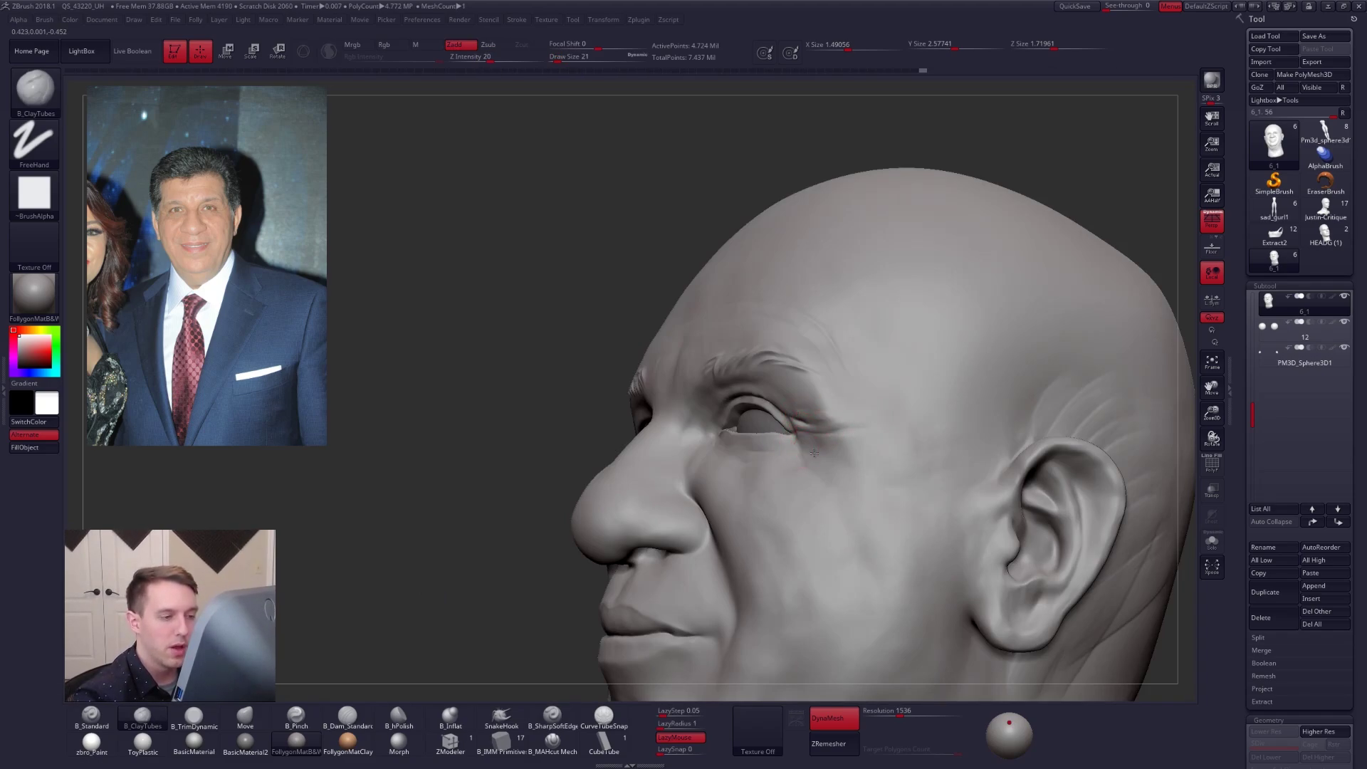
Step: Refine the crow's-feet folds with ClayTubes at draw size 12 and sharpen their creases with the MAHcut Mech brush
{"action": "right_click_drag", "start_coordinate": [814, 453], "coordinate": [800, 442]}
{"action": "left_click_drag", "start_coordinate": [832, 443], "coordinate": [819, 462]}
{"action": "key", "text": "space"}
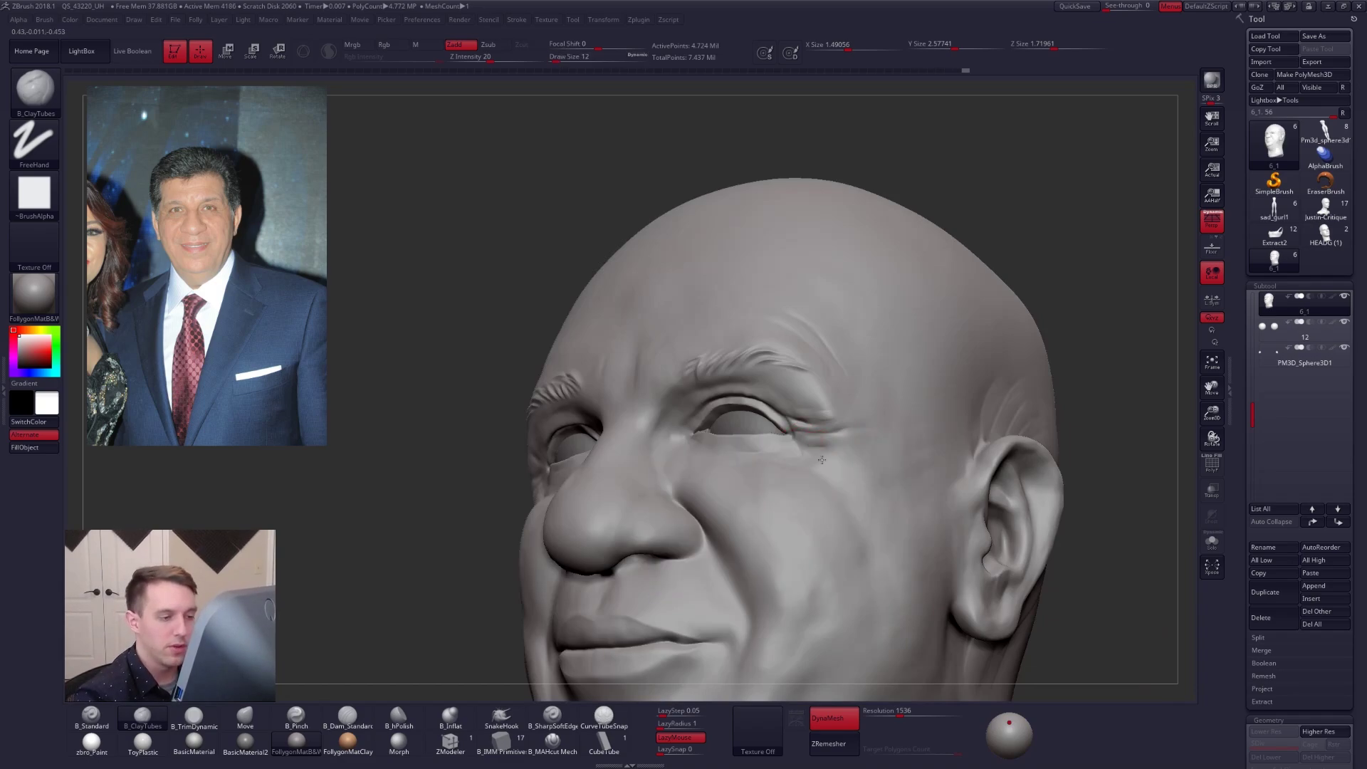
{"action": "right_click_drag", "start_coordinate": [822, 460], "coordinate": [804, 440], "text": "ctrl"}
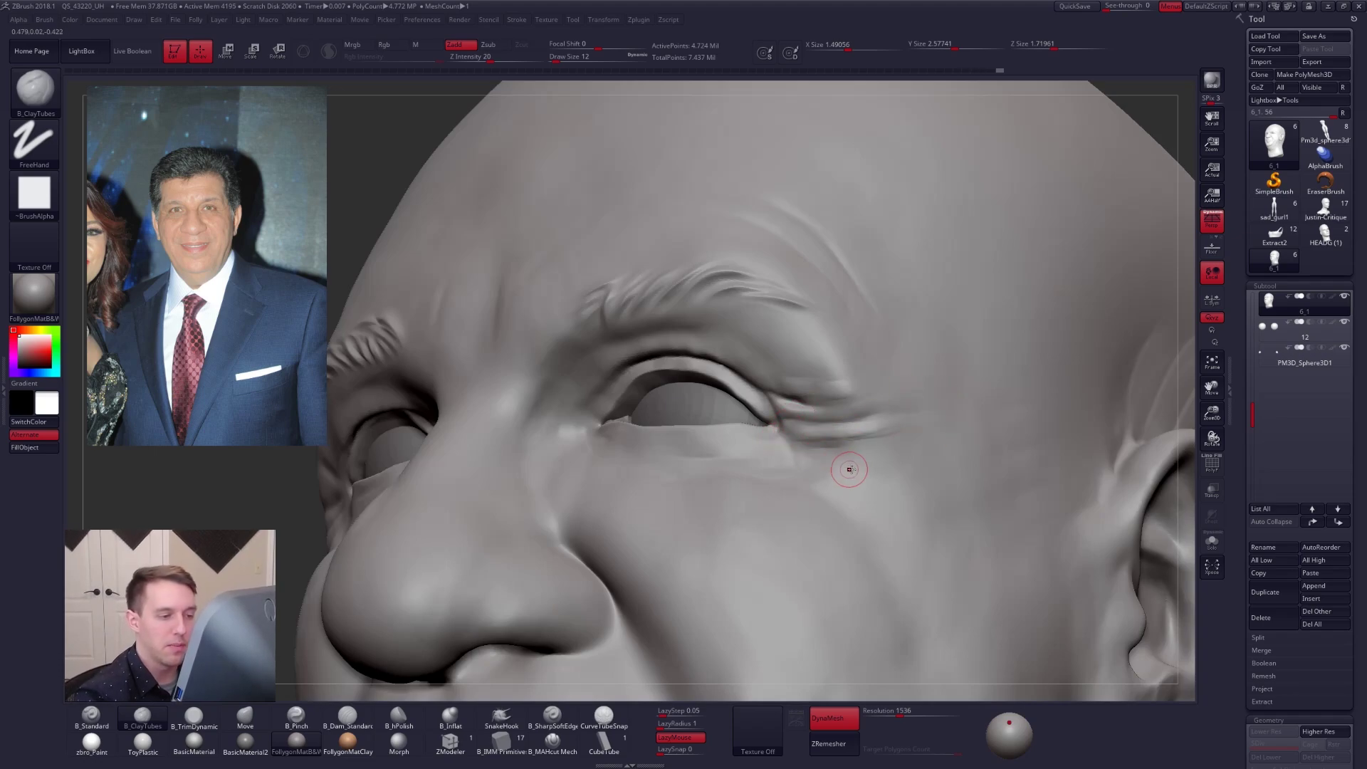
{"action": "mouse_move", "coordinate": [688, 435]}
{"action": "right_mouse_down", "text": "ctrl"}
{"action": "mouse_move", "coordinate": [861, 472]}
{"action": "mouse_move", "coordinate": [807, 448]}
{"action": "mouse_move", "coordinate": [858, 474]}
{"action": "mouse_move", "coordinate": [837, 446]}
{"action": "mouse_move", "coordinate": [796, 438]}
{"action": "right_mouse_up", "text": "ctrl"}
{"action": "left_click", "coordinate": [554, 744]}
{"action": "mouse_move", "coordinate": [893, 426]}
{"action": "left_mouse_down"}
{"action": "mouse_move", "coordinate": [820, 453]}
{"action": "mouse_move", "coordinate": [890, 436]}
{"action": "left_mouse_up"}
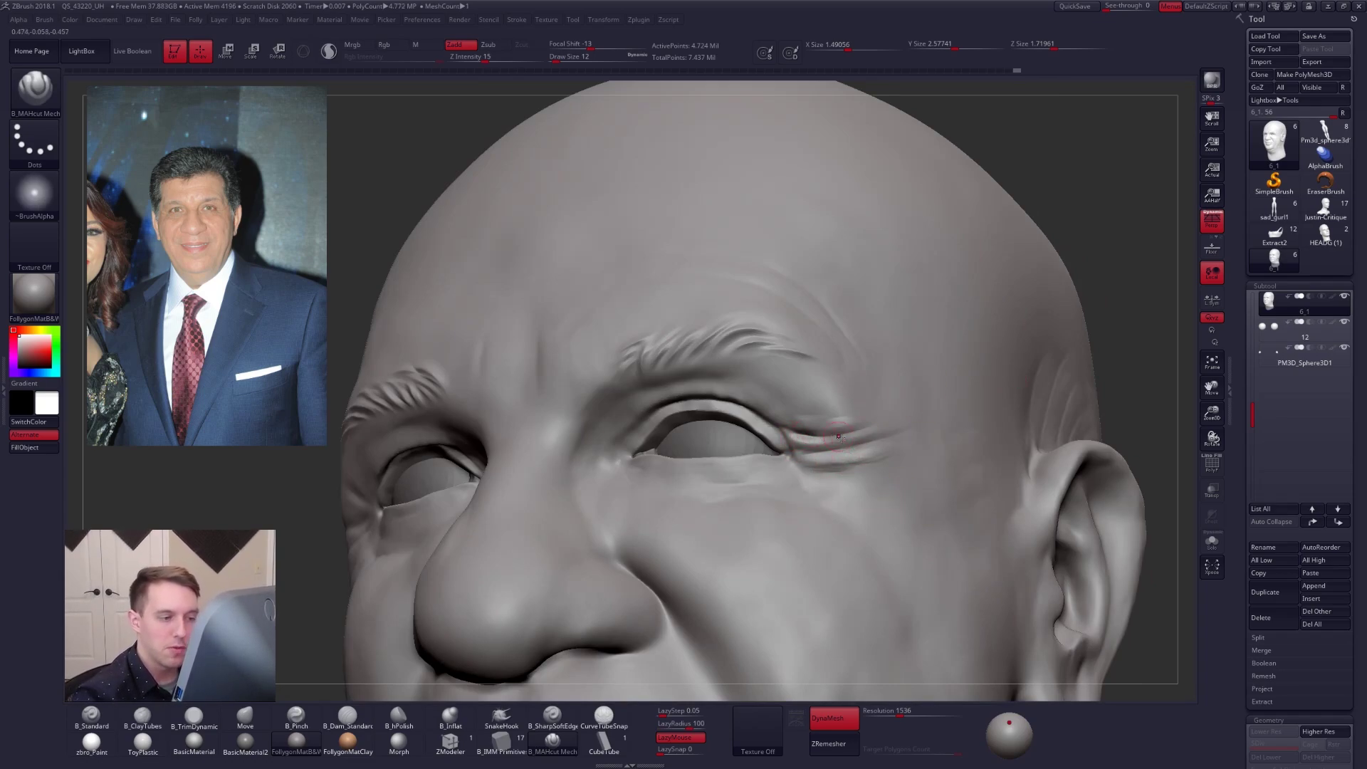
Step: Make the torso the active subtool and hide the shirt collar subtool
{"action": "scroll", "coordinate": [791, 425], "scroll_direction": "down", "scroll_amount": 5}
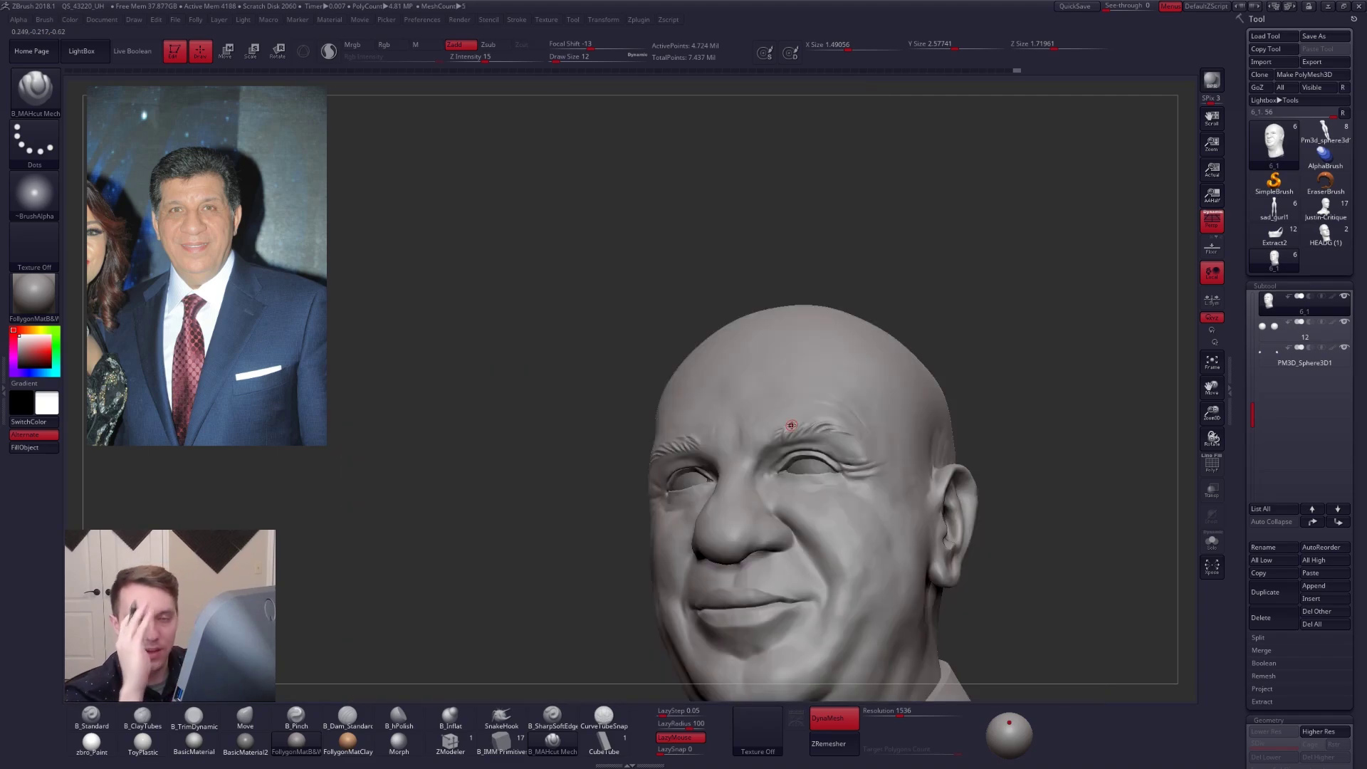
{"action": "mouse_move", "coordinate": [875, 533]}
{"action": "right_mouse_down"}
{"action": "mouse_move", "coordinate": [1032, 589]}
{"action": "mouse_move", "coordinate": [1045, 633]}
{"action": "mouse_move", "coordinate": [979, 528]}
{"action": "right_mouse_up"}
{"action": "right_click_drag", "start_coordinate": [1005, 638], "coordinate": [983, 584], "text": "alt"}
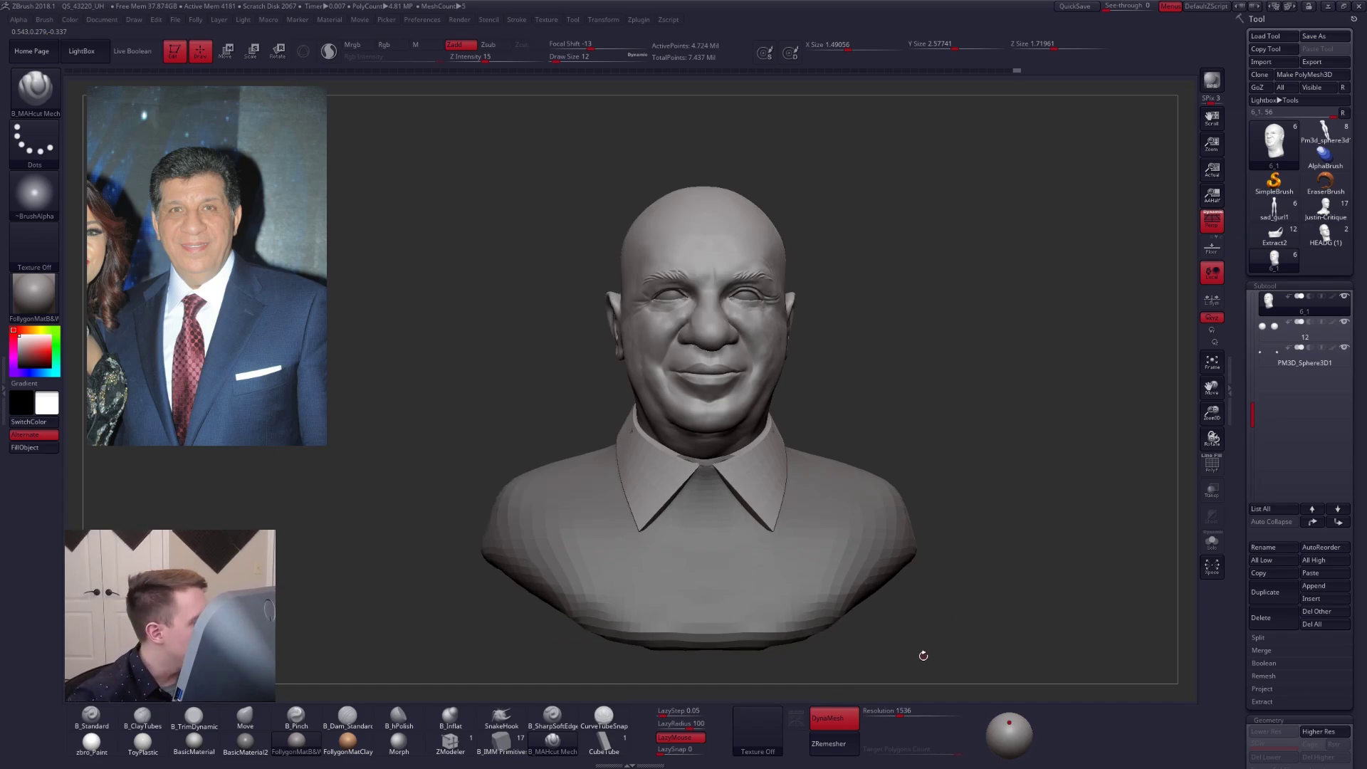
{"action": "left_click", "coordinate": [815, 558], "text": "alt"}
{"action": "key", "text": "alt+s"}
{"action": "right_click_drag", "start_coordinate": [854, 558], "coordinate": [964, 598]}
{"action": "key", "text": "alt+s"}
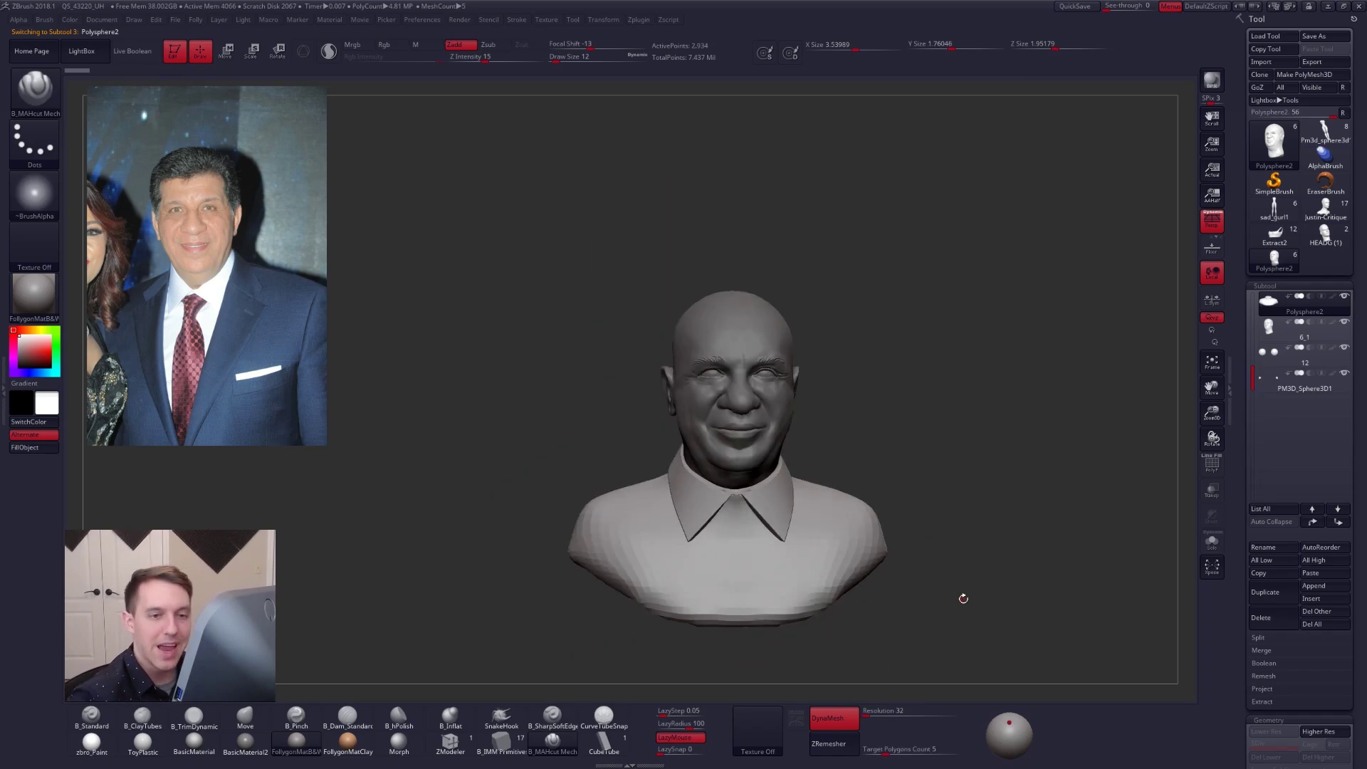
{"action": "left_click_drag", "start_coordinate": [1252, 365], "coordinate": [1253, 305]}
{"action": "left_click", "coordinate": [1345, 322]}
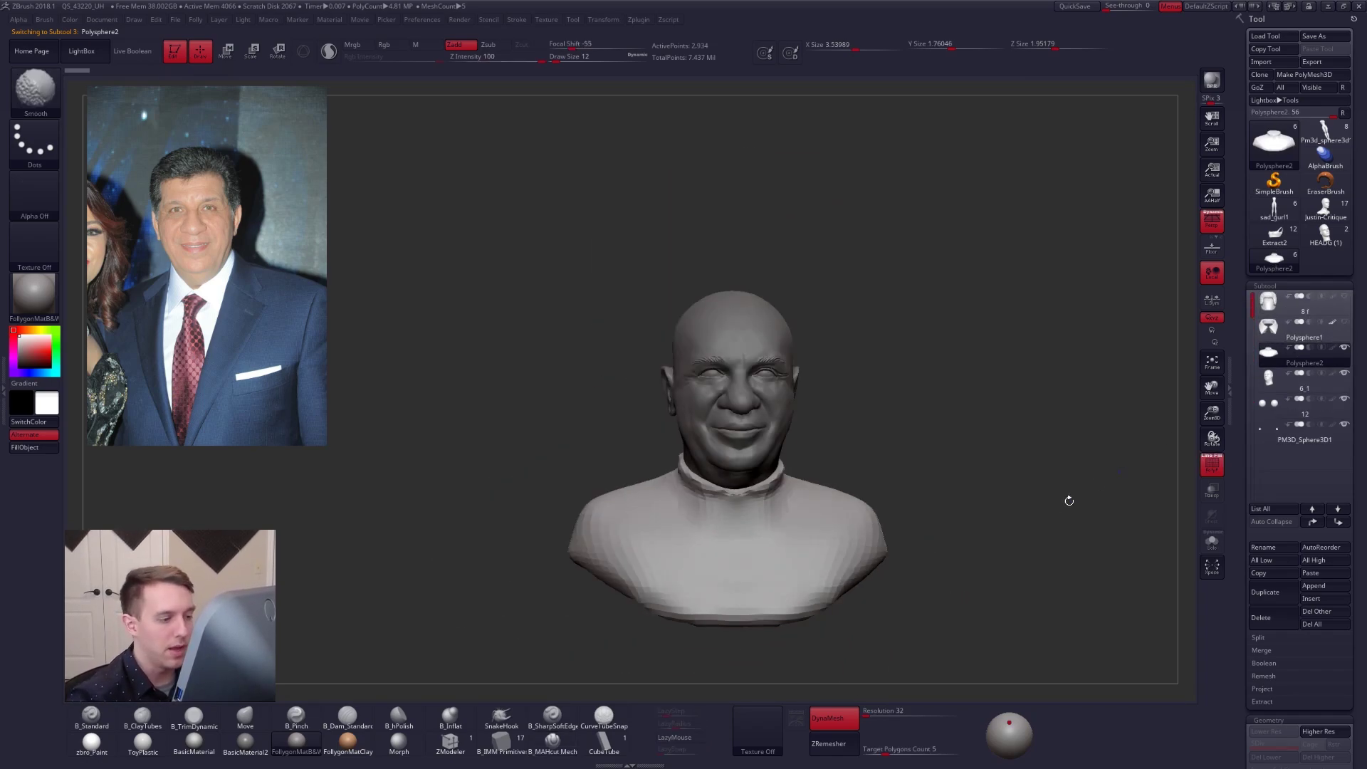
Step: Try slicing off the torso's raised neckline from the side view with the SliceCurve brush
{"action": "key", "text": "shift+f"}
{"action": "key", "text": "shift+f"}
{"action": "right_click_drag", "start_coordinate": [906, 558], "coordinate": [913, 577]}
{"action": "key", "text": "ctrl"}
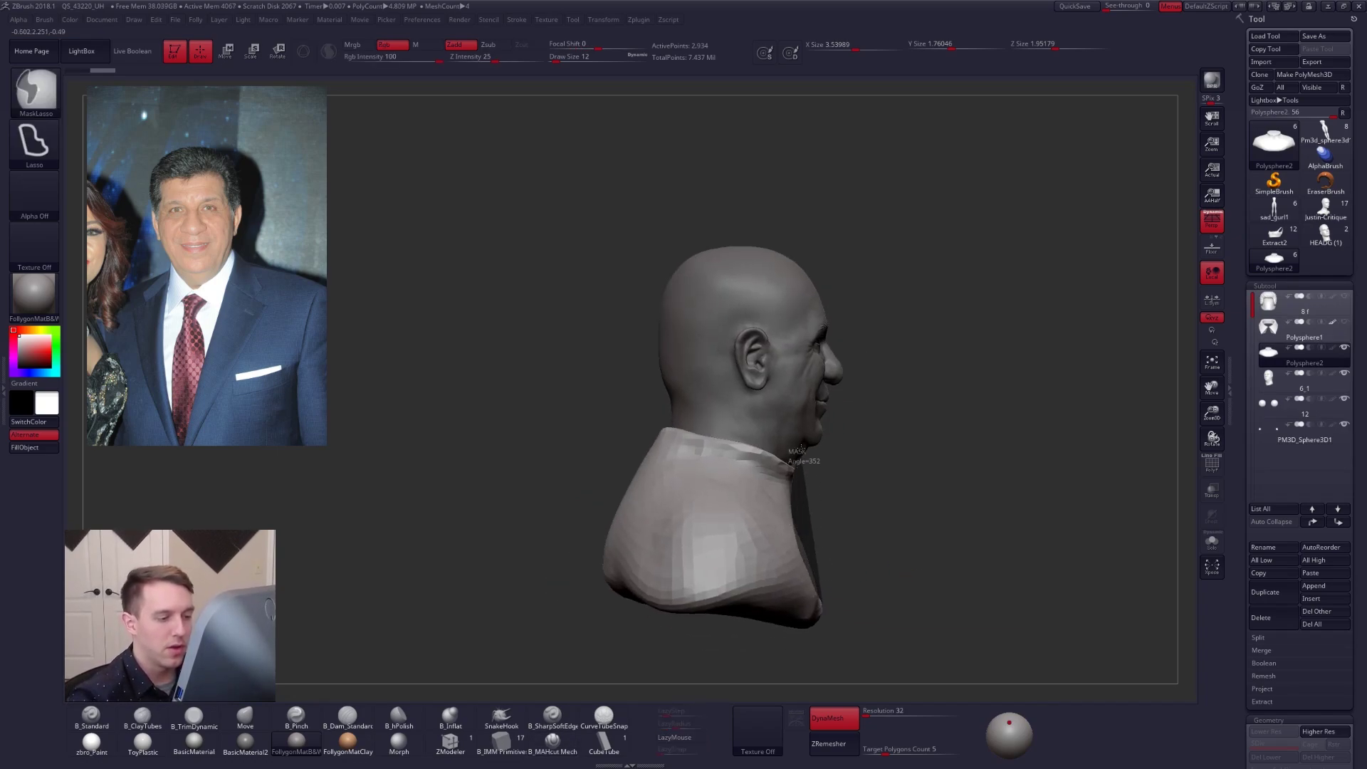
{"action": "left_click_drag", "start_coordinate": [801, 449], "coordinate": [804, 467], "text": "ctrl"}
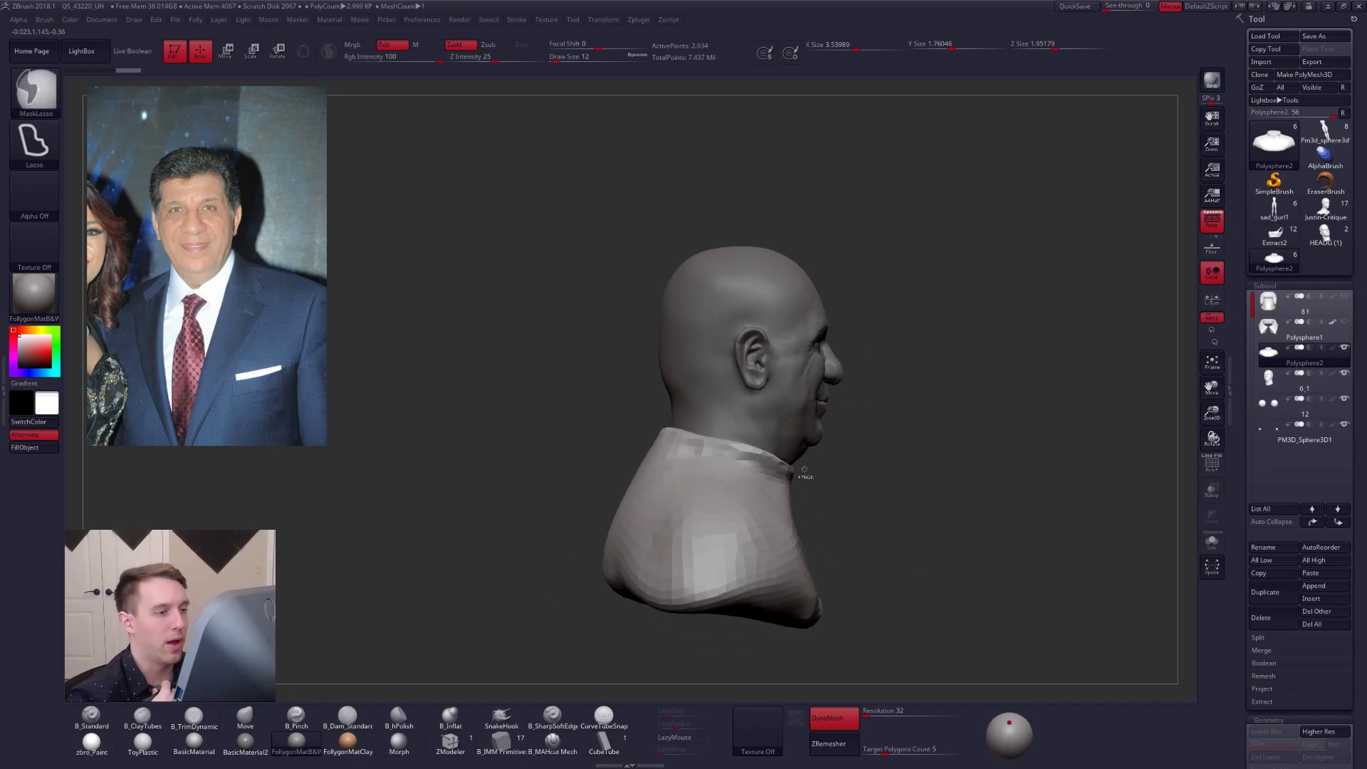
{"action": "key", "text": "space"}
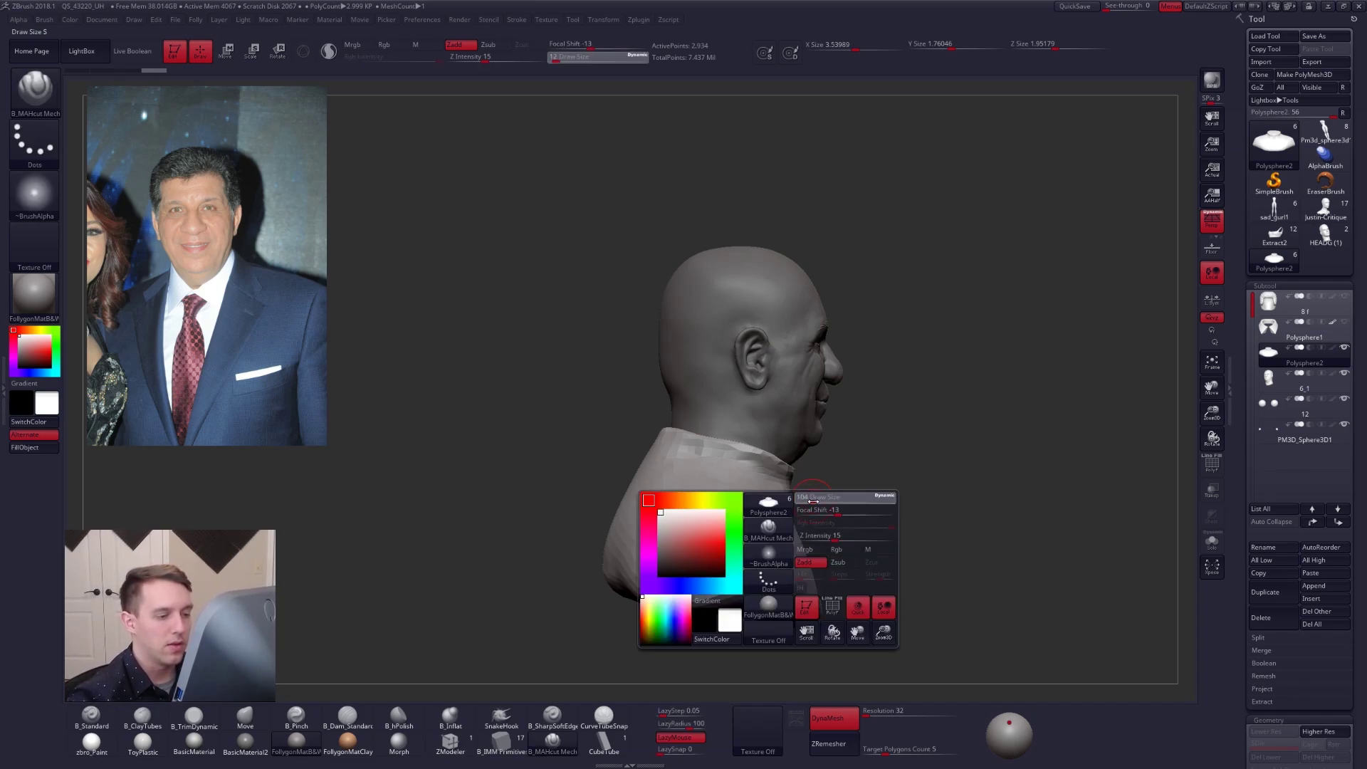
{"action": "key", "text": "space"}
{"action": "left_click", "coordinate": [862, 492], "text": "ctrl+shift"}
{"action": "key", "text": "space"}
{"action": "left_click", "coordinate": [831, 714]}
{"action": "left_click_drag", "start_coordinate": [613, 430], "coordinate": [851, 502], "text": "ctrl+shift"}
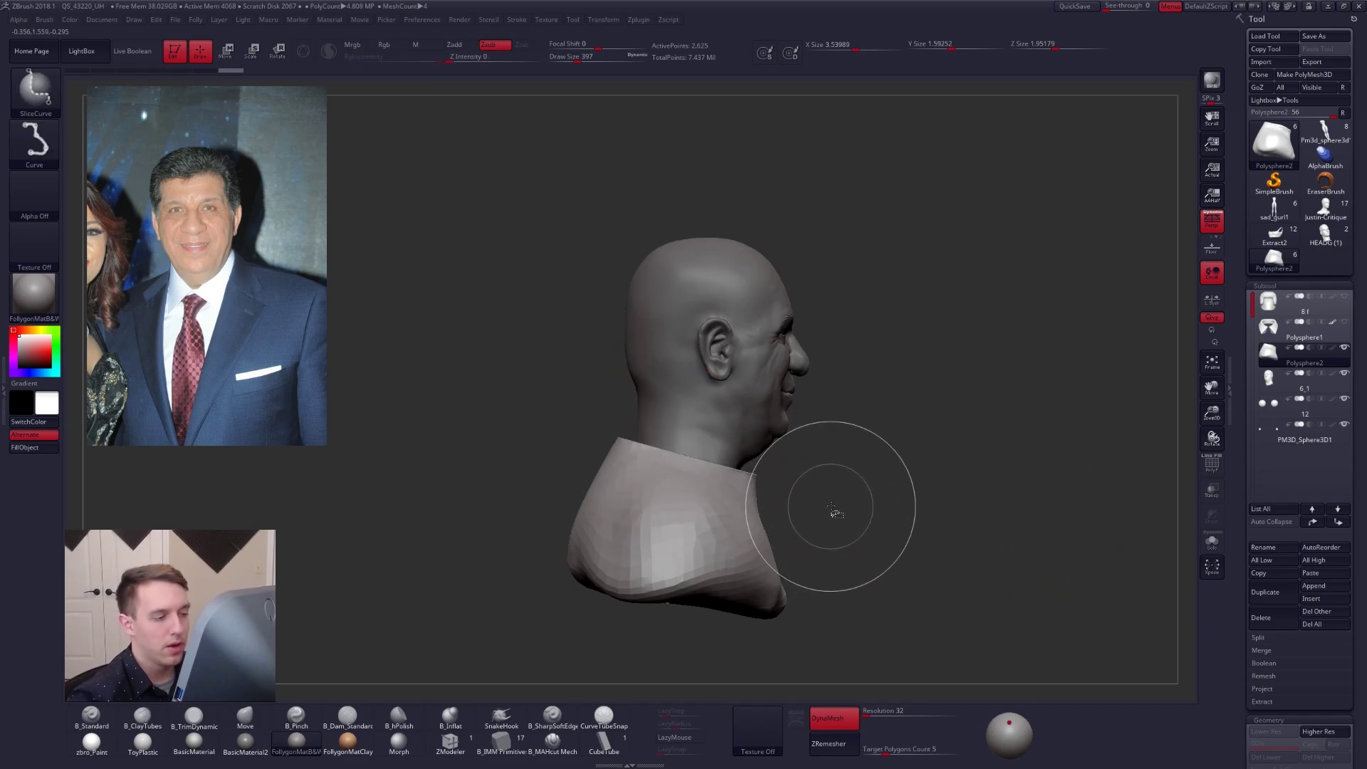
Step: Try reshaping the cut neckline around the neck with the Move brush, reducing the draw size to 279
{"action": "key", "text": "space"}
{"action": "mouse_move", "coordinate": [912, 425]}
{"action": "left_mouse_down"}
{"action": "mouse_move", "coordinate": [929, 471]}
{"action": "mouse_move", "coordinate": [883, 520]}
{"action": "mouse_move", "coordinate": [810, 503]}
{"action": "mouse_move", "coordinate": [717, 558]}
{"action": "mouse_move", "coordinate": [748, 580]}
{"action": "mouse_move", "coordinate": [701, 565]}
{"action": "left_mouse_up"}
{"action": "key", "text": "space"}
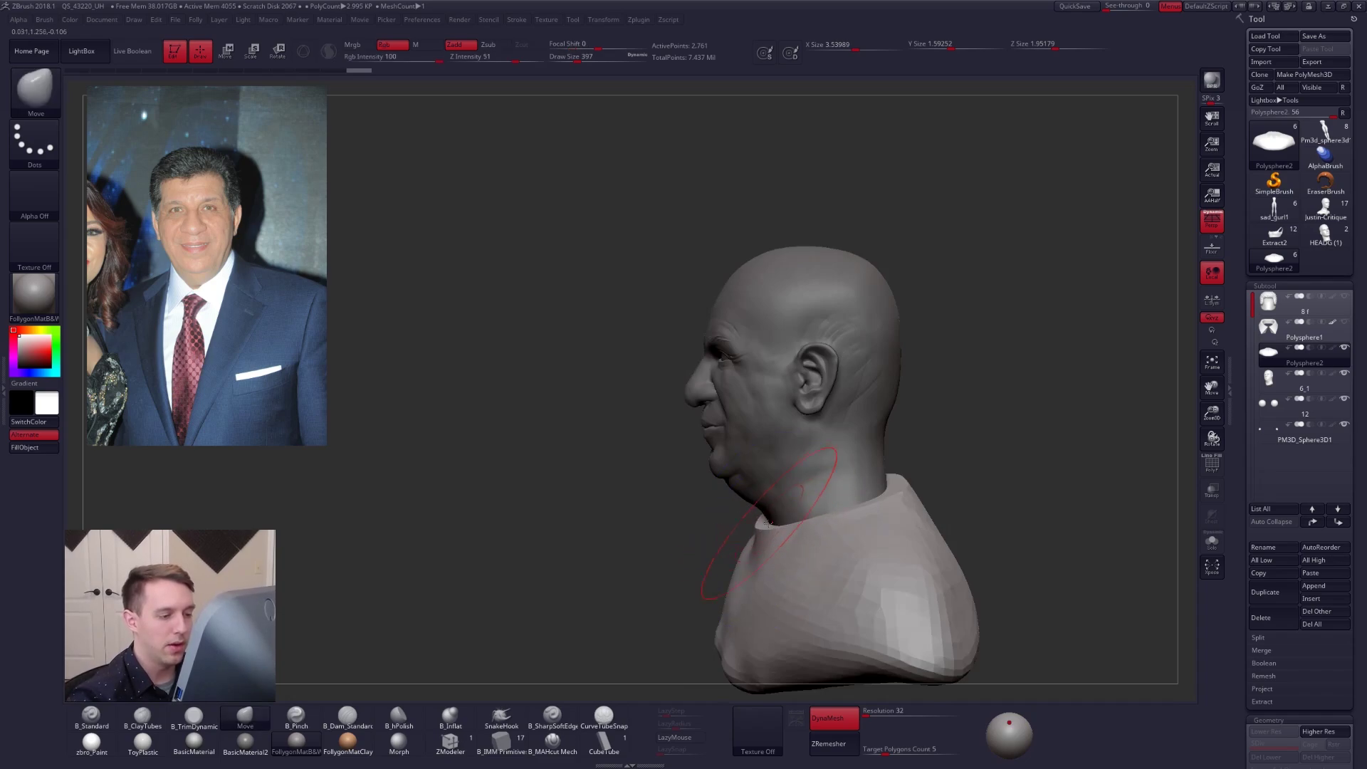
{"action": "left_click_drag", "start_coordinate": [895, 482], "coordinate": [812, 517]}
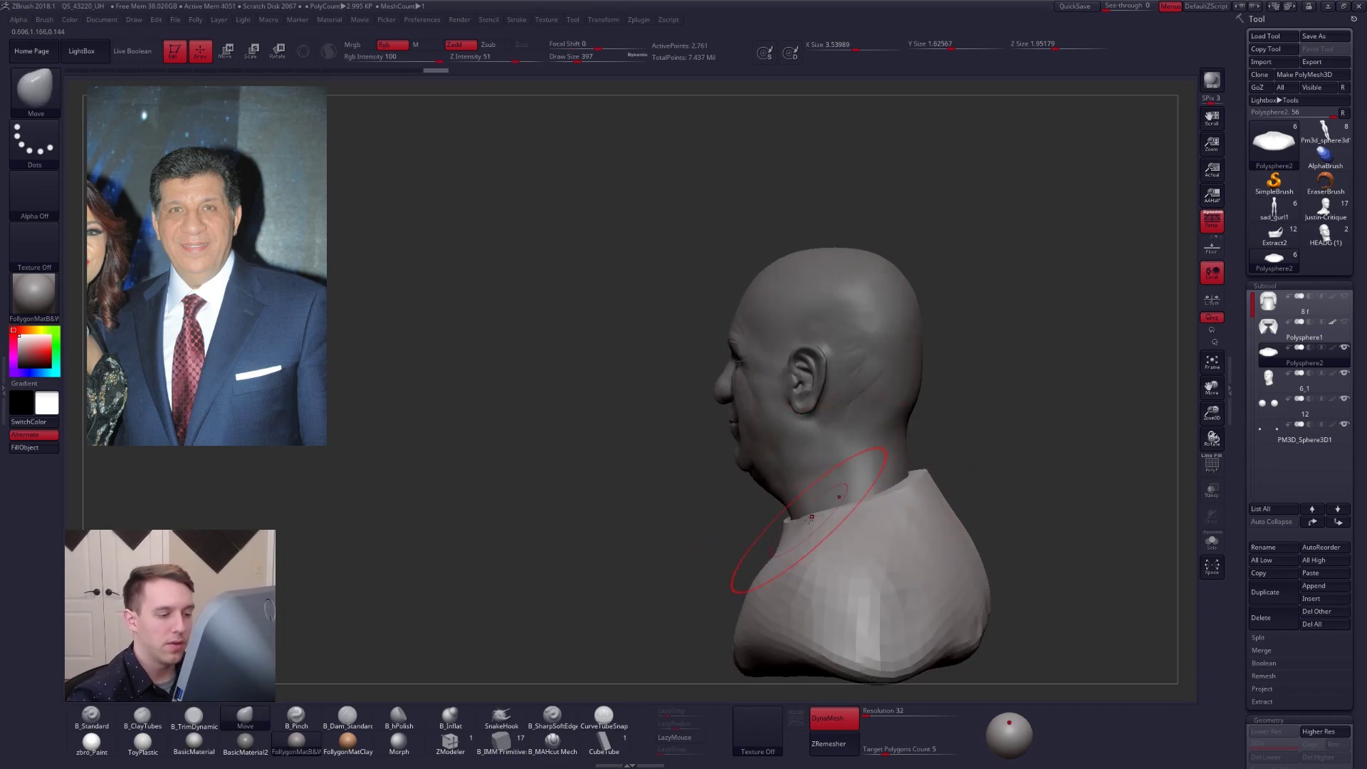
{"action": "right_click_drag", "start_coordinate": [814, 526], "coordinate": [849, 540]}
{"action": "key", "text": "space"}
{"action": "left_click_drag", "start_coordinate": [819, 555], "coordinate": [799, 557]}
{"action": "mouse_move", "coordinate": [768, 572]}
{"action": "right_mouse_down", "text": "alt"}
{"action": "mouse_move", "coordinate": [765, 538]}
{"action": "mouse_move", "coordinate": [840, 534]}
{"action": "right_mouse_up", "text": "alt"}
{"action": "mouse_move", "coordinate": [760, 511]}
{"action": "right_mouse_down", "text": "alt"}
{"action": "mouse_move", "coordinate": [803, 522]}
{"action": "mouse_move", "coordinate": [821, 479]}
{"action": "right_mouse_up", "text": "alt"}
{"action": "left_click_drag", "start_coordinate": [877, 462], "coordinate": [876, 453]}
{"action": "right_click_drag", "start_coordinate": [825, 461], "coordinate": [769, 472]}
{"action": "key", "text": "ctrl"}
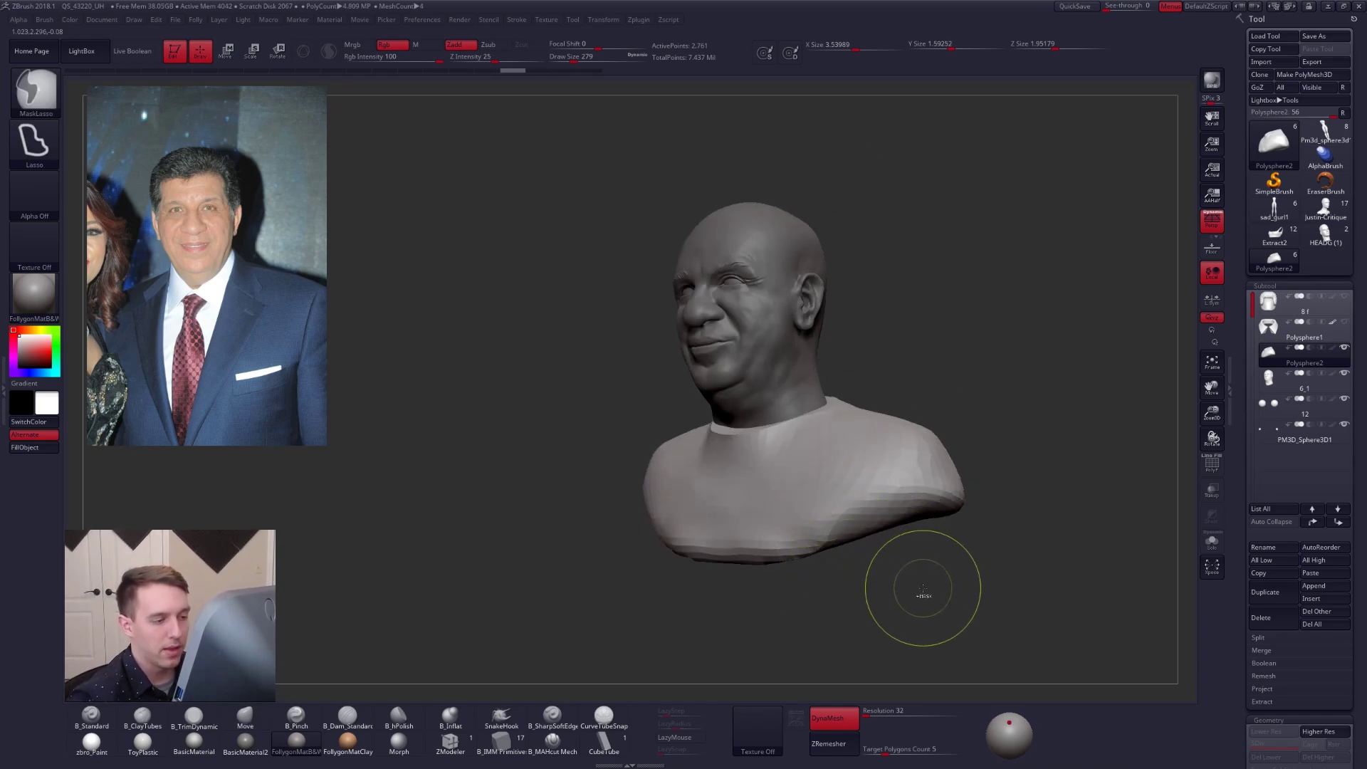
Step: Undo the neckline slice and the Move brush changes on the torso
{"action": "key", "text": "ctrl+z"}
{"action": "key", "text": "ctrl+z"}
{"action": "key", "text": "ctrl+z"}
{"action": "key", "text": "ctrl+z"}
{"action": "key", "text": "ctrl+z"}
{"action": "key", "text": "ctrl+z"}
{"action": "key", "text": "ctrl+z"}
Step: Fill and smooth the torso's uneven neckline around the neck with ClayTubes at draw size 350
{"action": "key", "text": "2"}
{"action": "key", "text": "s"}
{"action": "left_click_drag", "start_coordinate": [734, 457], "coordinate": [755, 459]}
{"action": "right_click_drag", "start_coordinate": [755, 459], "coordinate": [787, 533]}
{"action": "key", "text": "alt+s"}
{"action": "mouse_move", "coordinate": [720, 342]}
{"action": "left_mouse_down", "text": "shift"}
{"action": "mouse_move", "coordinate": [748, 349]}
{"action": "mouse_move", "coordinate": [735, 391]}
{"action": "left_mouse_up", "text": "shift"}
{"action": "right_click_drag", "start_coordinate": [736, 390], "coordinate": [746, 421]}
{"action": "key", "text": "alt+s"}
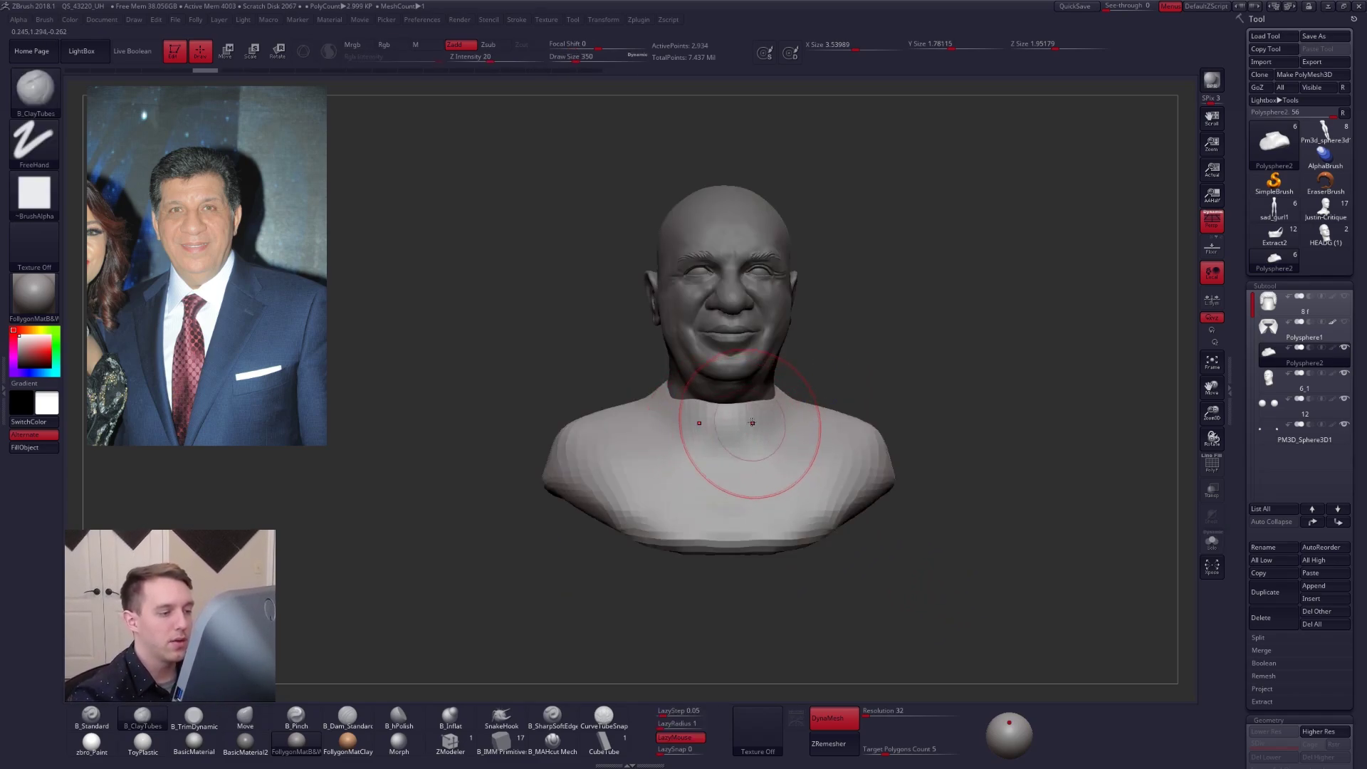
Step: Isolate the torso and adjust the front edge of its neckline with the Move brush
{"action": "right_click_drag", "start_coordinate": [769, 523], "coordinate": [708, 477]}
{"action": "right_click_drag", "start_coordinate": [751, 527], "coordinate": [755, 438]}
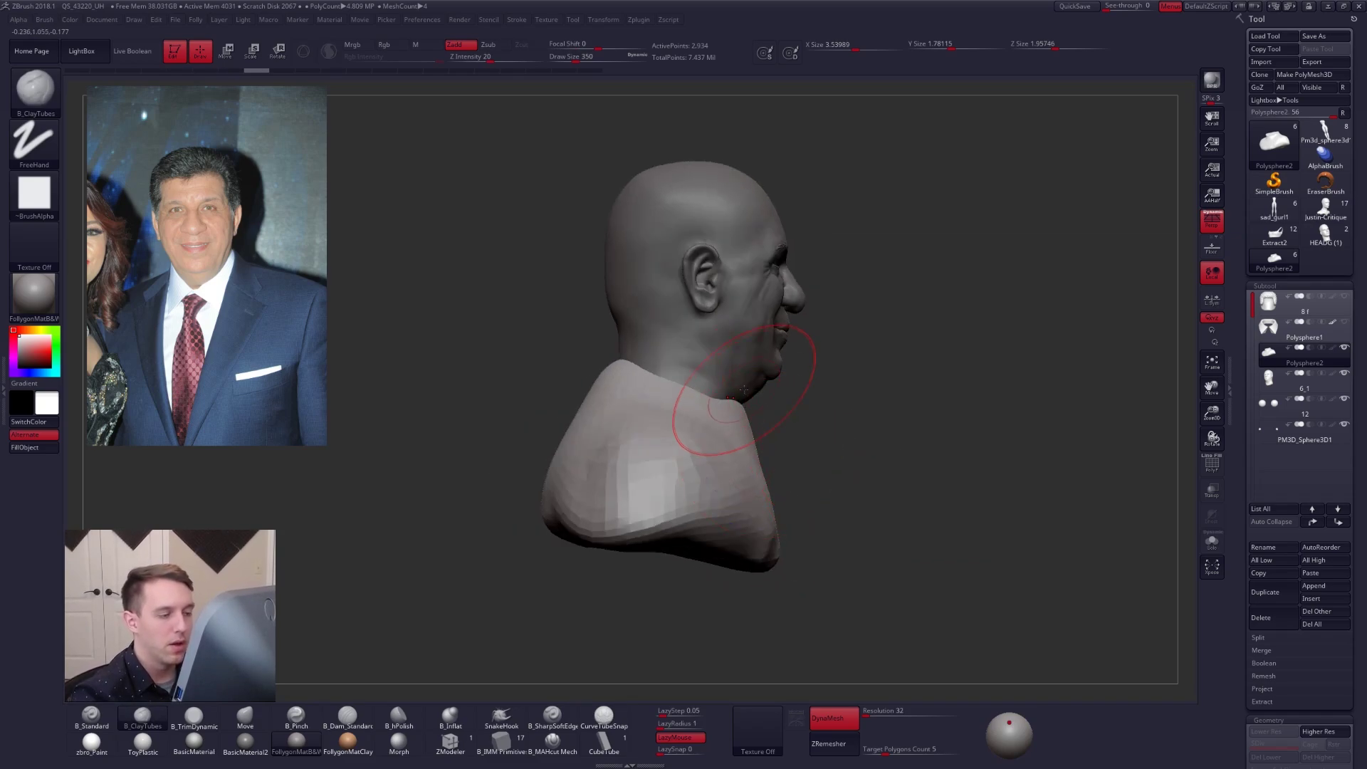
{"action": "key", "text": "b"}
{"action": "key", "text": "m"}
{"action": "key", "text": "v"}
{"action": "mouse_move", "coordinate": [824, 626]}
{"action": "right_mouse_down"}
{"action": "mouse_move", "coordinate": [738, 509]}
{"action": "mouse_move", "coordinate": [769, 428]}
{"action": "right_mouse_up"}
{"action": "left_click", "coordinate": [1212, 541]}
{"action": "left_click_drag", "start_coordinate": [769, 387], "coordinate": [772, 373]}
{"action": "mouse_move", "coordinate": [772, 372]}
{"action": "right_mouse_down"}
{"action": "mouse_move", "coordinate": [772, 491]}
{"action": "mouse_move", "coordinate": [710, 565]}
{"action": "right_mouse_up"}
Step: Flatten the top of the isolated torso where the neck enters, using TrimDynamic at draw size 414
{"action": "key", "text": "b"}
{"action": "key", "text": "t"}
{"action": "key", "text": "d"}
{"action": "key", "text": "space"}
{"action": "left_click_drag", "start_coordinate": [764, 492], "coordinate": [767, 491]}
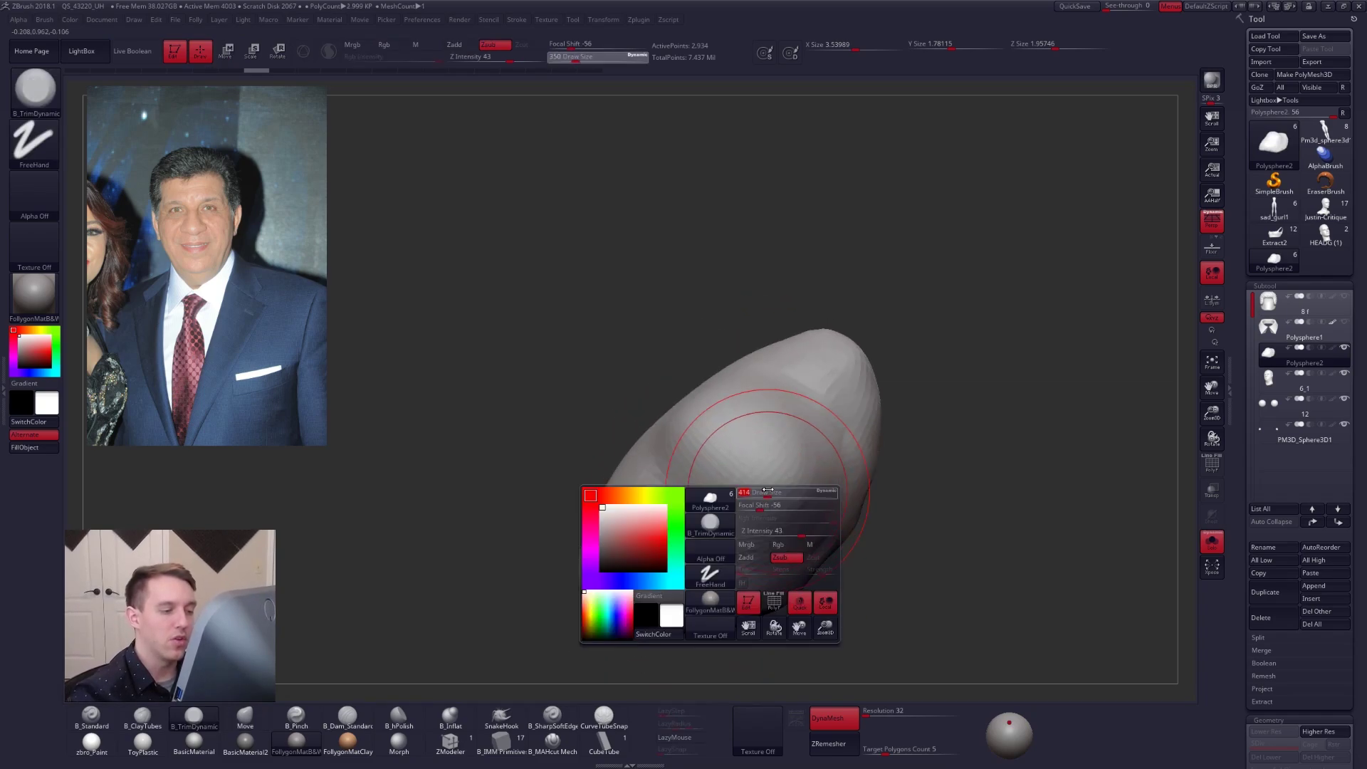
{"action": "left_click_drag", "start_coordinate": [742, 431], "coordinate": [743, 436]}
{"action": "right_click_drag", "start_coordinate": [762, 498], "coordinate": [812, 409]}
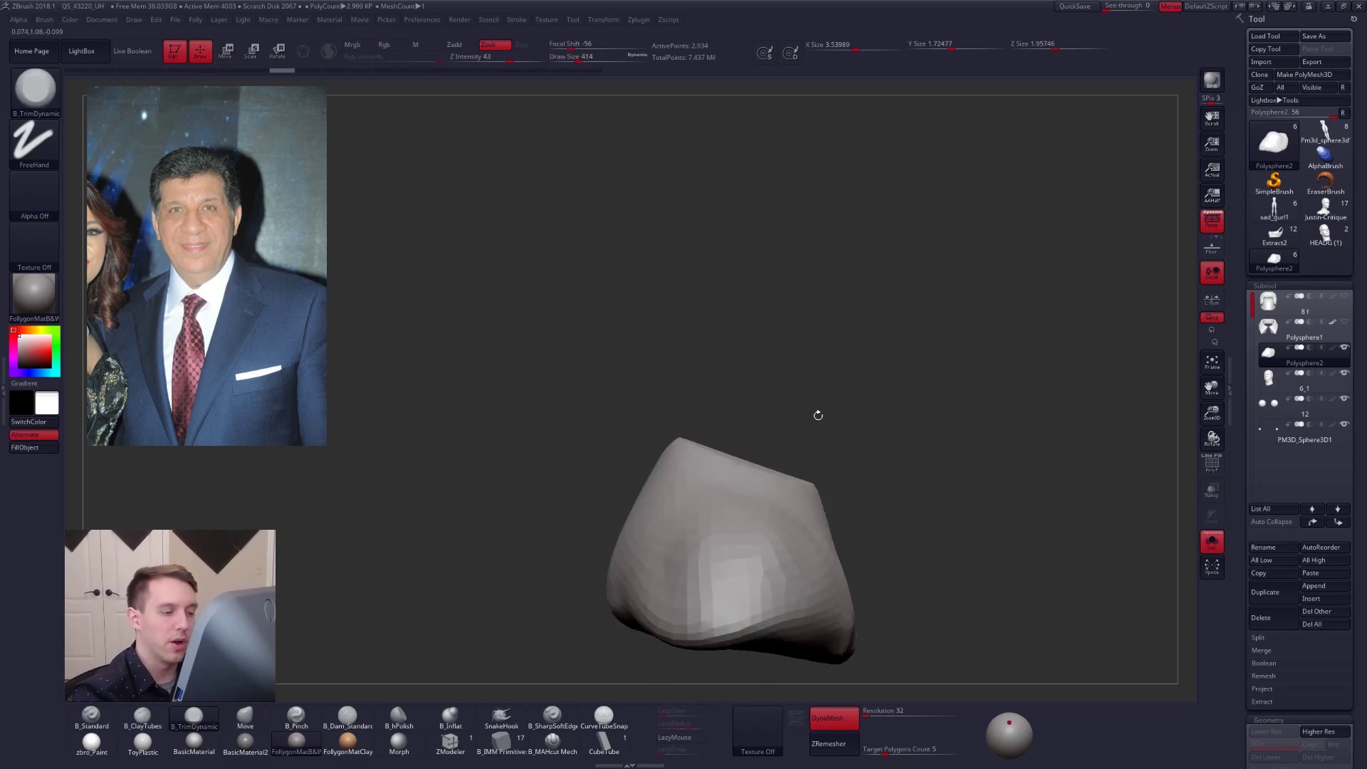
Step: Show the whole bust again and even out the torso with TrimDynamic at draw size 265
{"action": "left_click", "coordinate": [963, 569]}
{"action": "mouse_move", "coordinate": [976, 601]}
{"action": "right_mouse_down"}
{"action": "mouse_move", "coordinate": [947, 605]}
{"action": "mouse_move", "coordinate": [900, 560]}
{"action": "right_mouse_up"}
{"action": "key", "text": "space"}
{"action": "left_click_drag", "start_coordinate": [867, 467], "coordinate": [858, 467]}
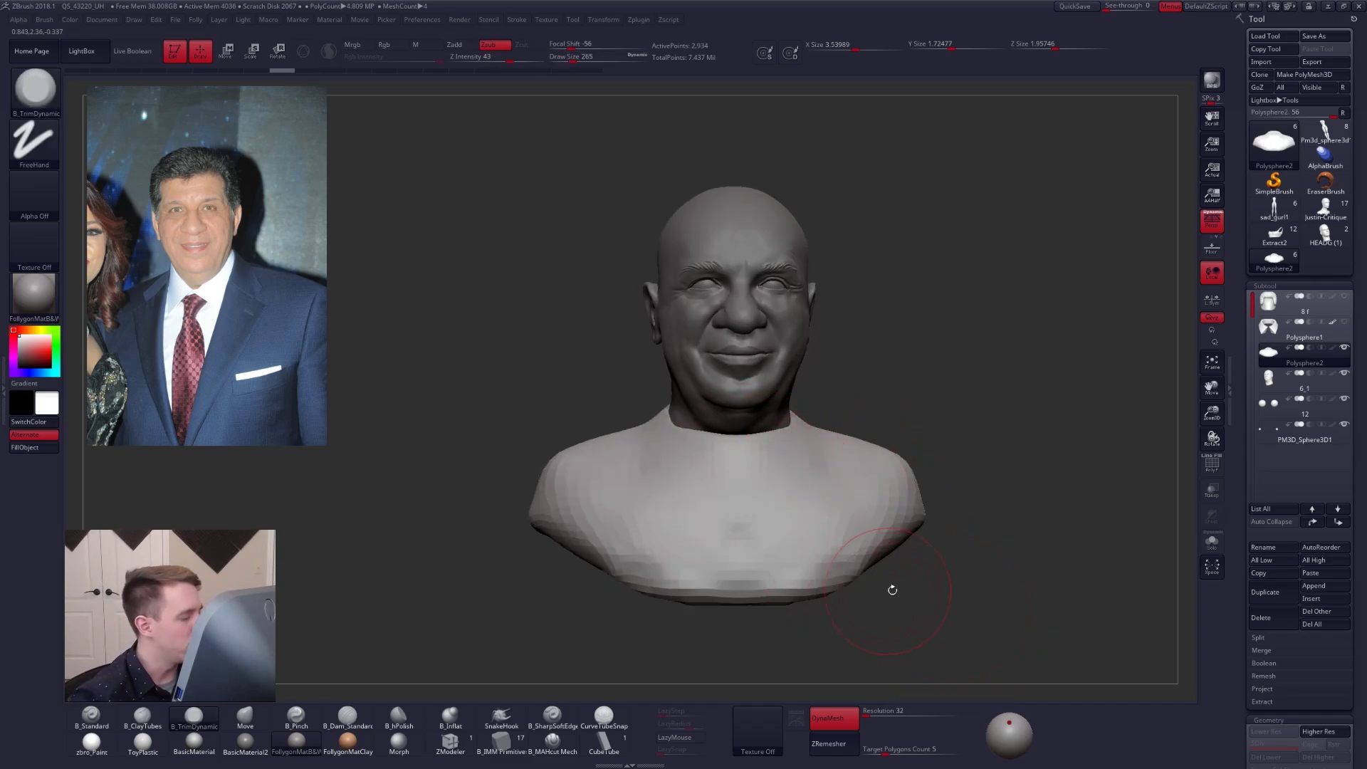
{"action": "mouse_move", "coordinate": [928, 602]}
{"action": "right_mouse_down"}
{"action": "mouse_move", "coordinate": [842, 602]}
{"action": "mouse_move", "coordinate": [820, 563]}
{"action": "right_mouse_up"}
{"action": "key", "text": "space"}
{"action": "left_click_drag", "start_coordinate": [868, 492], "coordinate": [878, 493]}
{"action": "right_click_drag", "start_coordinate": [874, 513], "coordinate": [857, 592]}
Step: Build up the chest and shoulder areas of the torso with ClayTubes at draw size 350
{"action": "key", "text": "2"}
{"action": "key", "text": "space"}
{"action": "left_click_drag", "start_coordinate": [809, 501], "coordinate": [794, 522]}
{"action": "right_click_drag", "start_coordinate": [883, 569], "coordinate": [841, 559]}
{"action": "right_click_drag", "start_coordinate": [873, 494], "coordinate": [780, 551]}
{"action": "left_click_drag", "start_coordinate": [858, 560], "coordinate": [841, 534]}
{"action": "right_click_drag", "start_coordinate": [840, 534], "coordinate": [743, 522], "text": "alt"}
{"action": "key", "text": "space"}
{"action": "left_click_drag", "start_coordinate": [778, 524], "coordinate": [774, 525]}
{"action": "right_click_drag", "start_coordinate": [772, 524], "coordinate": [816, 517], "text": "alt"}
{"action": "left_click", "coordinate": [773, 513], "text": "alt"}
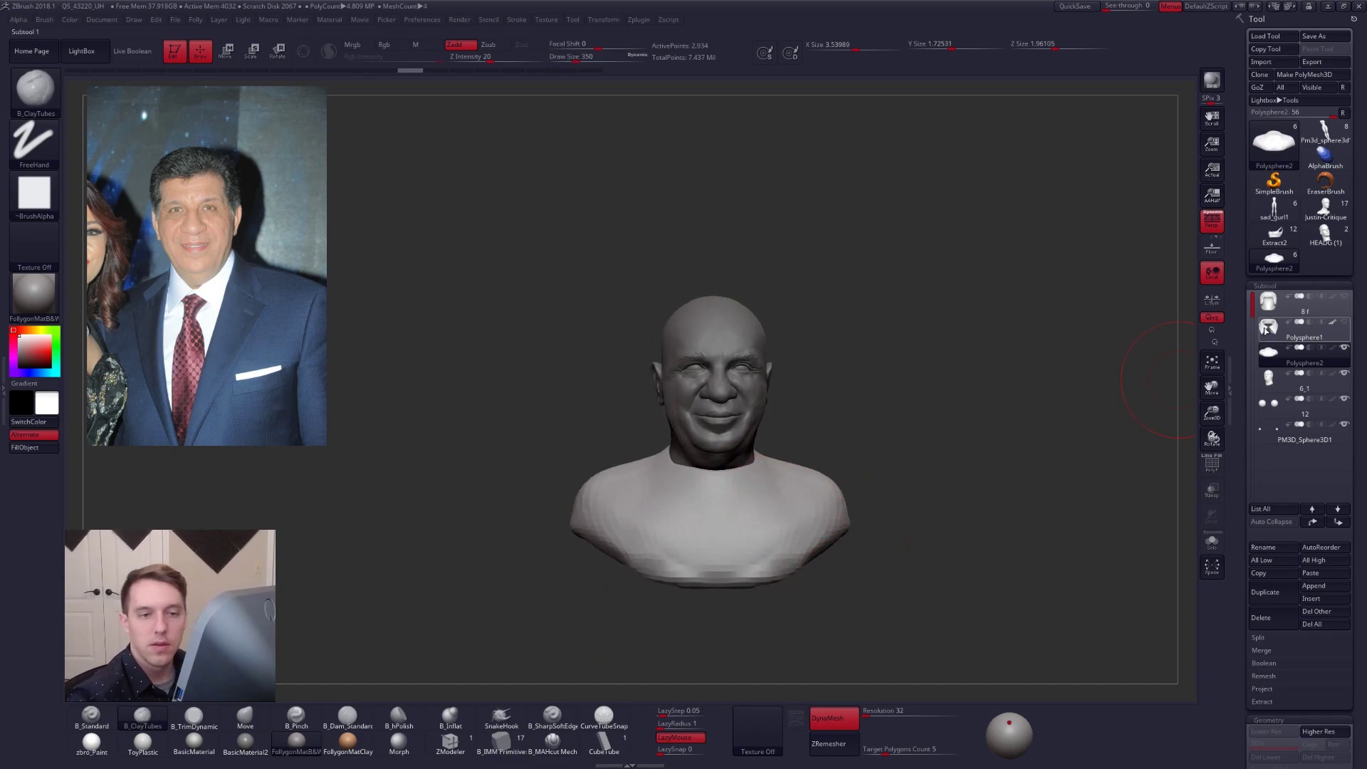
Step: Show and select the collar subtool, and fit its front and side to the torso with the Move brush at draw size 308
{"action": "right_click_drag", "start_coordinate": [757, 575], "coordinate": [829, 566]}
{"action": "key", "text": "b"}
{"action": "key", "text": "m"}
{"action": "key", "text": "v"}
{"action": "key", "text": "space"}
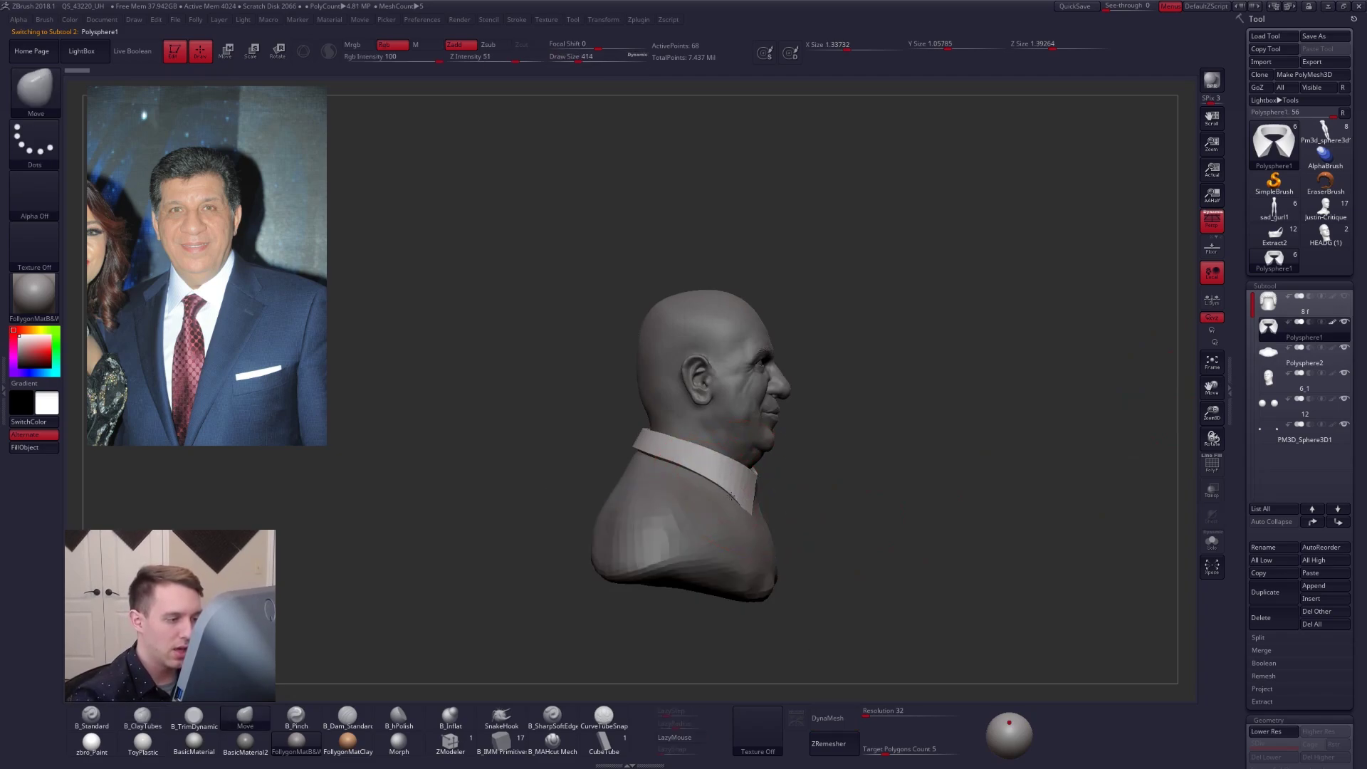
{"action": "key", "text": "bracketleft"}
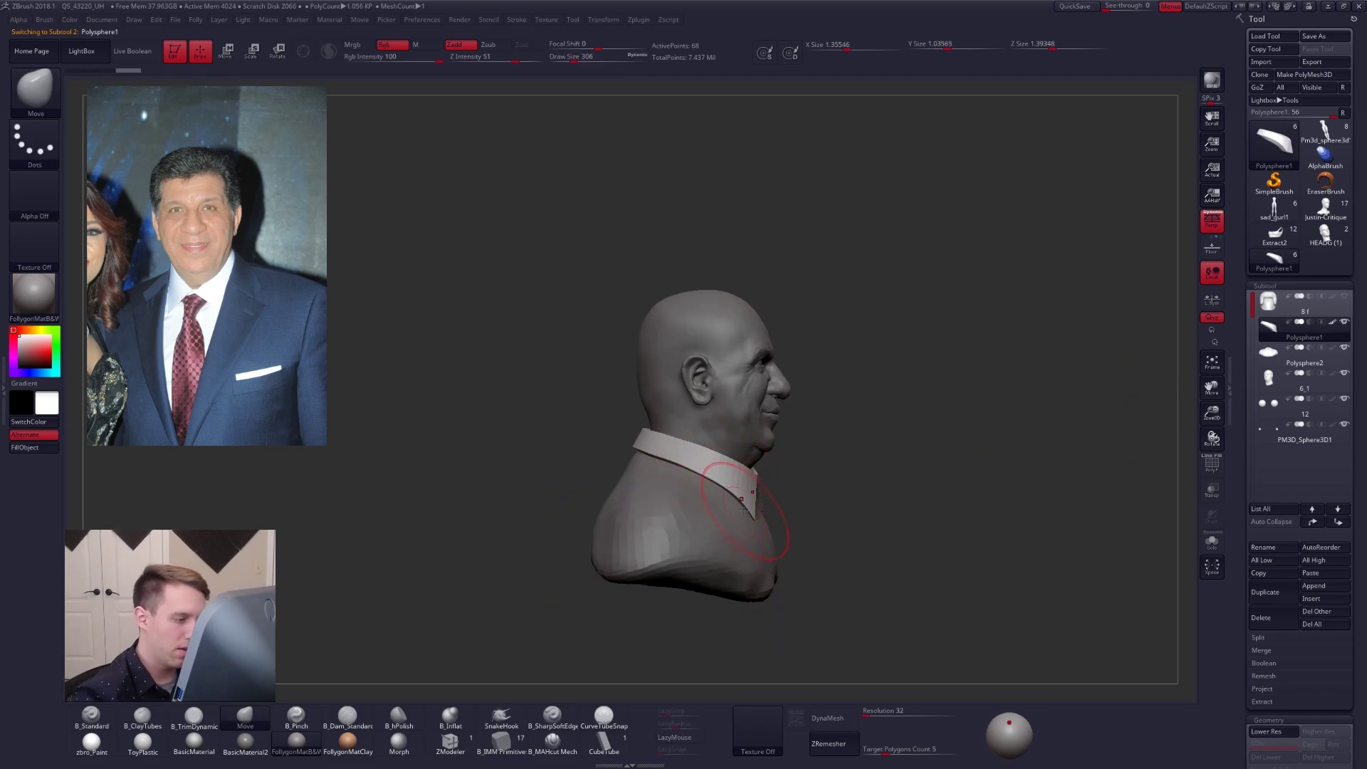
{"action": "right_click_drag", "start_coordinate": [745, 511], "coordinate": [796, 508]}
{"action": "left_click_drag", "start_coordinate": [732, 481], "coordinate": [717, 477]}
{"action": "mouse_move", "coordinate": [707, 479]}
{"action": "right_mouse_down"}
{"action": "mouse_move", "coordinate": [842, 473]}
{"action": "mouse_move", "coordinate": [850, 431]}
{"action": "right_mouse_up"}
Step: Show the hair subtool and lay a vertical Transpose line from the collar down the chest
{"action": "left_click", "coordinate": [1344, 296]}
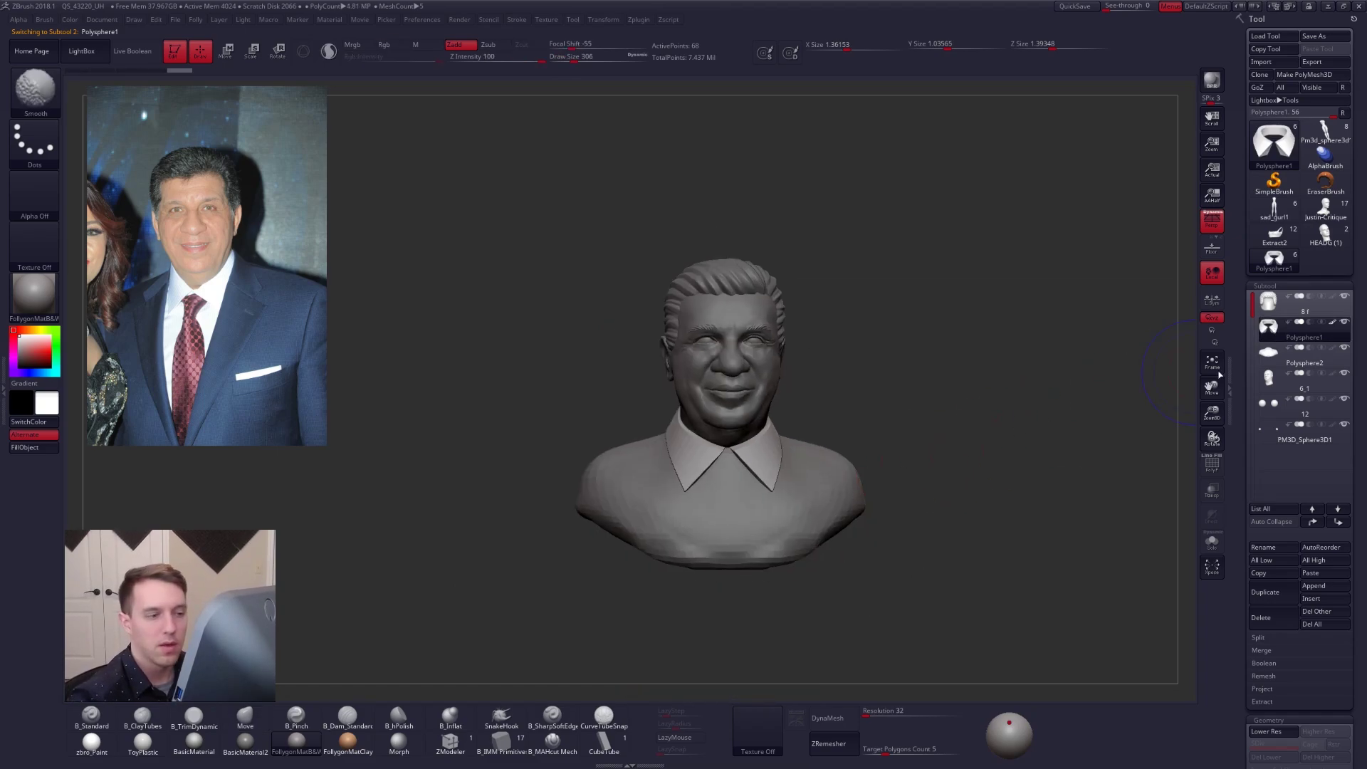
{"action": "right_click_drag", "start_coordinate": [739, 556], "coordinate": [752, 494]}
{"action": "key", "text": "w"}
{"action": "left_click", "coordinate": [742, 467]}
{"action": "left_click_drag", "start_coordinate": [759, 473], "coordinate": [759, 598], "text": "shift"}
{"action": "right_click_drag", "start_coordinate": [1007, 595], "coordinate": [951, 584], "text": "alt"}
{"action": "key", "text": "q"}
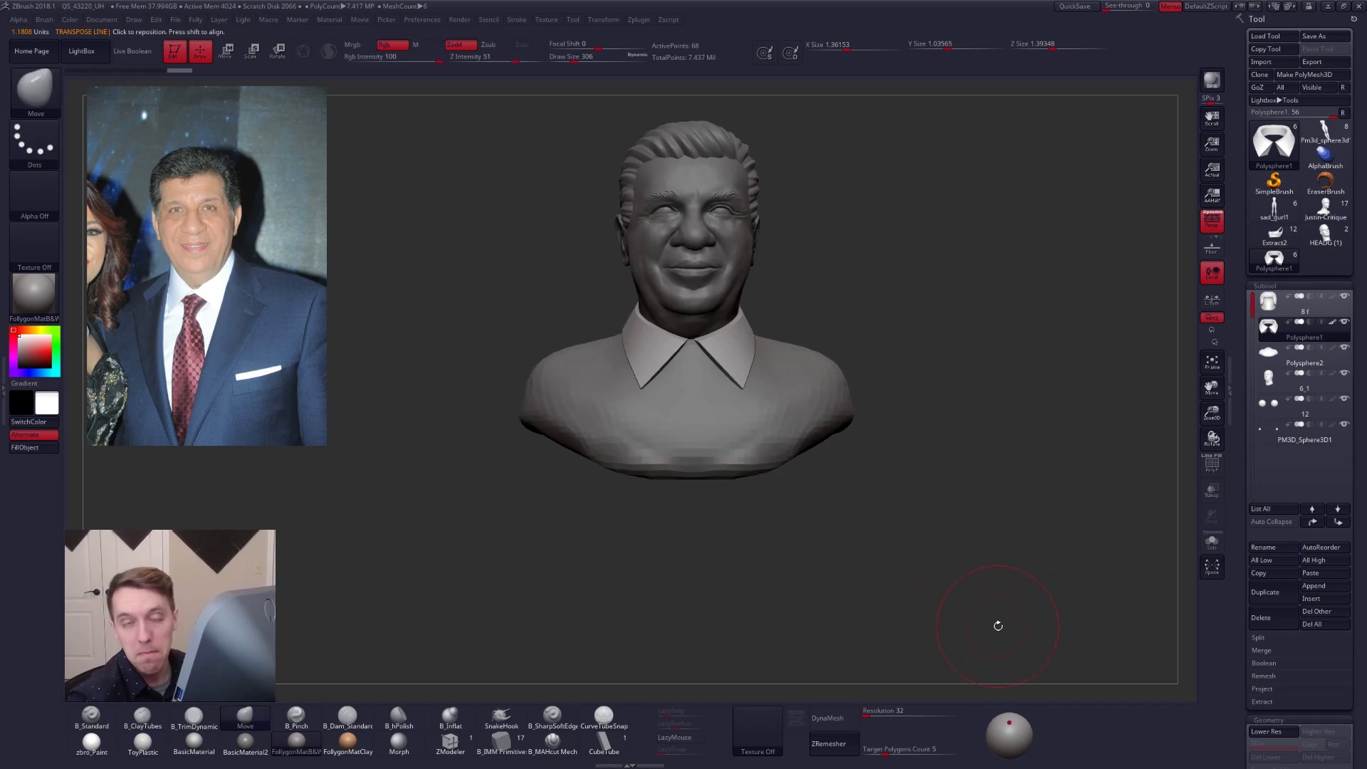
Step: Set the Move brush to draw size 227 and make the torso the active subtool
{"action": "mouse_move", "coordinate": [851, 435]}
{"action": "right_mouse_down", "text": "alt"}
{"action": "mouse_move", "coordinate": [864, 540]}
{"action": "mouse_move", "coordinate": [836, 551]}
{"action": "mouse_move", "coordinate": [890, 548]}
{"action": "right_mouse_up", "text": "alt"}
{"action": "key", "text": "space"}
{"action": "left_click_drag", "start_coordinate": [890, 549], "coordinate": [881, 549]}
{"action": "left_click", "coordinate": [826, 525], "text": "alt"}
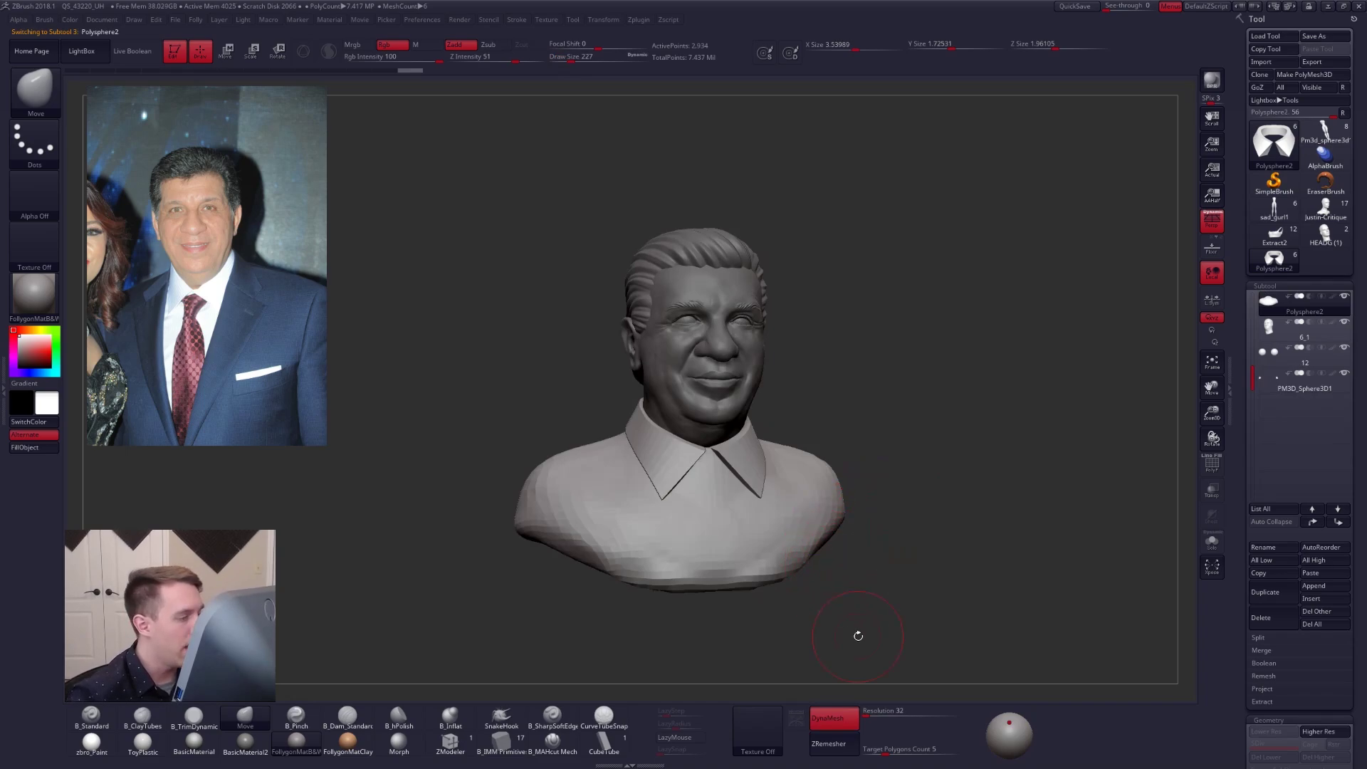